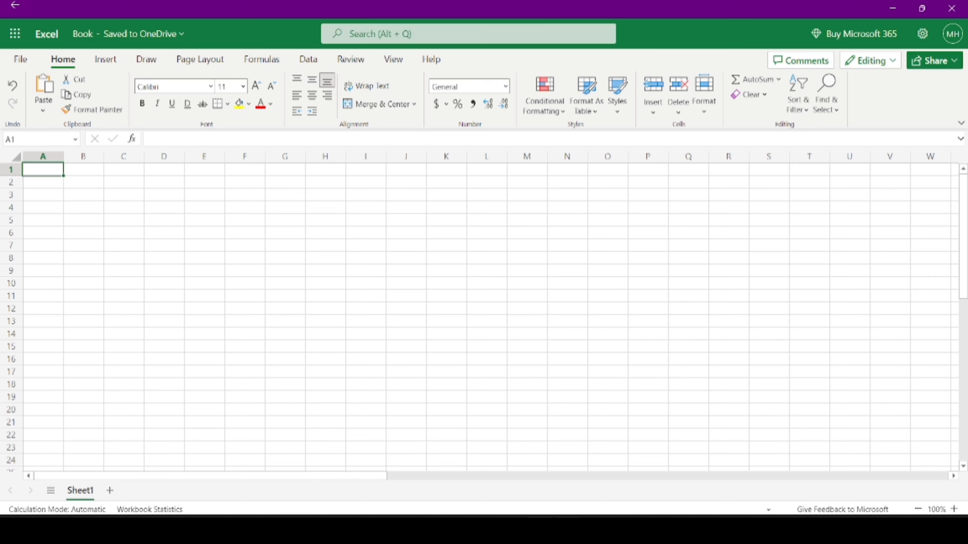
# - Jump to the last row and confirm =ROW() returns 1048576, then delete it
pyautogui.hotkey('ctrl', 'Down')
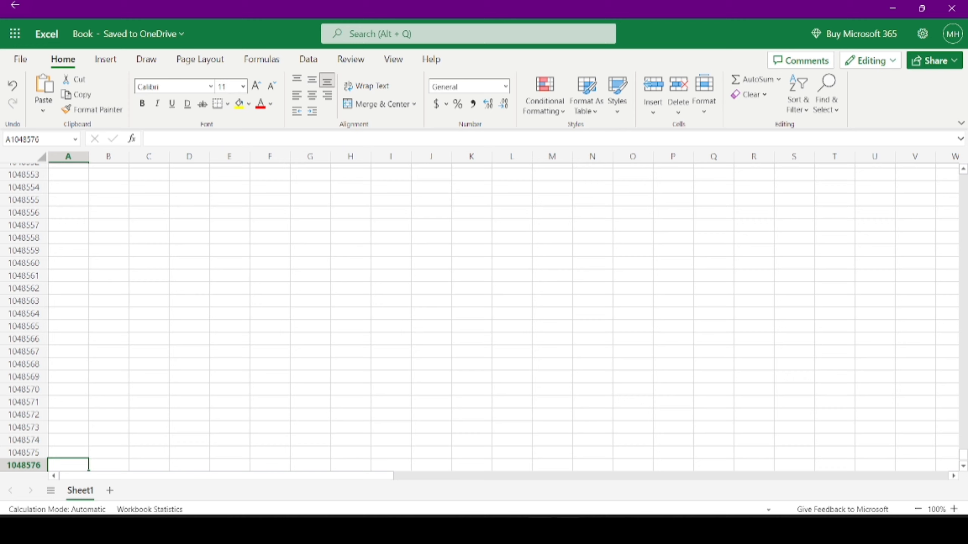
pyautogui.write('=')
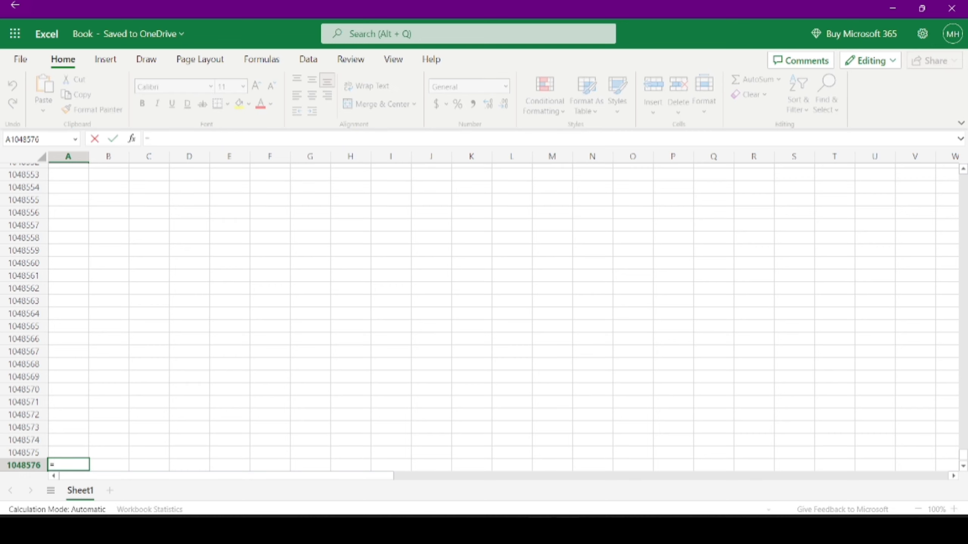
pyautogui.write('row')
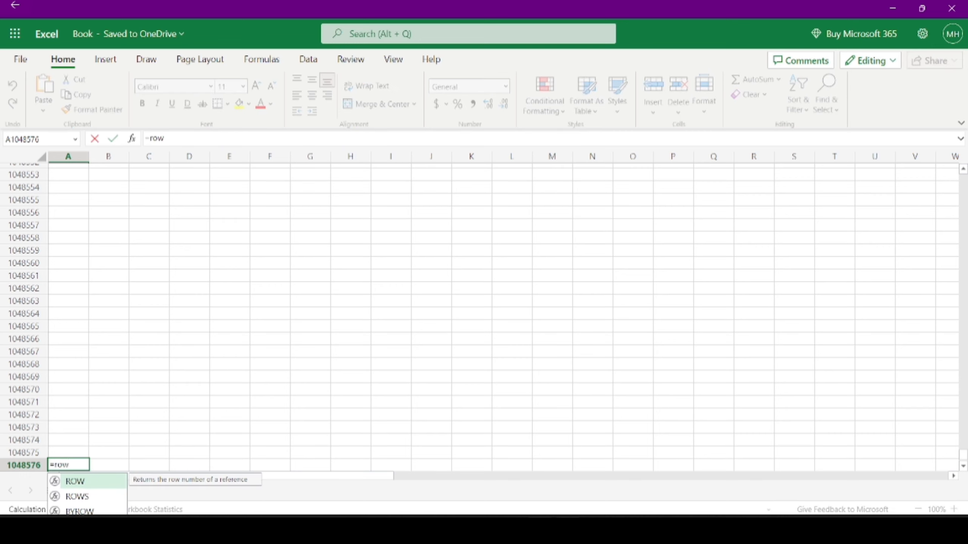
pyautogui.write('()')
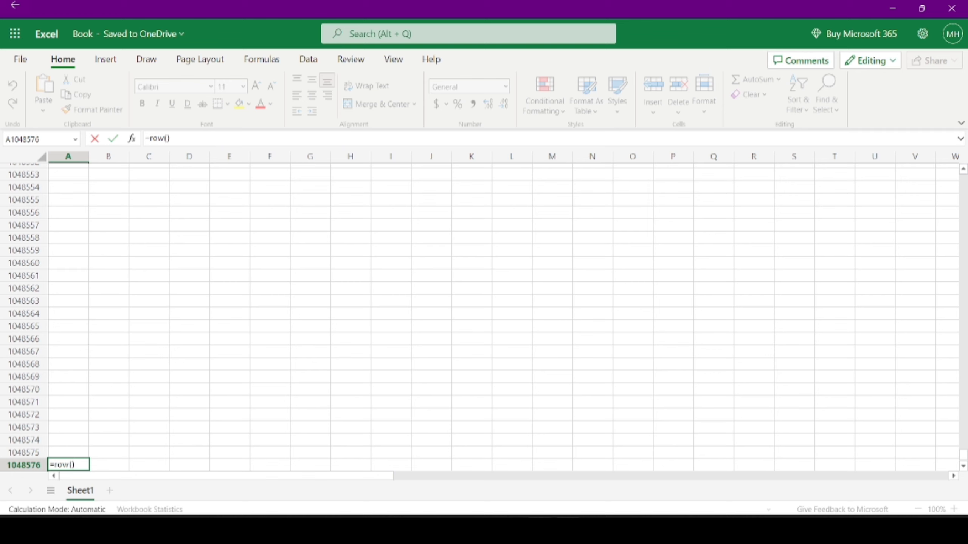
pyautogui.press('Return')
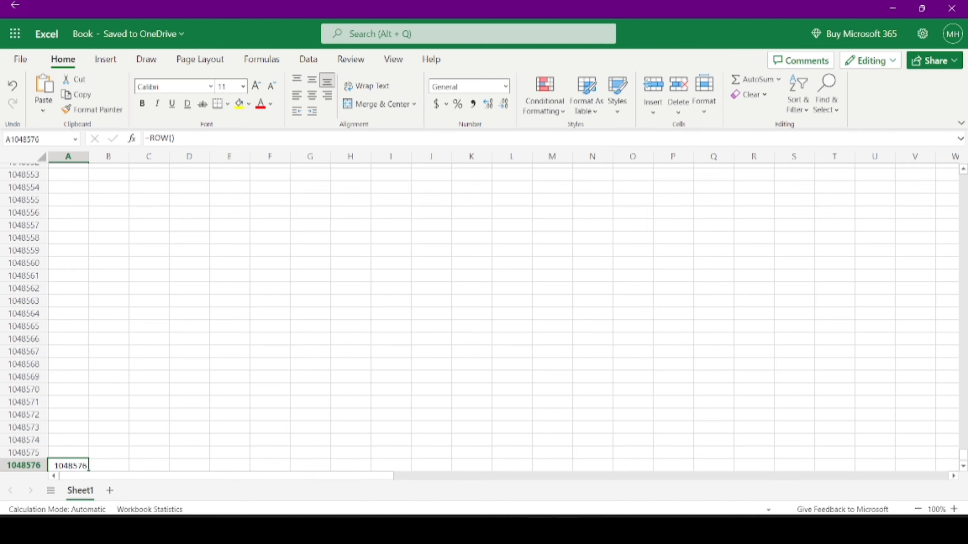
pyautogui.press('Delete')
# - In the last column, confirm =COLUMN() returns 16384, clear it, and return to column A
pyautogui.hotkey('ctrl', 'Right')
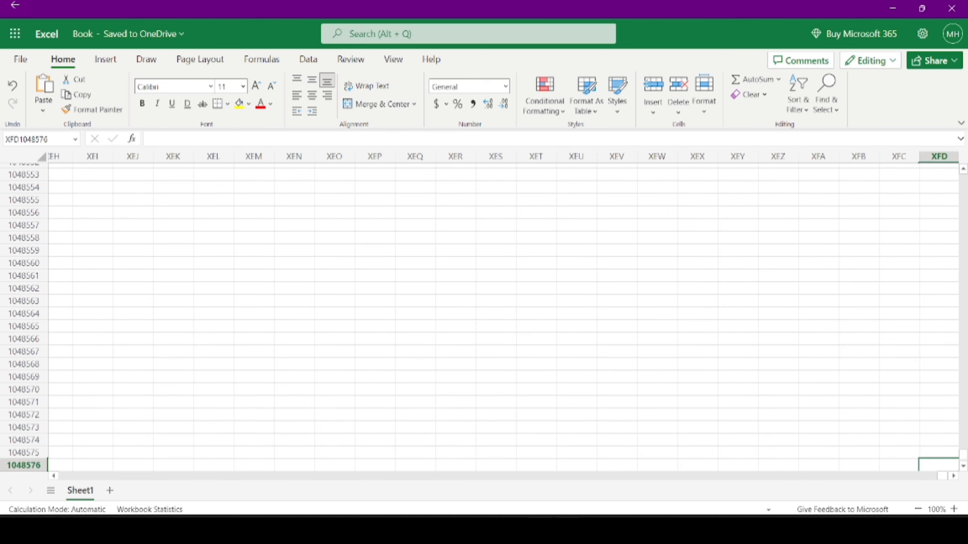
pyautogui.write('=')
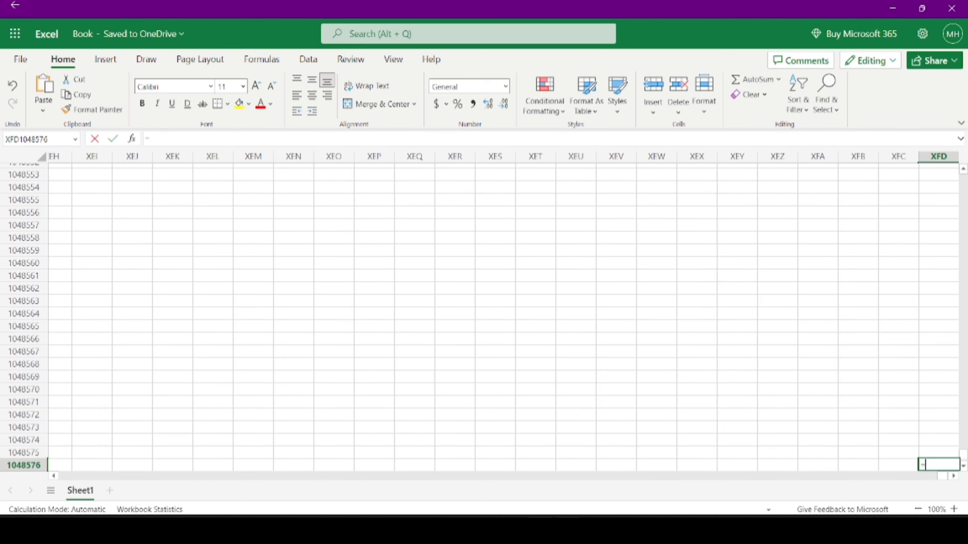
pyautogui.write('c')
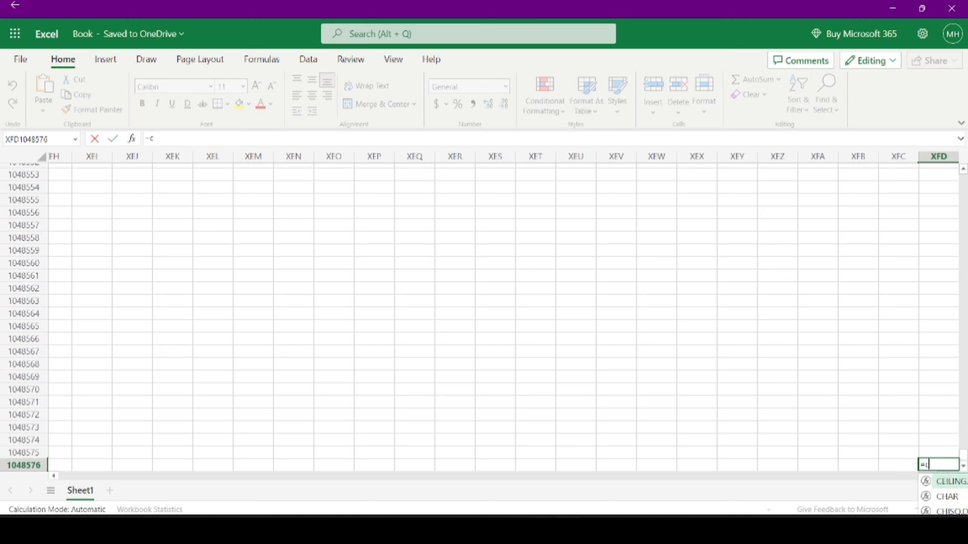
pyautogui.write('olumn')
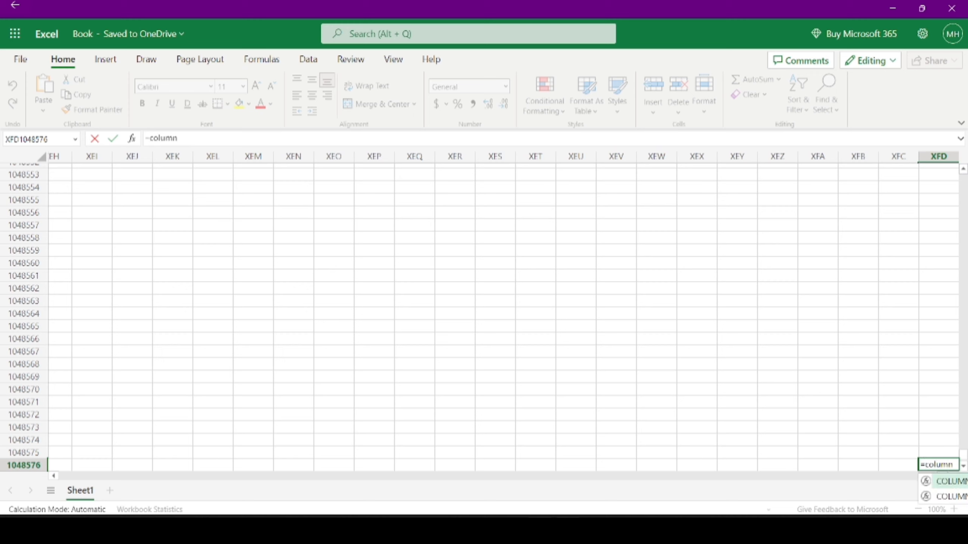
pyautogui.write('()')
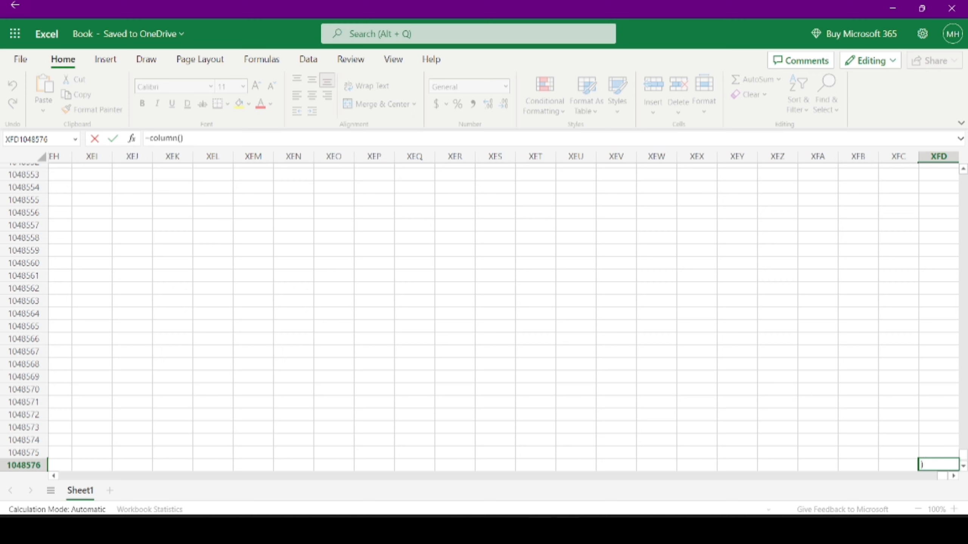
pyautogui.press('Return')
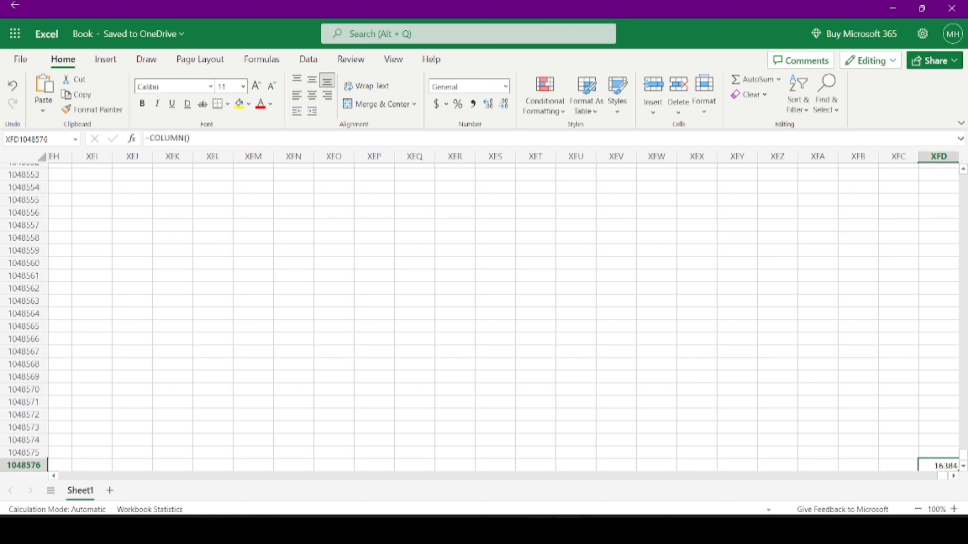
pyautogui.press('Left')
pyautogui.press('Right')
pyautogui.press('Delete')
pyautogui.press('Home')
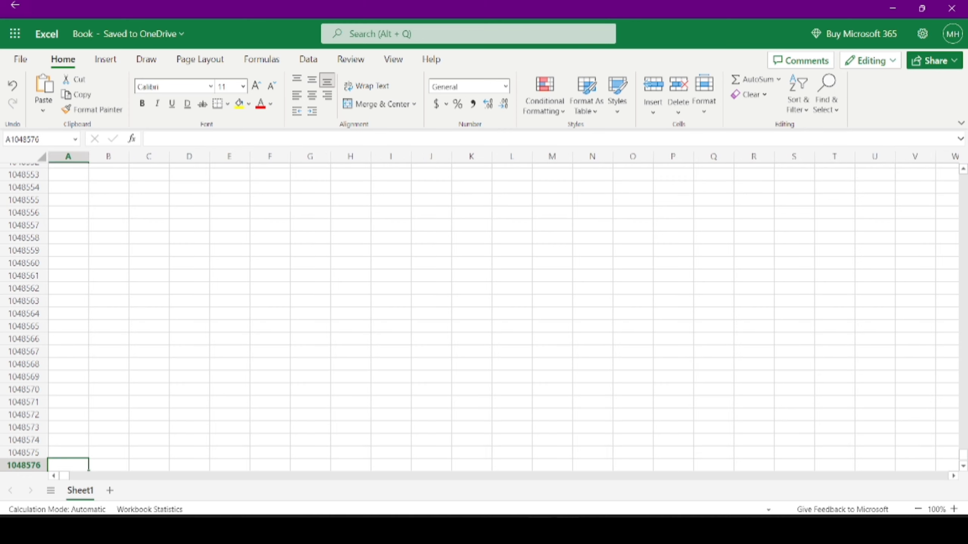
# - Go to cell AI13 and enter =ROW(), which returns 13
pyautogui.hotkey('ctrl', 'Home')
pyautogui.press('Right')
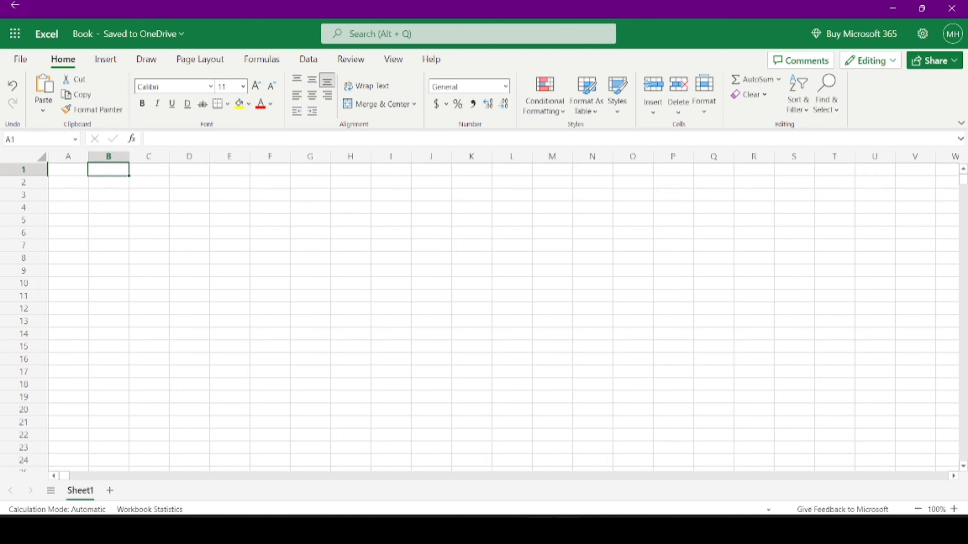
pyautogui.press('Right')
pyautogui.press('Right')
pyautogui.press('Right')
pyautogui.press('Right')
pyautogui.press('Down')
pyautogui.press('Down')
pyautogui.press('Down')
pyautogui.press('Down')
pyautogui.press('Down')
pyautogui.press('Down')
pyautogui.press('Down')
pyautogui.press('Down')
pyautogui.press('Down')
pyautogui.press('Down')
pyautogui.press('Down')
pyautogui.press('Down')
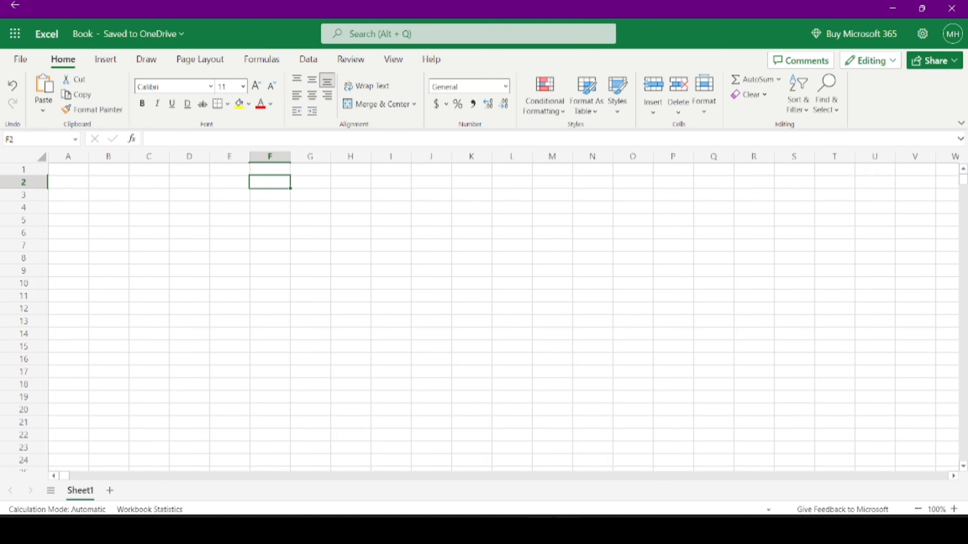
pyautogui.press('Right')
pyautogui.press('Right')
pyautogui.press('Right')
pyautogui.press('Right')
pyautogui.press('Right')
pyautogui.press('Right')
pyautogui.press('Right')
pyautogui.press('Right')
pyautogui.press('Right')
pyautogui.press('Right')
pyautogui.press('Right')
pyautogui.press('Right')
pyautogui.press('Right')
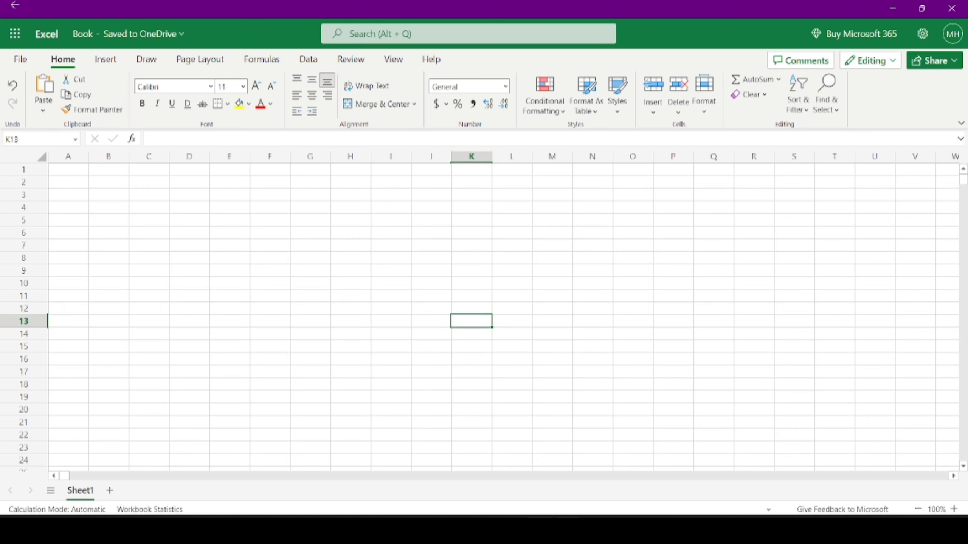
pyautogui.press('Right')
pyautogui.press('Right')
pyautogui.press('Right')
pyautogui.press('Right')
pyautogui.press('Right')
pyautogui.press('Right')
pyautogui.press('Right')
pyautogui.press('Right')
pyautogui.press('Right')
pyautogui.press('Right')
pyautogui.press('Right')
pyautogui.press('Right')
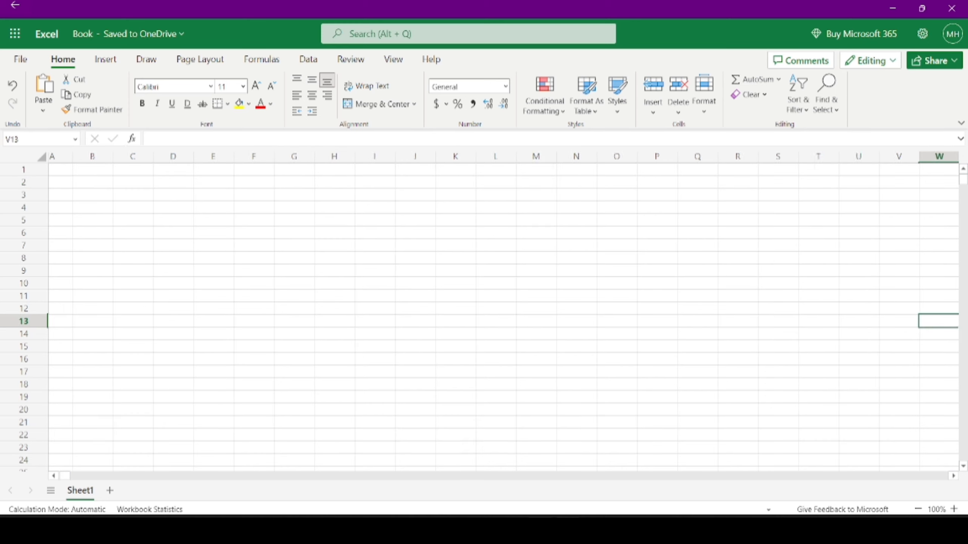
pyautogui.press('Right')
pyautogui.press('Right')
pyautogui.press('Right')
pyautogui.press('Right')
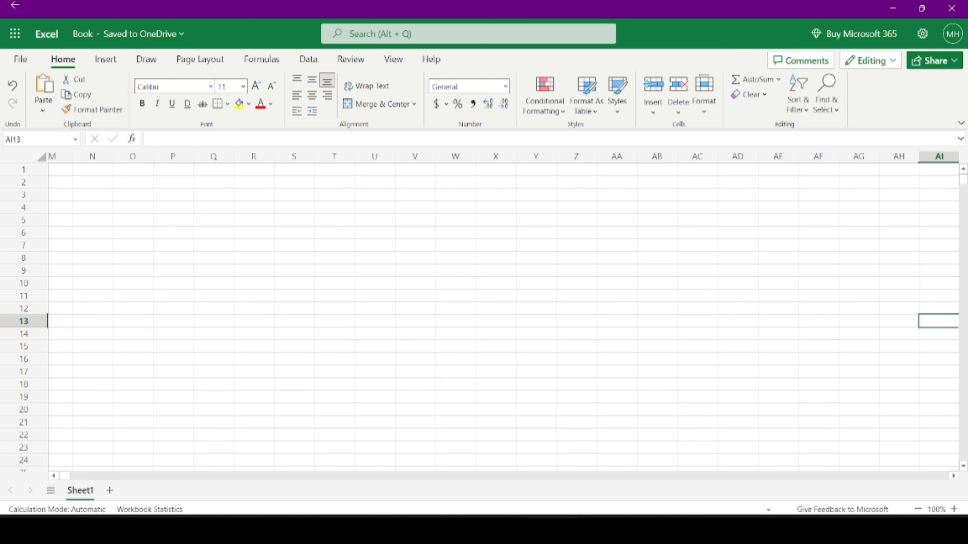
pyautogui.write('=r')
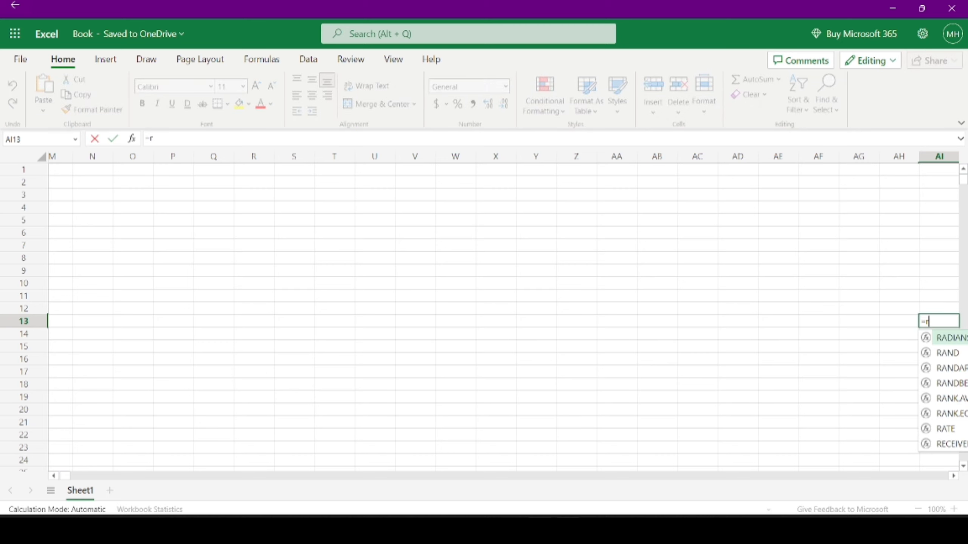
pyautogui.write('ow()')
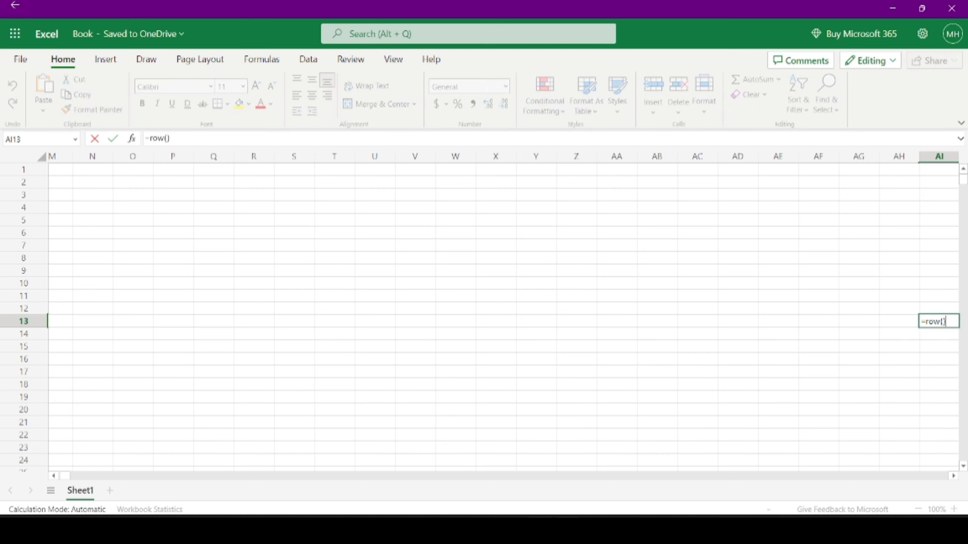
pyautogui.press('Return')
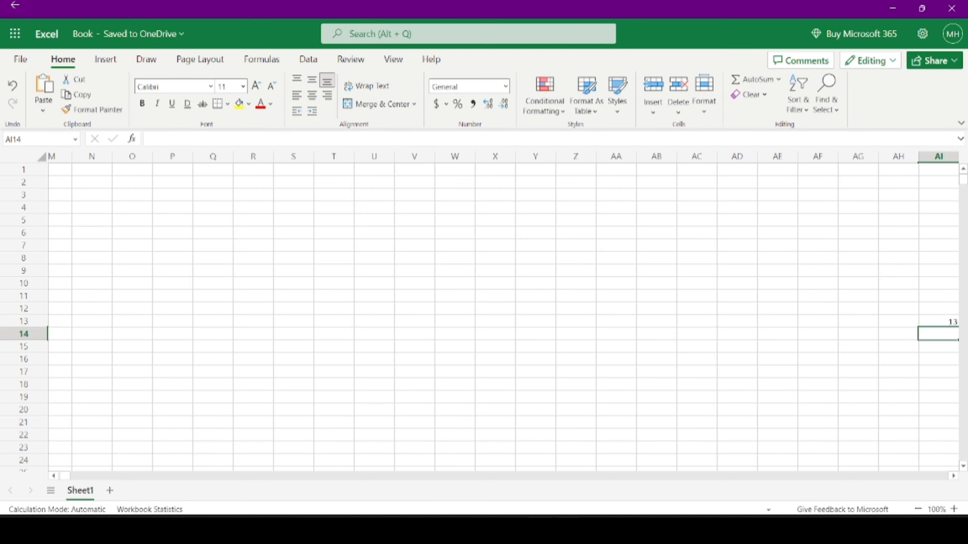
# - Replace the ROW formula in AI13 with =COLUMN() so it shows 35
pyautogui.press('Right')
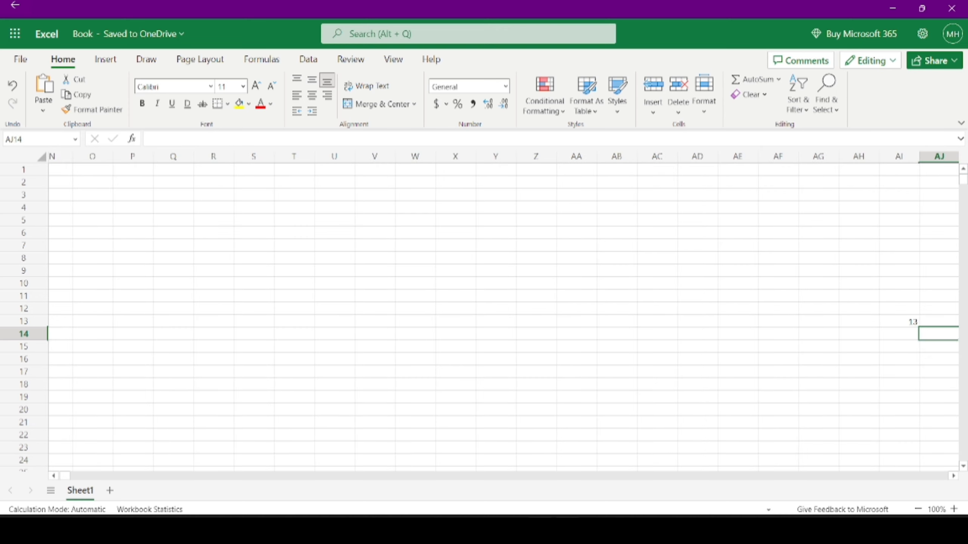
pyautogui.press('Left')
pyautogui.press('Up')
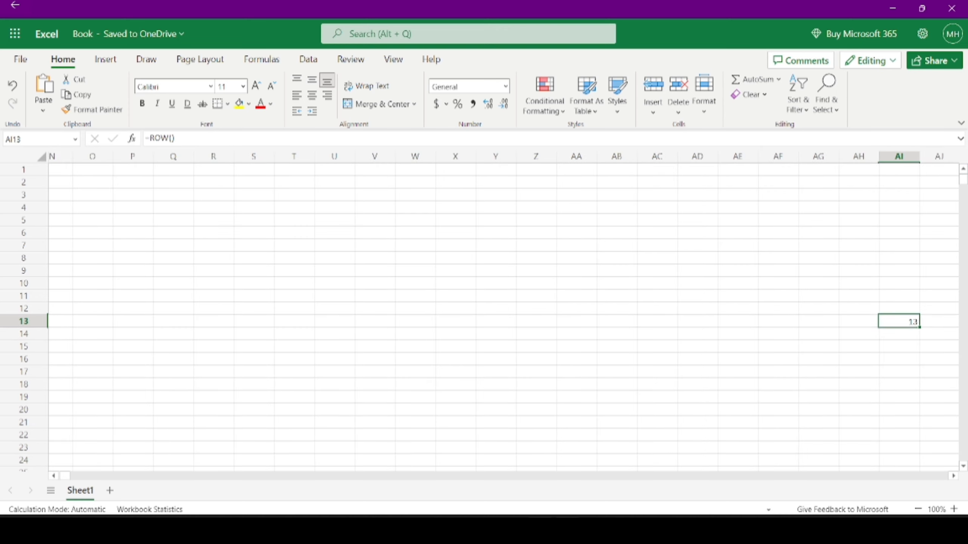
pyautogui.press('Delete')
pyautogui.write('=co')
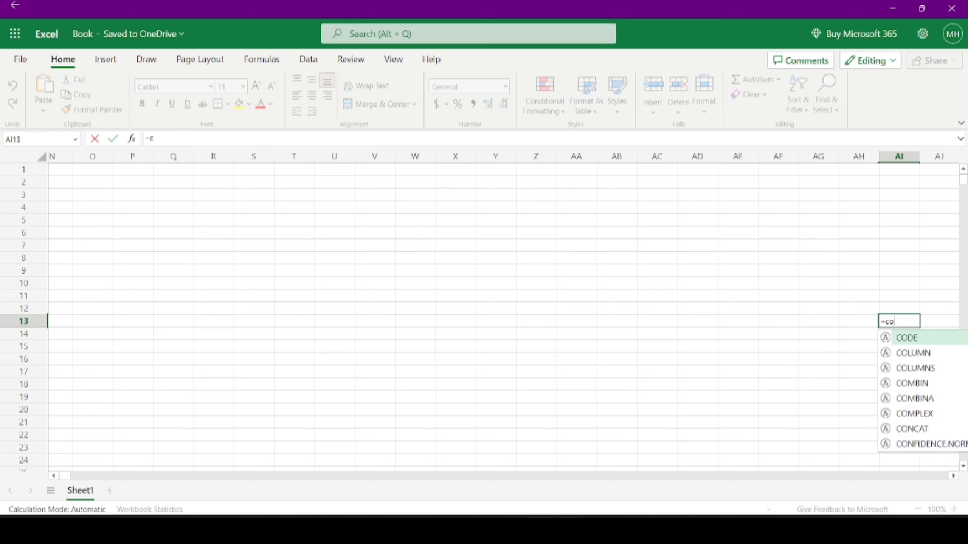
pyautogui.write('lumn()')
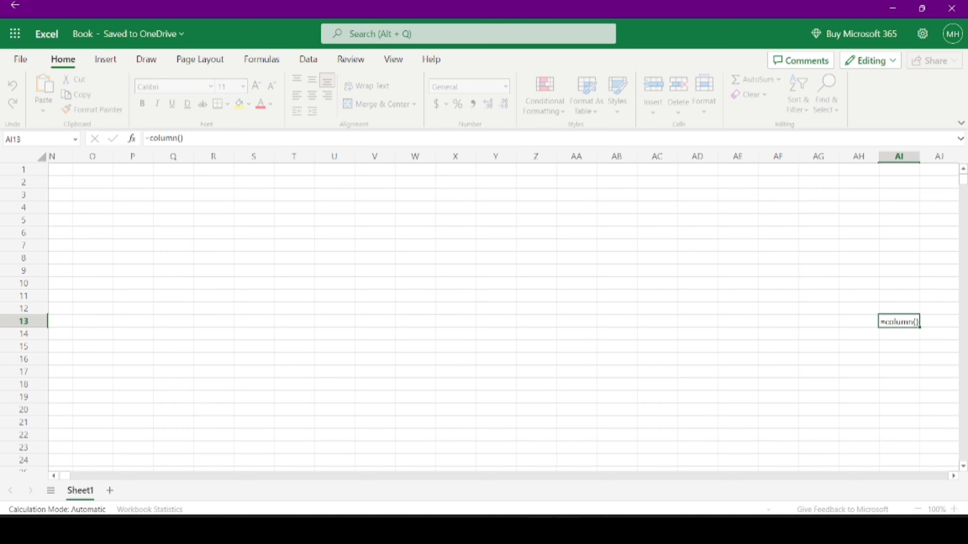
pyautogui.press('Return')
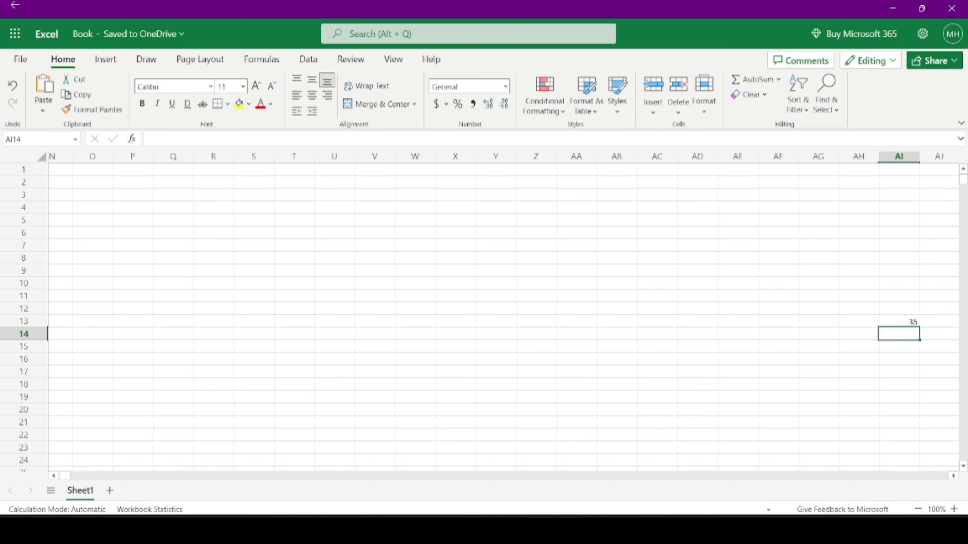
pyautogui.click(898, 321)
# - Return the selection to cell A1 with Ctrl+Home
pyautogui.hotkey('ctrl', 'Home')
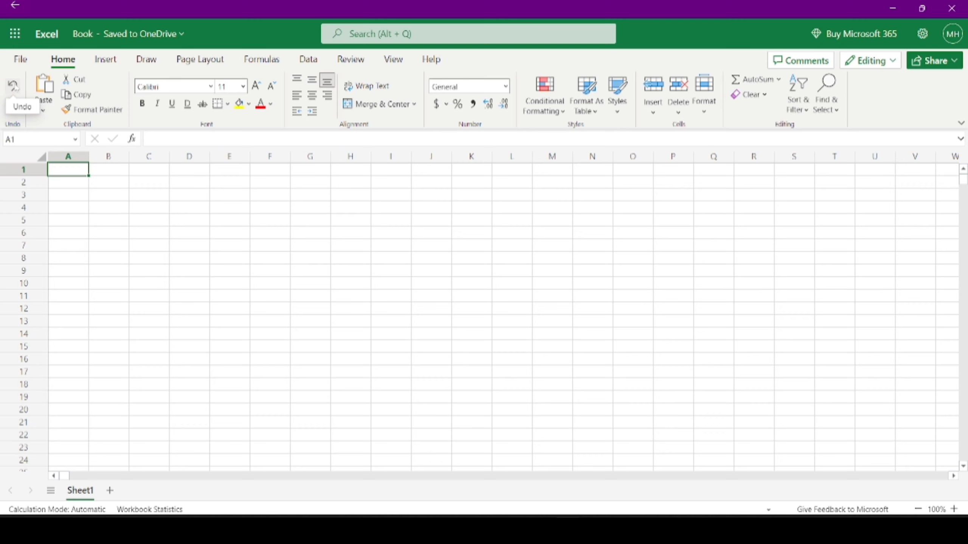
pyautogui.write('Ct')
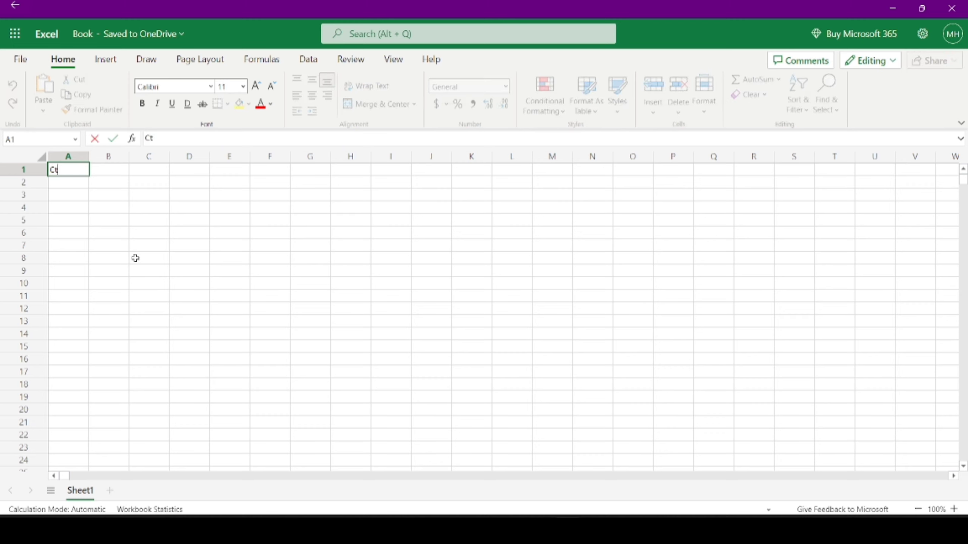
pyautogui.write('rl+Z')
pyautogui.press('Return')
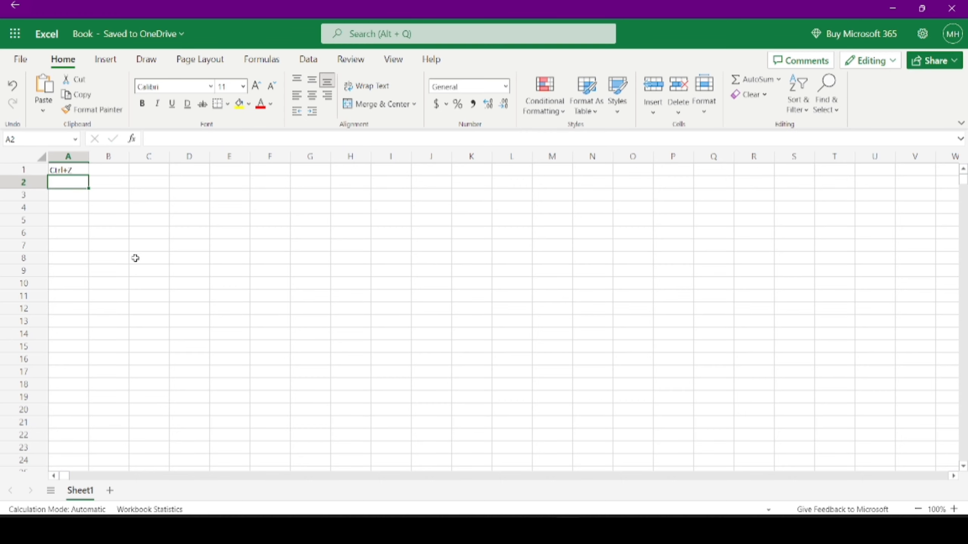
pyautogui.hotkey('ctrl', 'z')
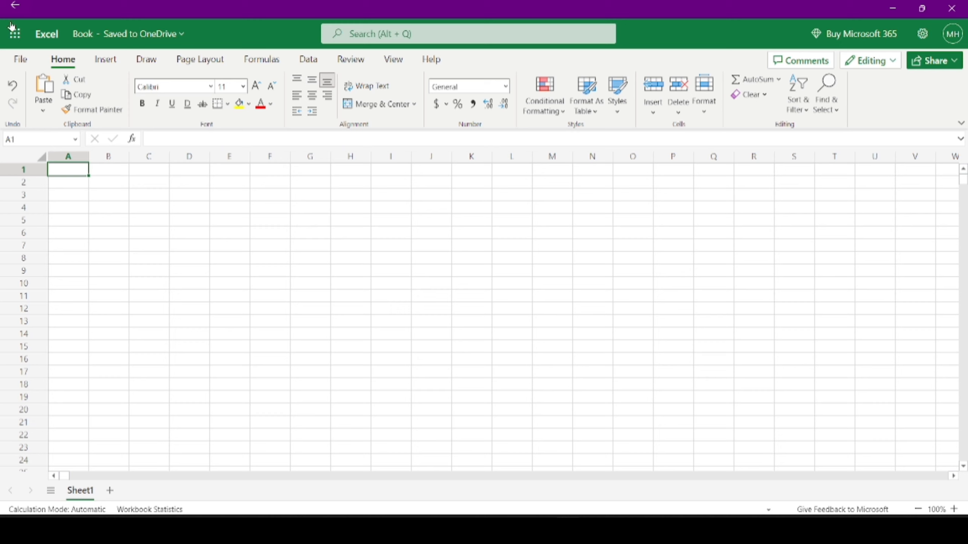
pyautogui.click(40, 114)
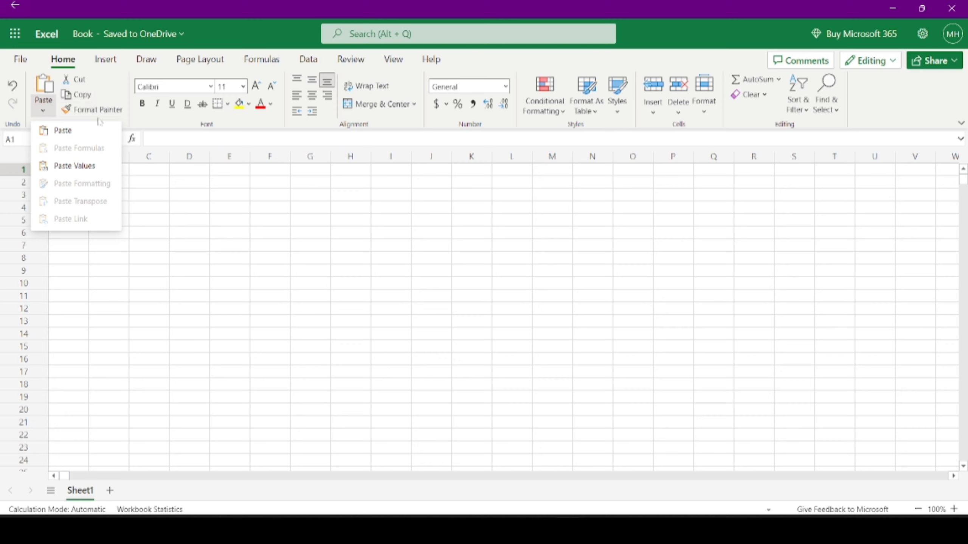
pyautogui.press('Escape')
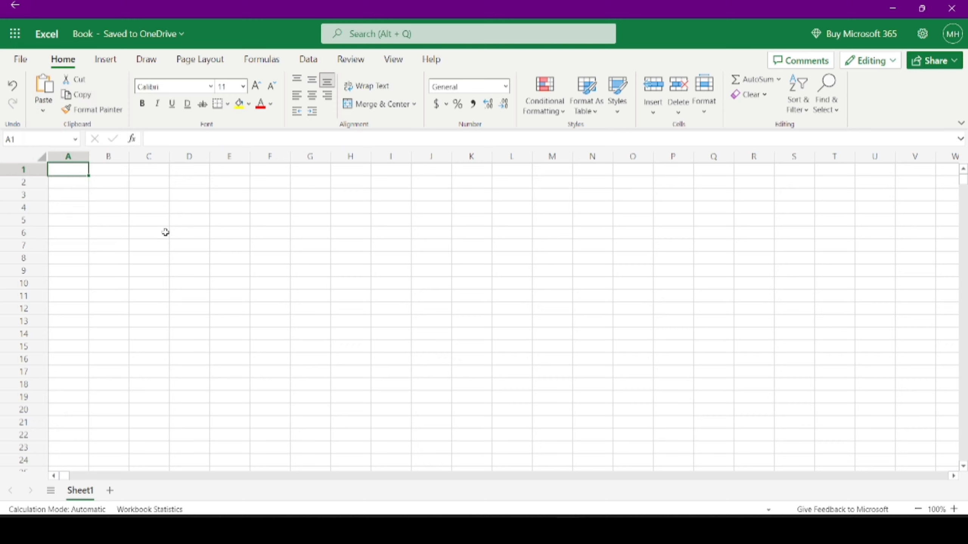
pyautogui.click(121, 183)
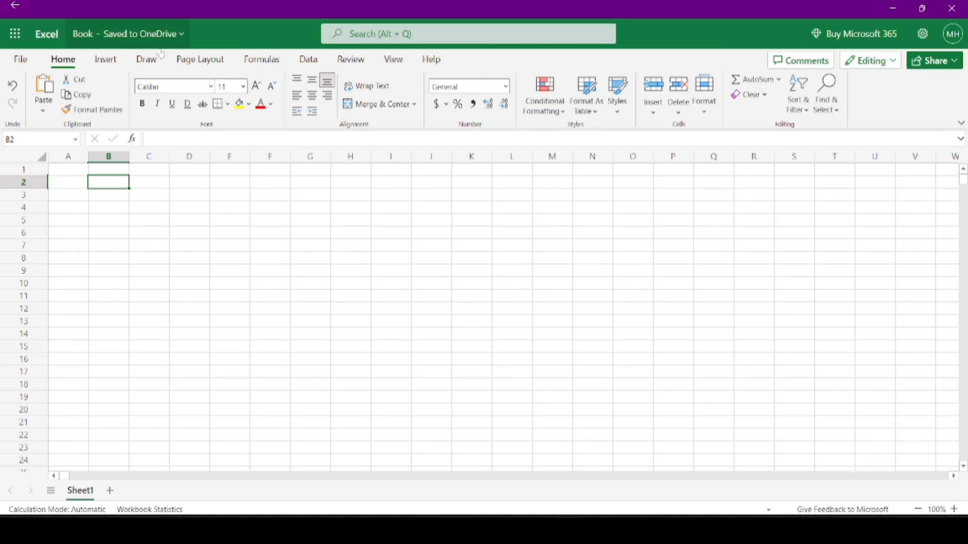
# - Enter 'AG Consulting' in C2 and autofit column C to fit it
pyautogui.click(209, 90)
pyautogui.click(211, 89)
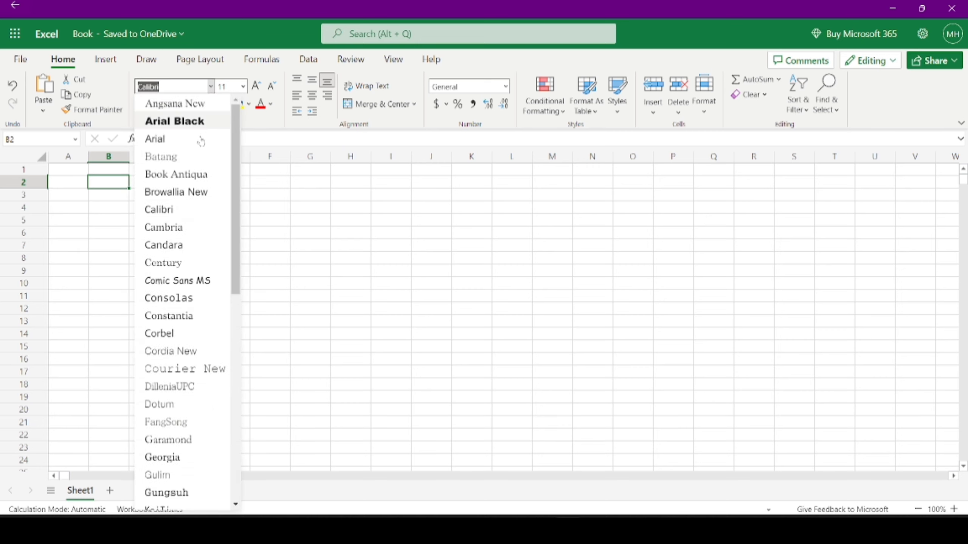
pyautogui.click(417, 299)
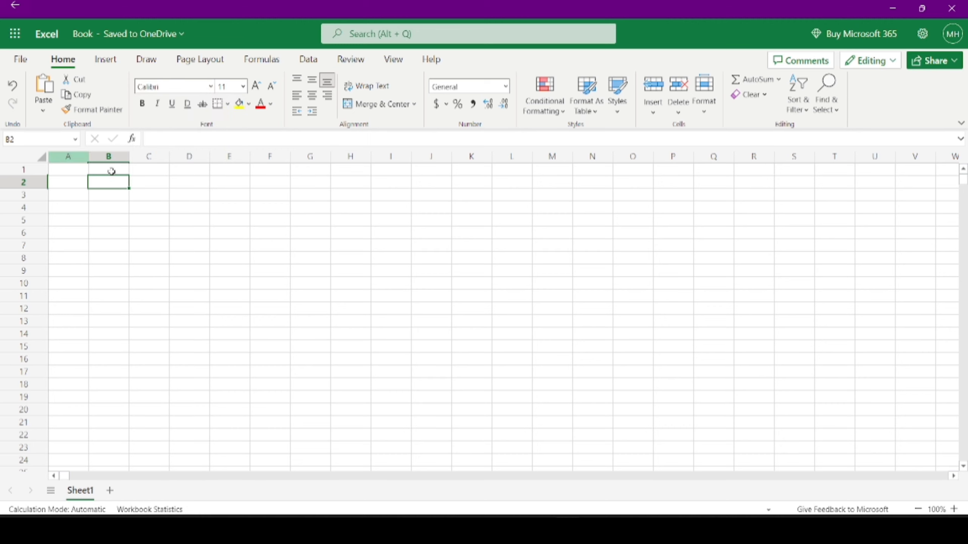
pyautogui.click(154, 186)
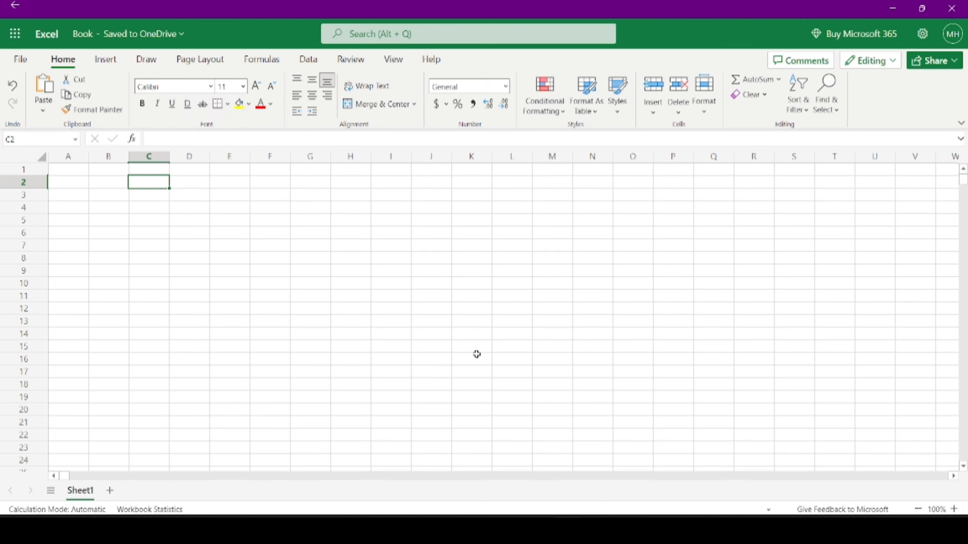
pyautogui.write('AG Con')
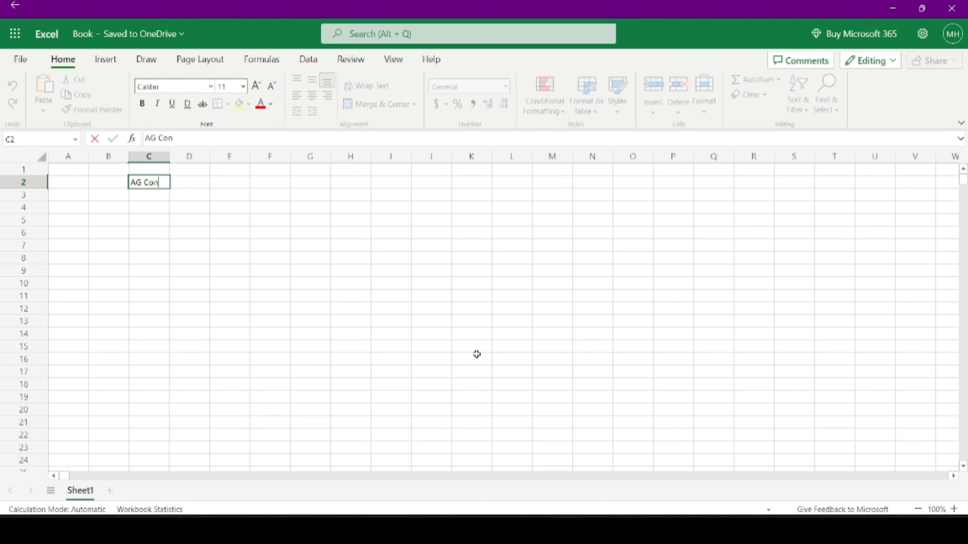
pyautogui.write('sultin')
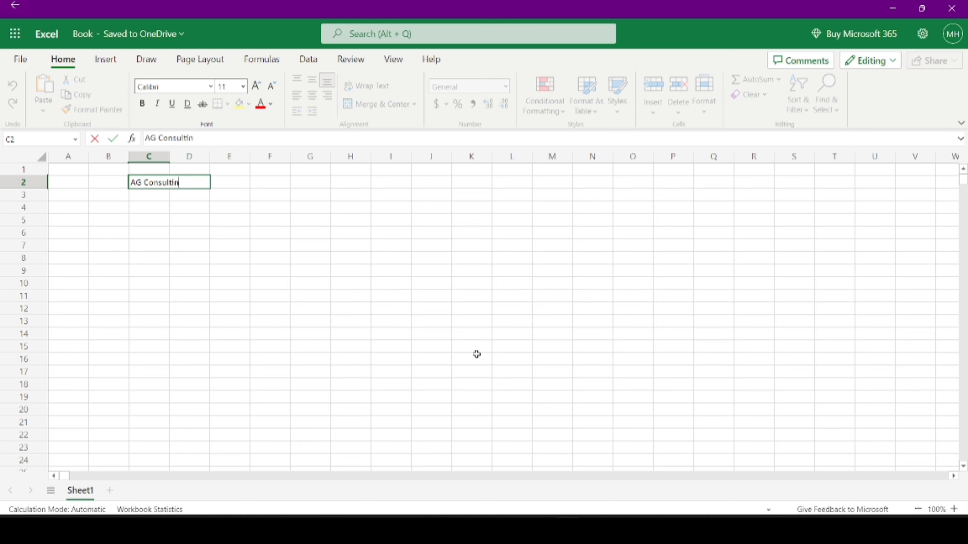
pyautogui.write('g')
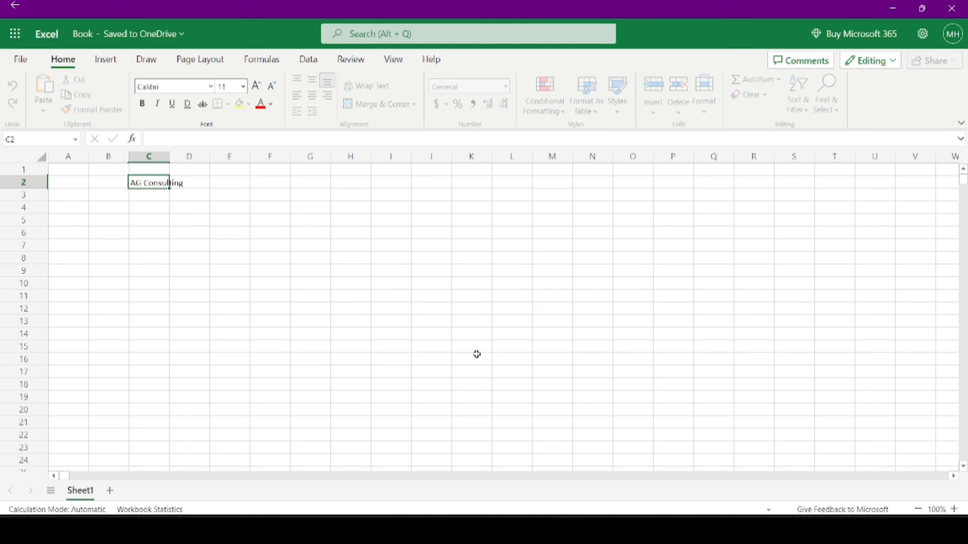
pyautogui.press('Return')
pyautogui.doubleClick(169, 152)
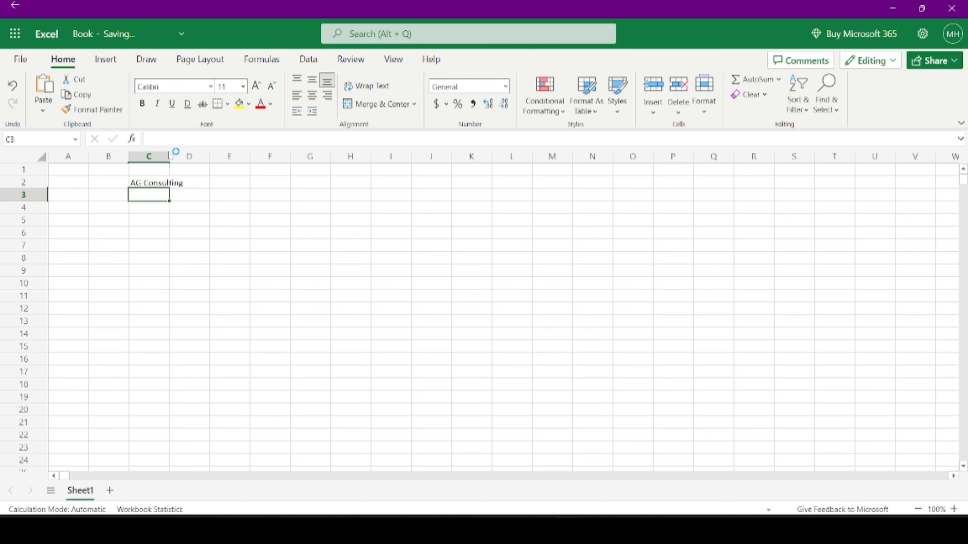
# - Try Book Antiqua on C2, then revert it to Calibri
pyautogui.click(146, 184)
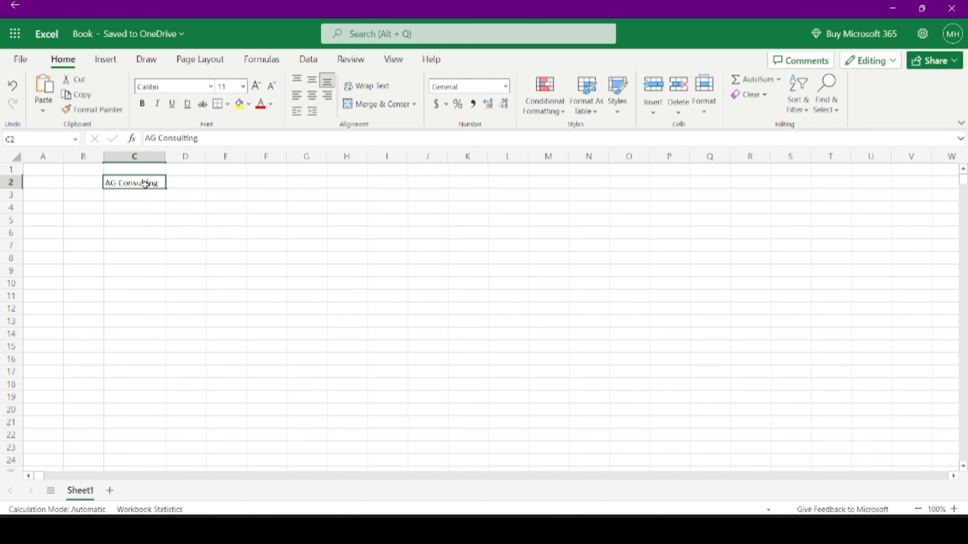
pyautogui.click(211, 87)
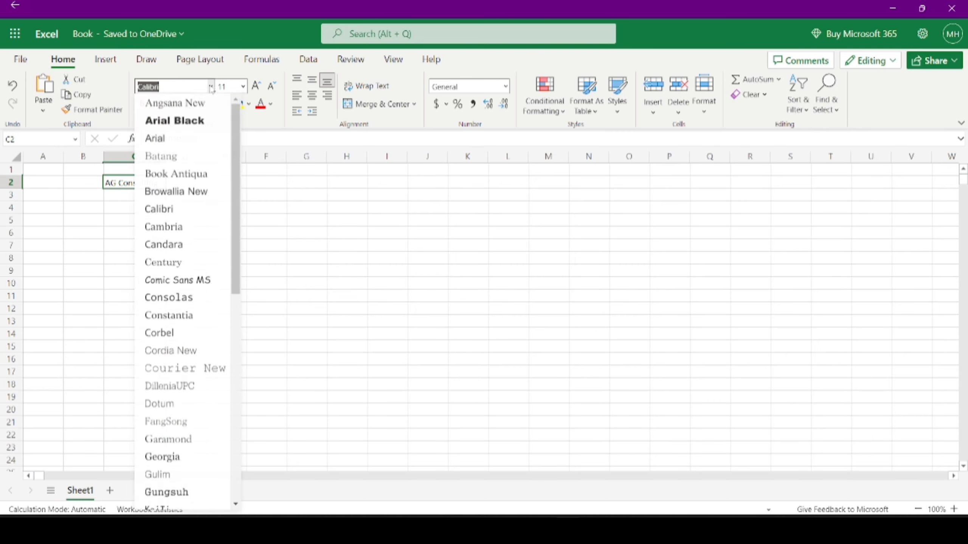
pyautogui.click(200, 174)
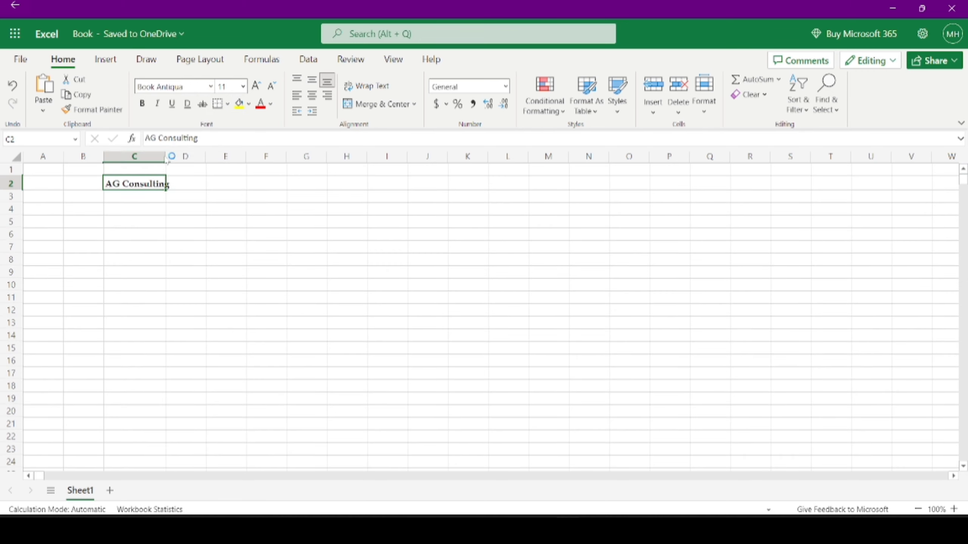
pyautogui.doubleClick(165, 156)
pyautogui.click(211, 87)
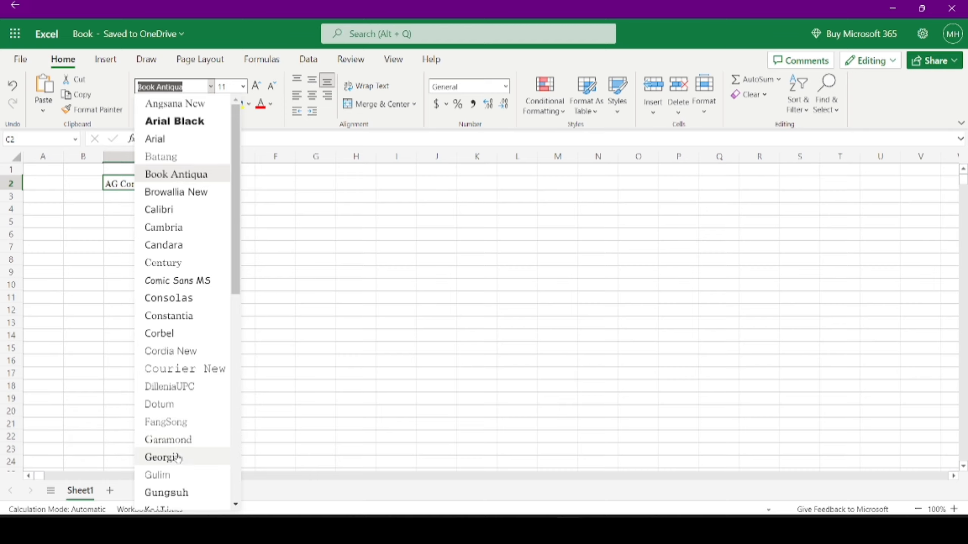
pyautogui.press('Escape')
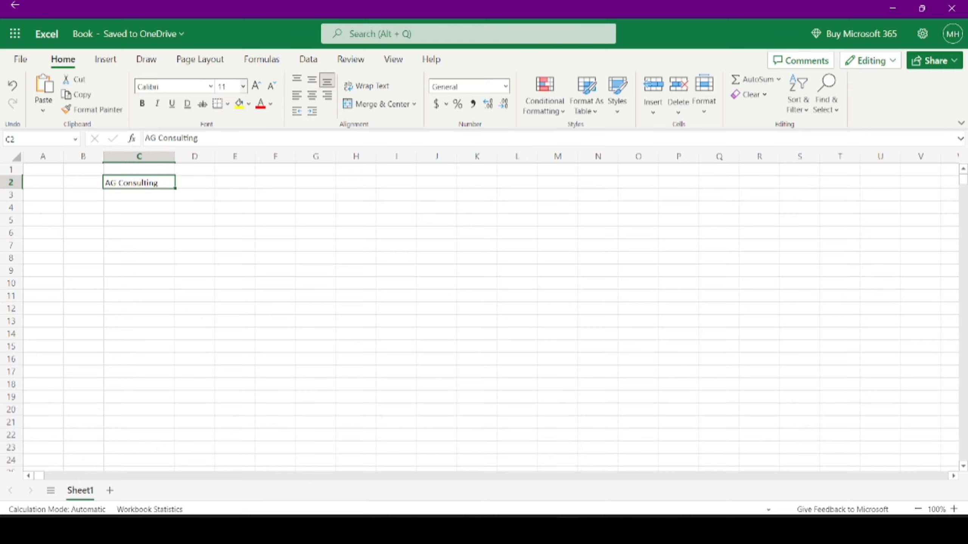
pyautogui.click(243, 87)
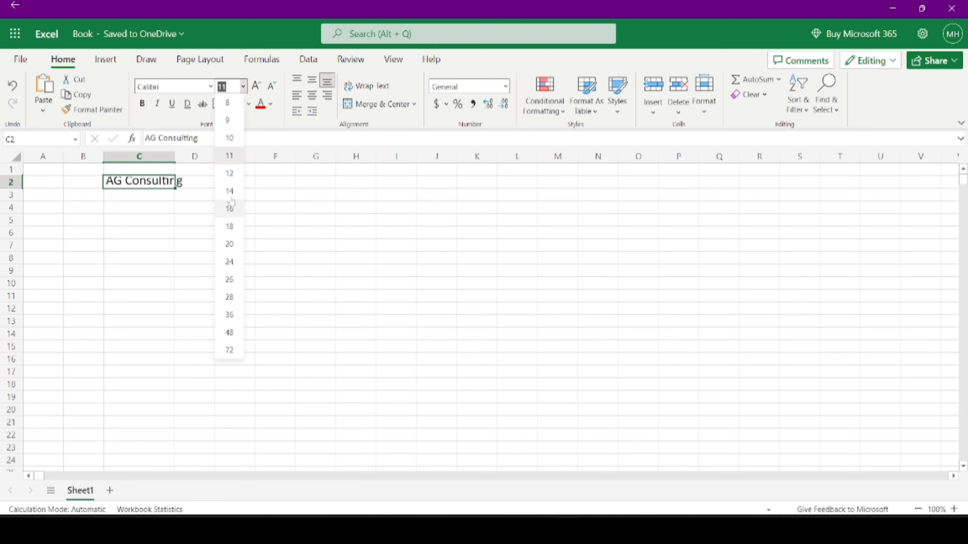
pyautogui.click(149, 187)
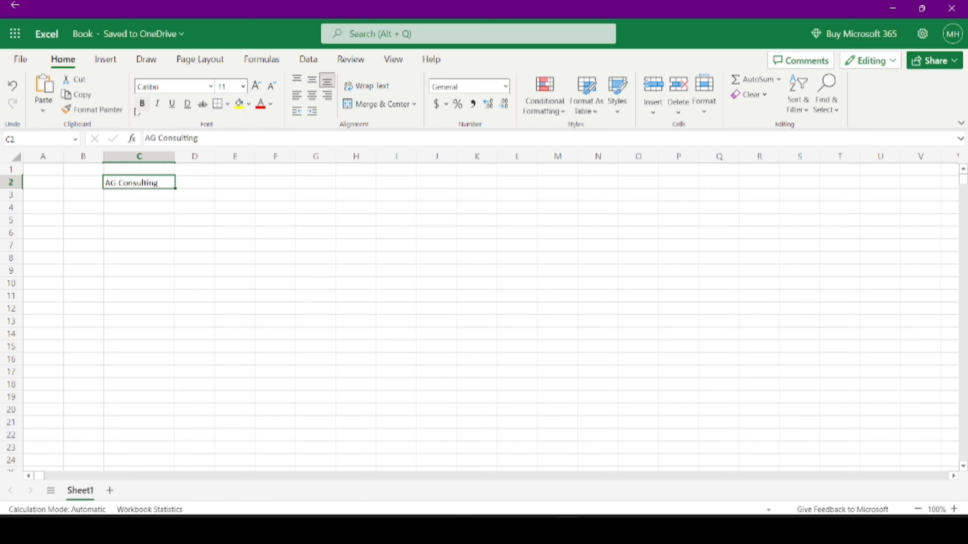
pyautogui.click(142, 104)
pyautogui.click(143, 107)
pyautogui.click(157, 103)
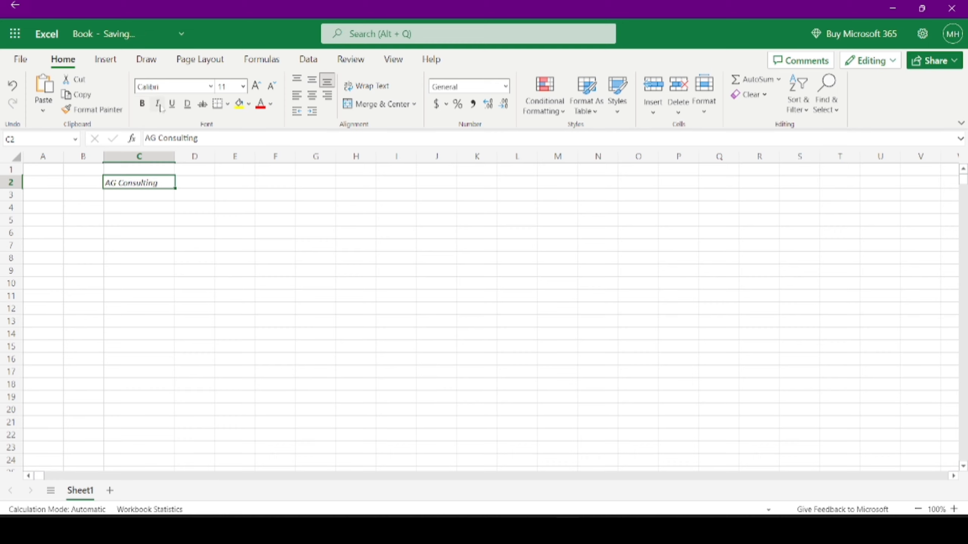
pyautogui.click(157, 104)
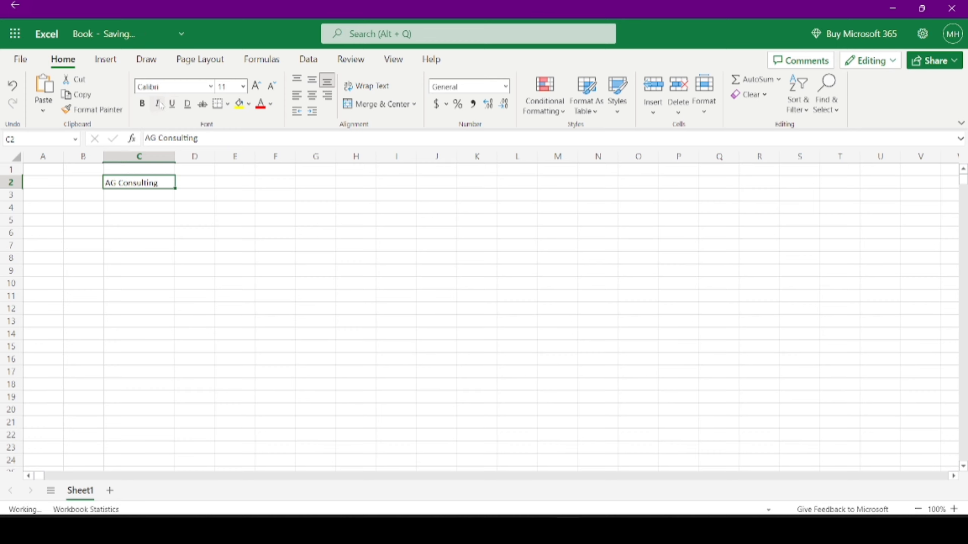
pyautogui.click(203, 103)
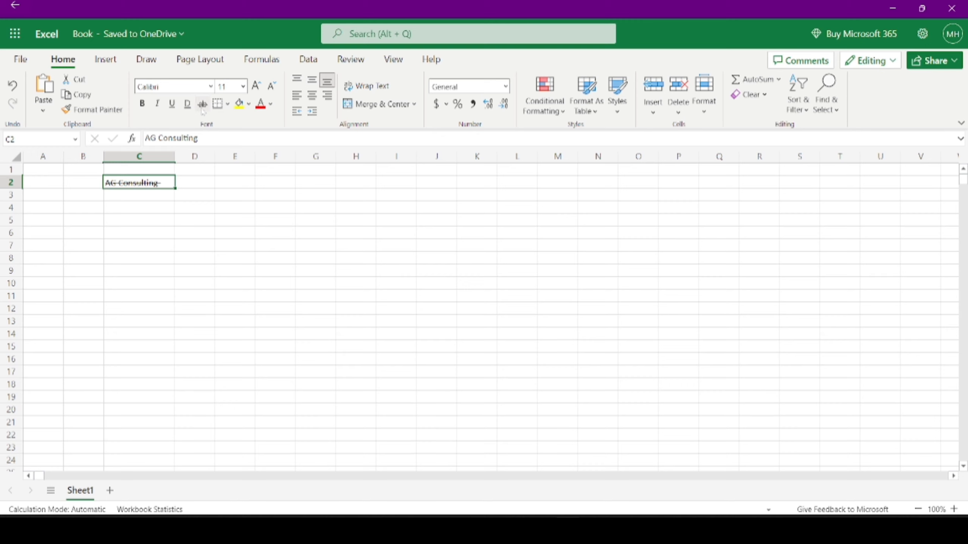
pyautogui.click(203, 107)
pyautogui.click(227, 108)
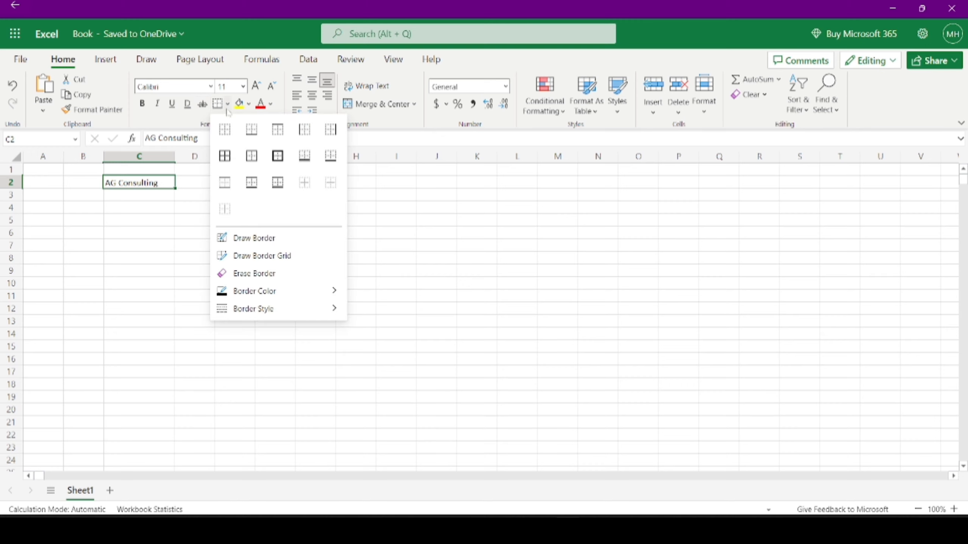
pyautogui.click(251, 155)
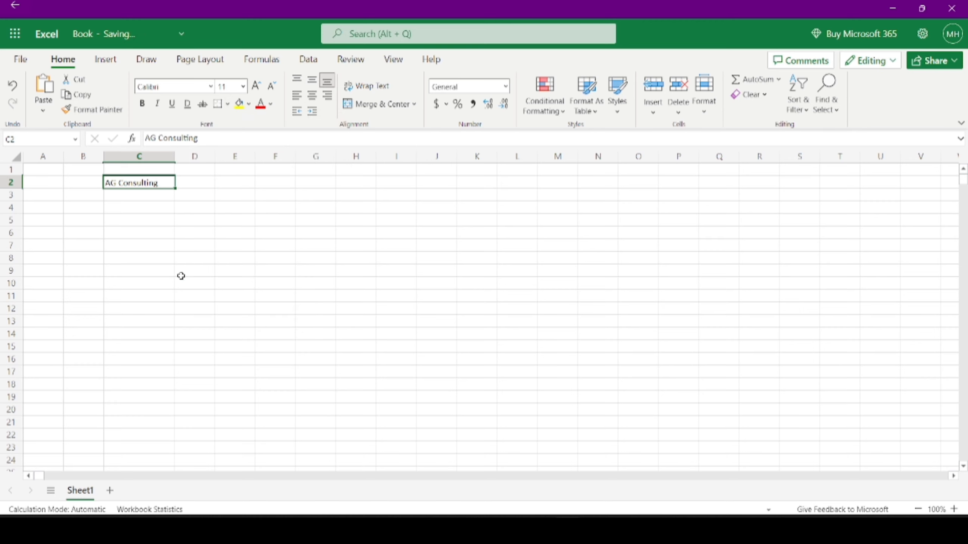
pyautogui.click(181, 275)
pyautogui.click(141, 183)
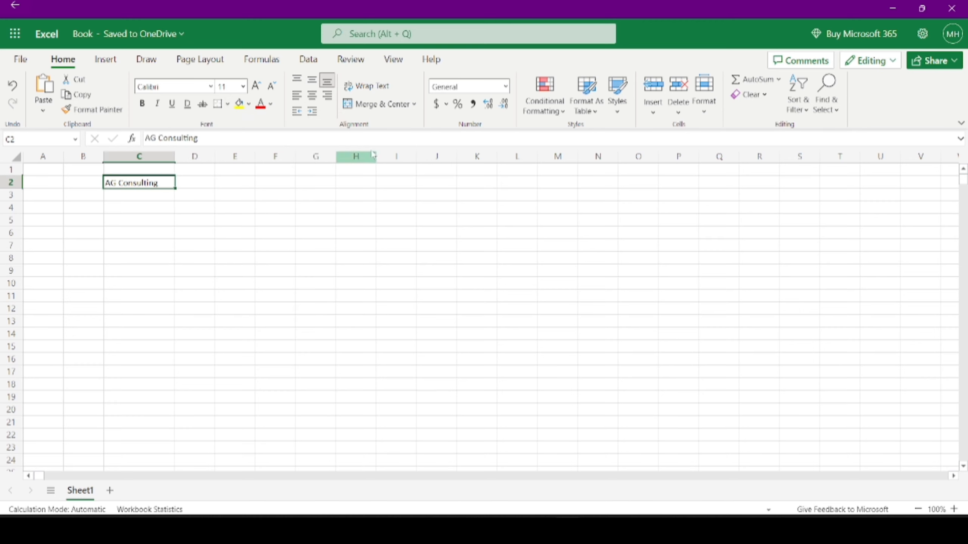
pyautogui.click(229, 104)
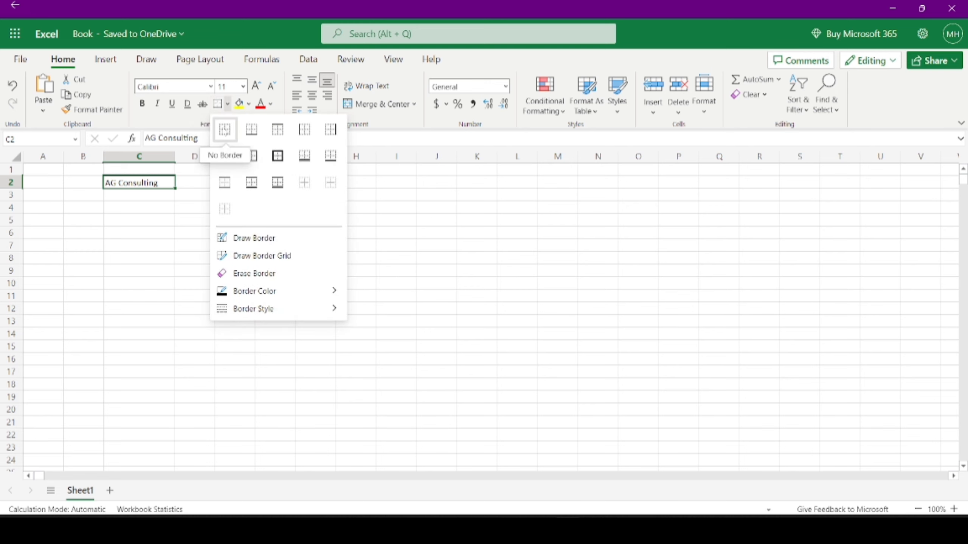
pyautogui.click(224, 129)
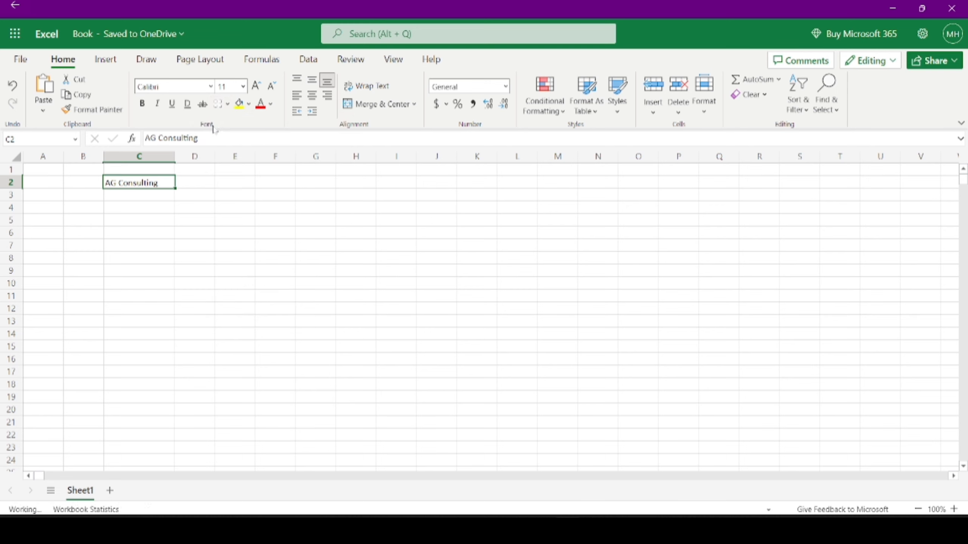
pyautogui.click(249, 104)
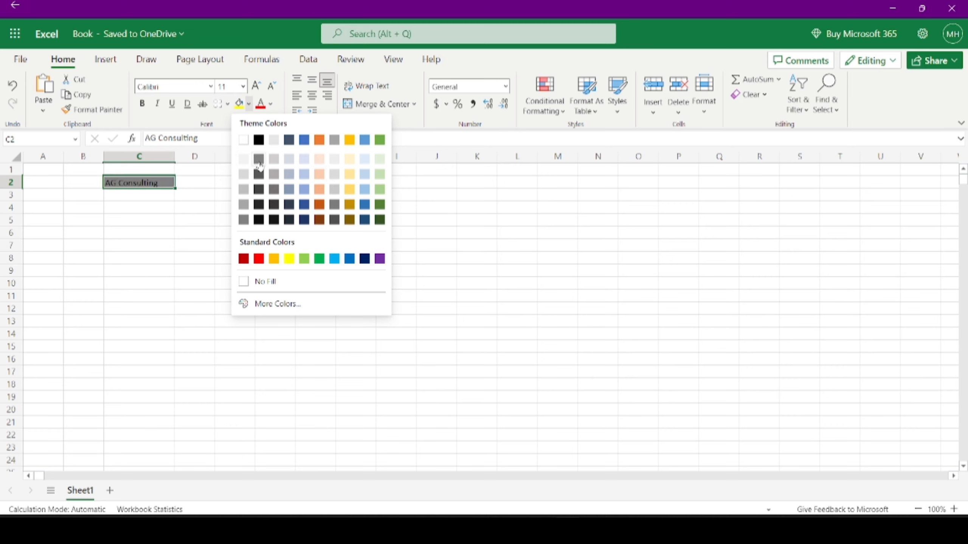
pyautogui.click(128, 188)
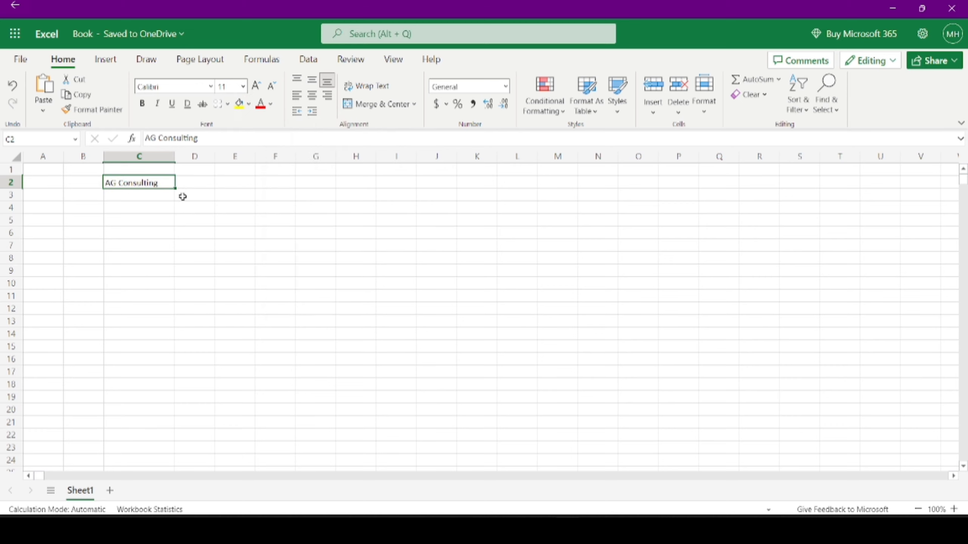
pyautogui.click(261, 104)
pyautogui.click(270, 105)
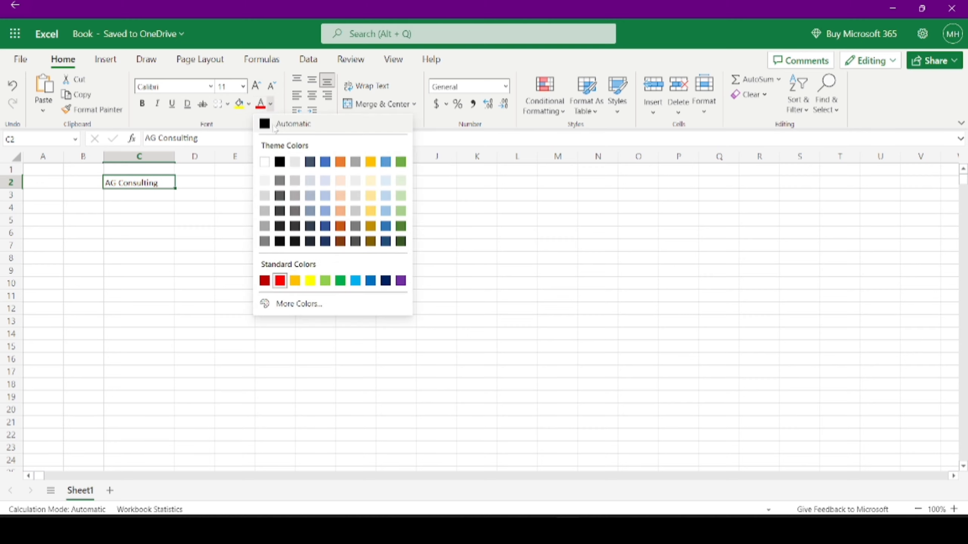
pyautogui.click(276, 126)
pyautogui.click(116, 197)
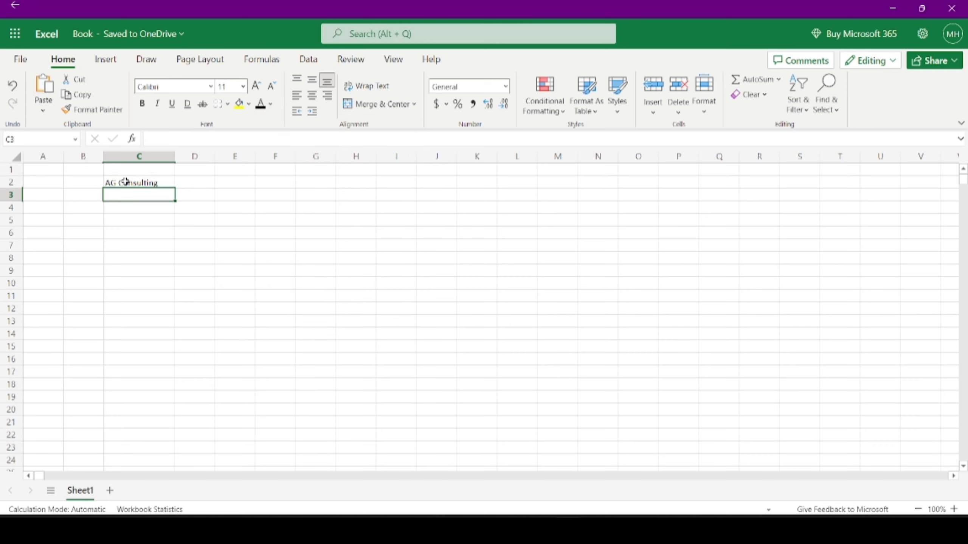
pyautogui.click(126, 179)
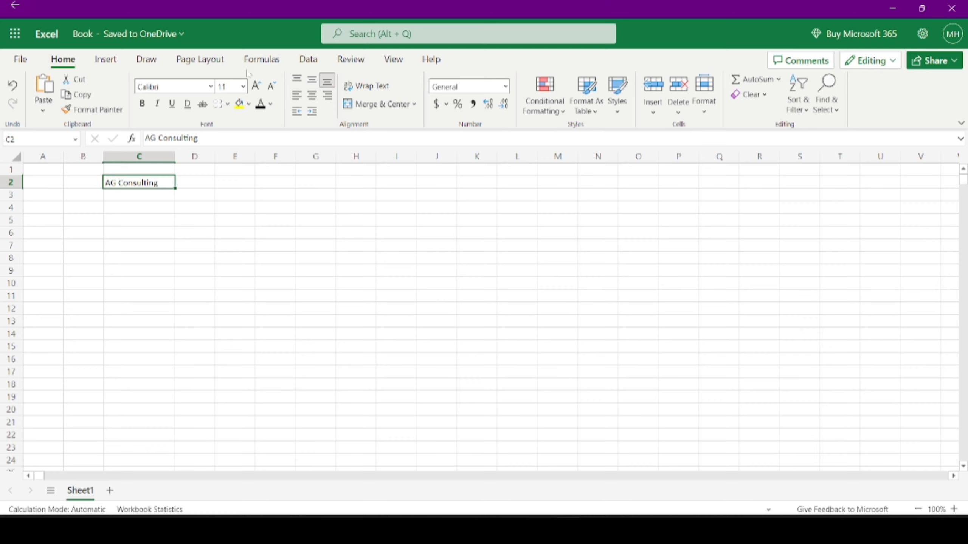
# - Raise C2's font size to 18, then bring it back down to 11
pyautogui.click(255, 89)
pyautogui.click(255, 88)
pyautogui.click(255, 88)
pyautogui.click(255, 88)
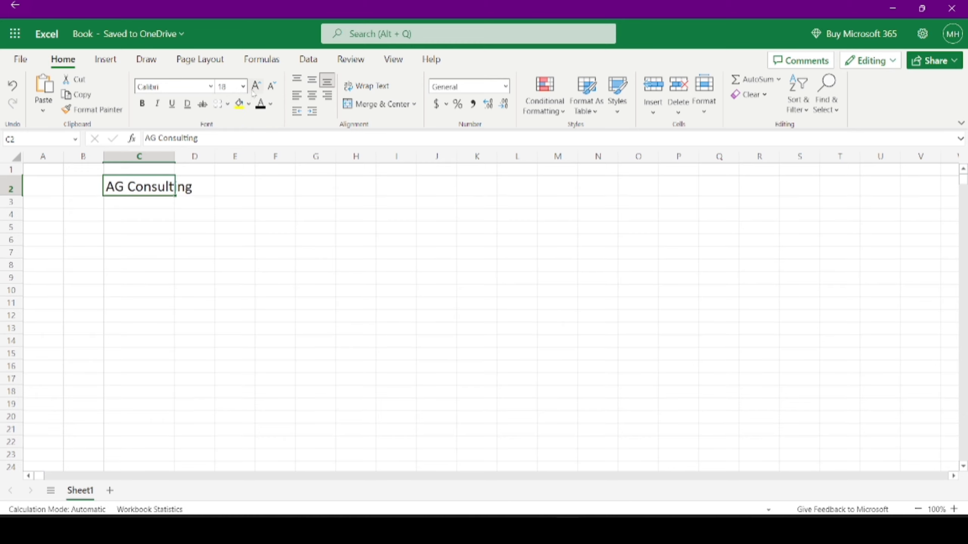
pyautogui.click(277, 87)
pyautogui.click(276, 87)
pyautogui.click(277, 87)
pyautogui.click(276, 87)
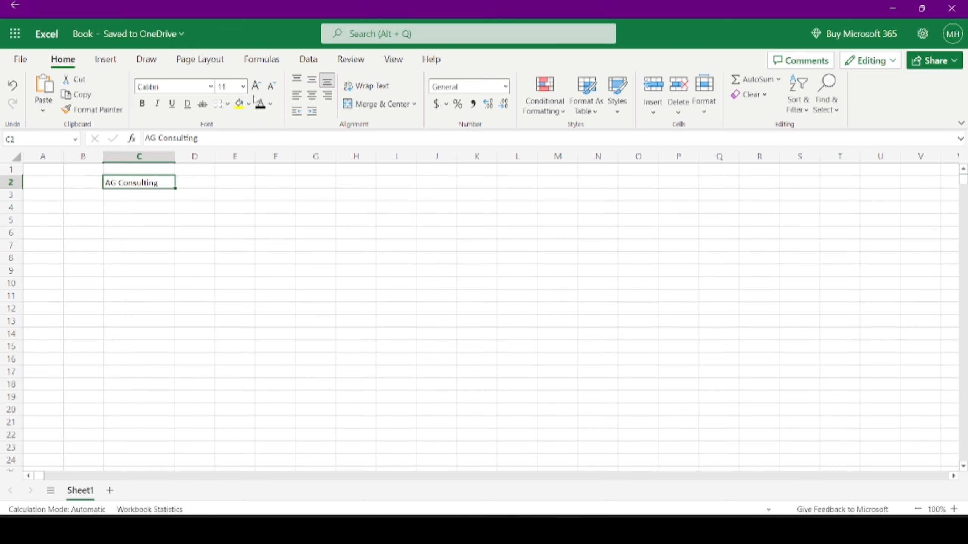
pyautogui.click(243, 87)
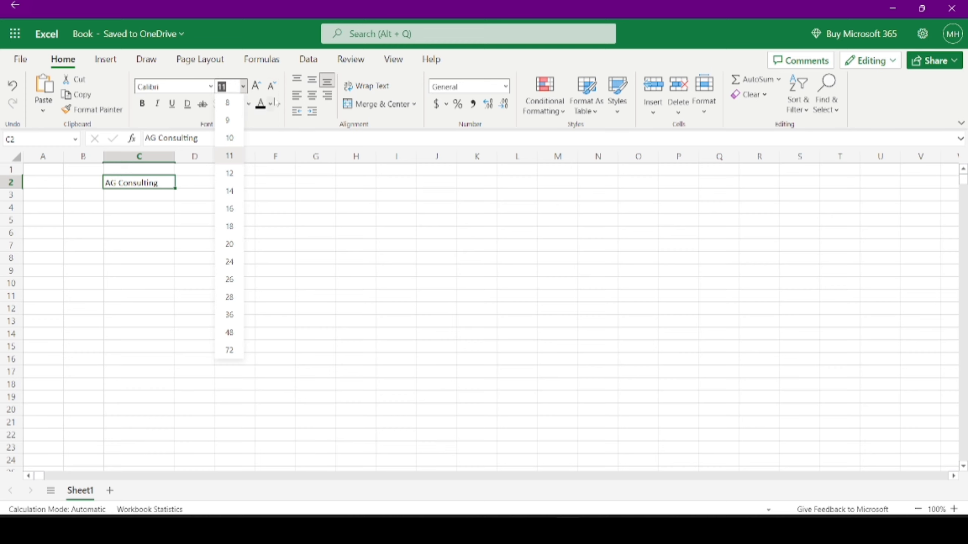
# - Try top, middle and bottom vertical alignment on C2, settling on middle
pyautogui.click(300, 80)
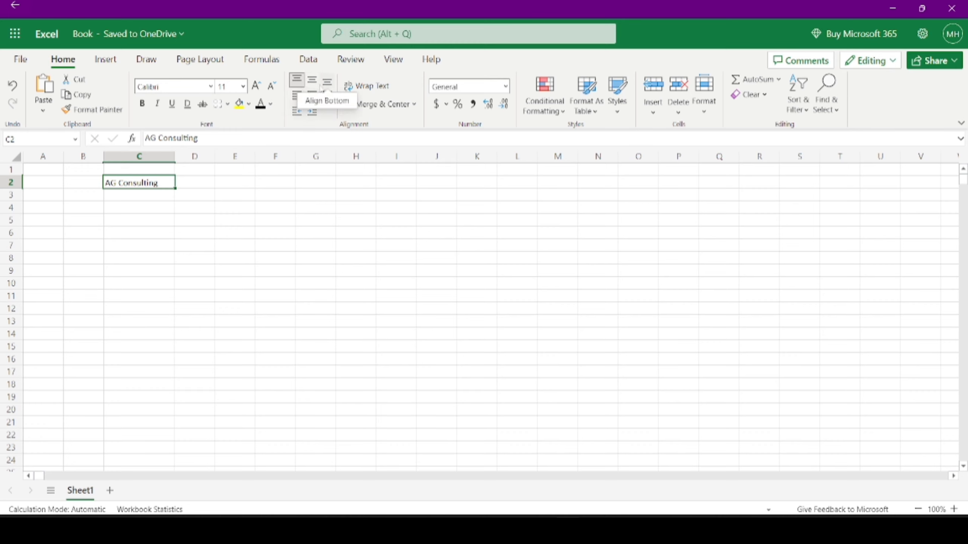
pyautogui.click(312, 85)
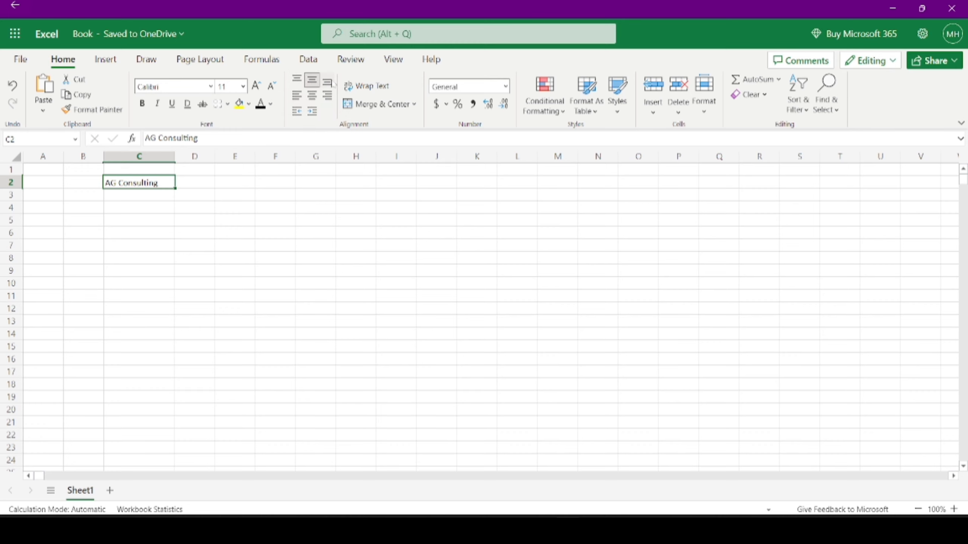
pyautogui.click(328, 82)
pyautogui.click(312, 81)
# - Try centre, right alignment and indent on C2, ending left-aligned
pyautogui.click(315, 97)
pyautogui.click(327, 95)
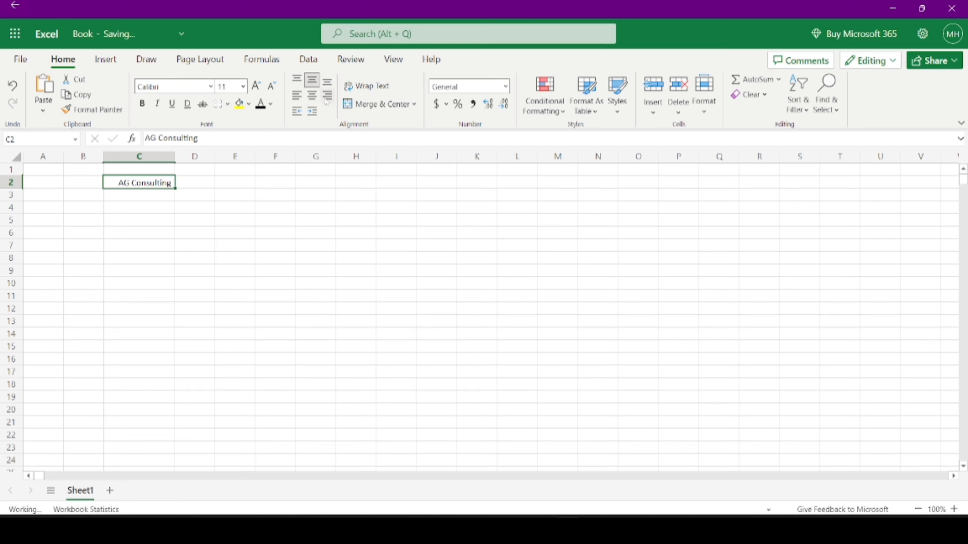
pyautogui.click(311, 113)
pyautogui.click(312, 113)
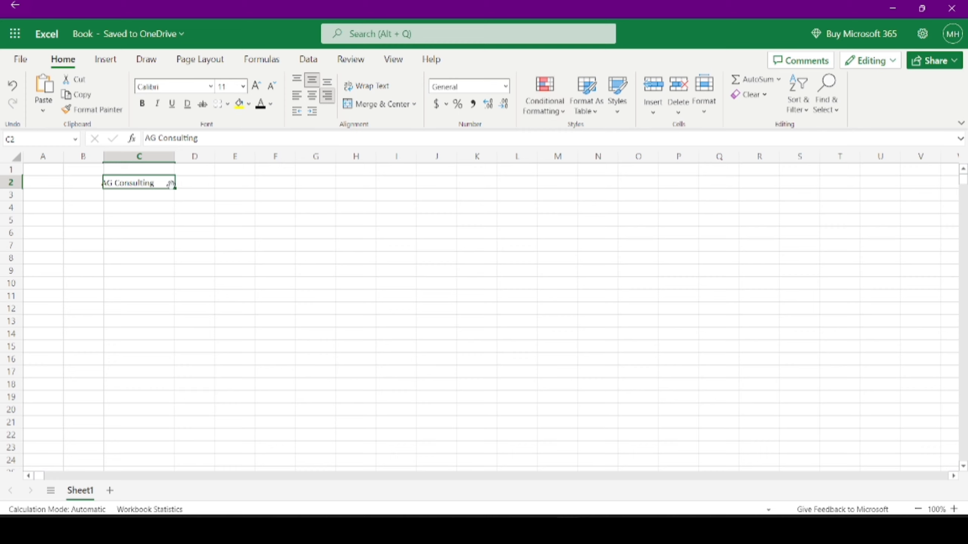
pyautogui.click(297, 97)
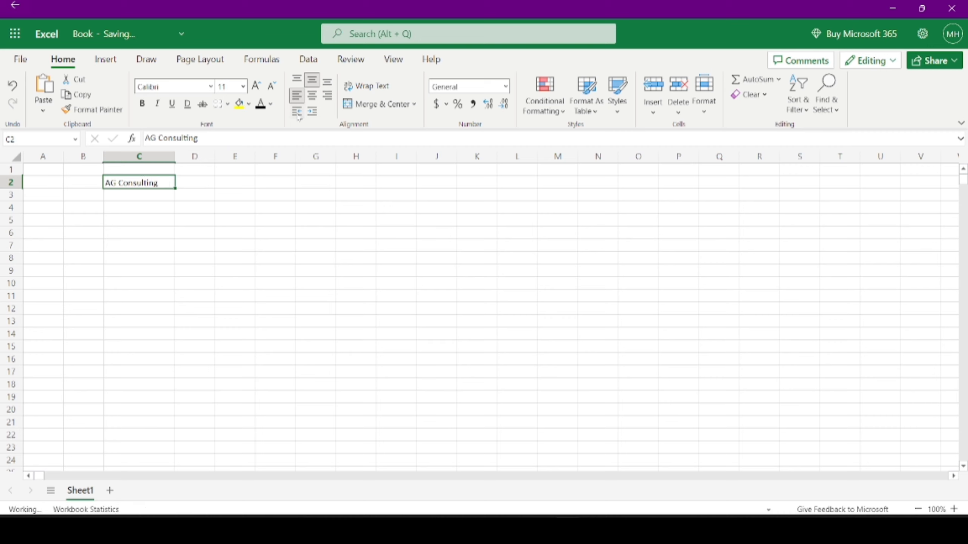
# - Extend C2 with 'is a consulting Firm and Training institute' and wrap its text
pyautogui.press('F2')
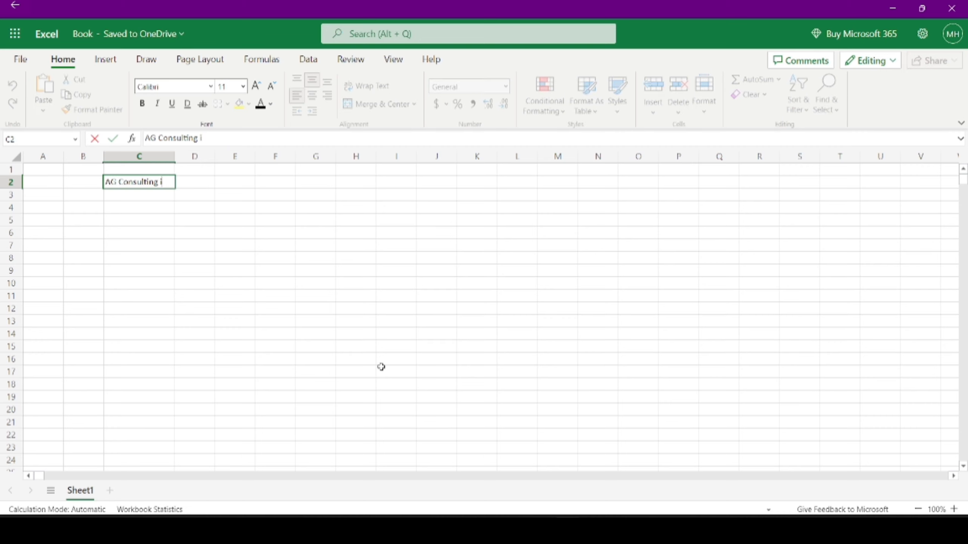
pyautogui.write('is a consulting')
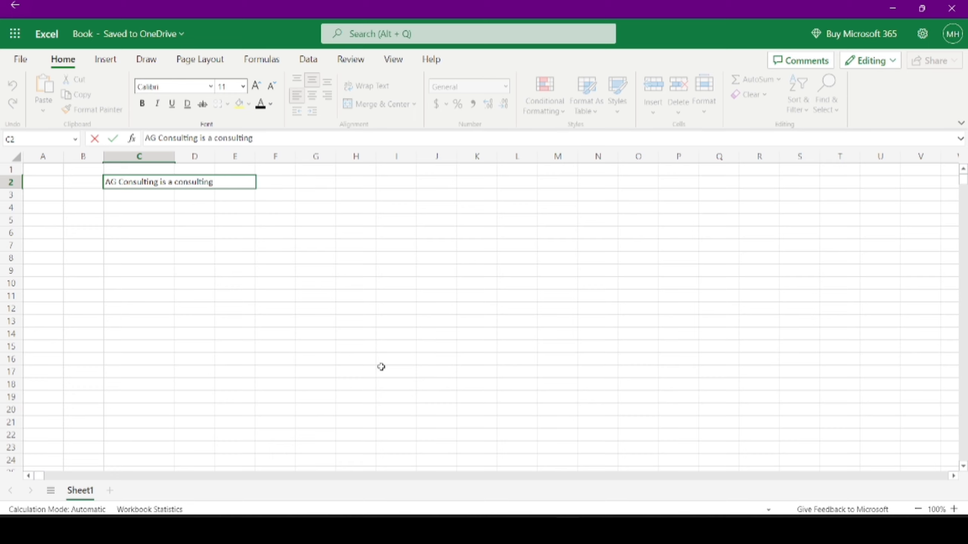
pyautogui.write(' Firm and Trai')
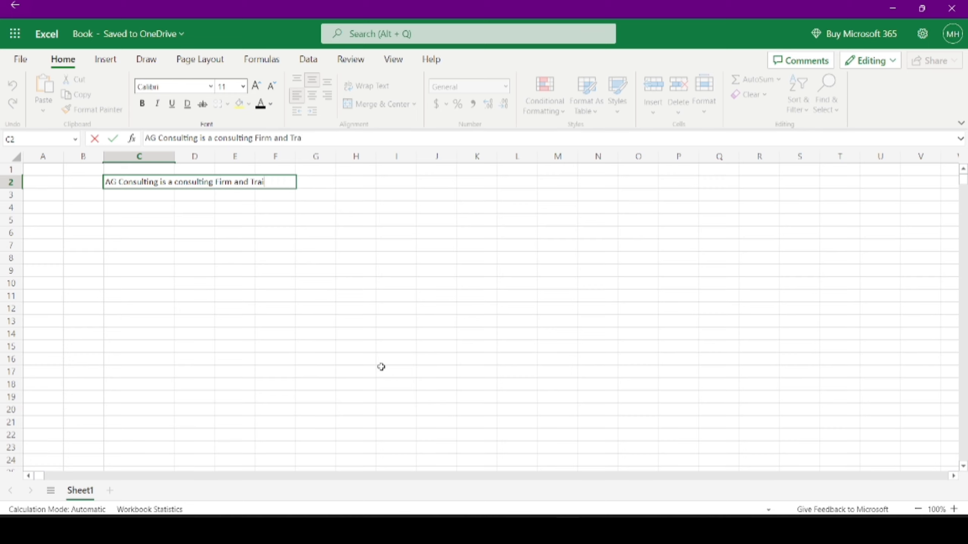
pyautogui.write('ning institute.')
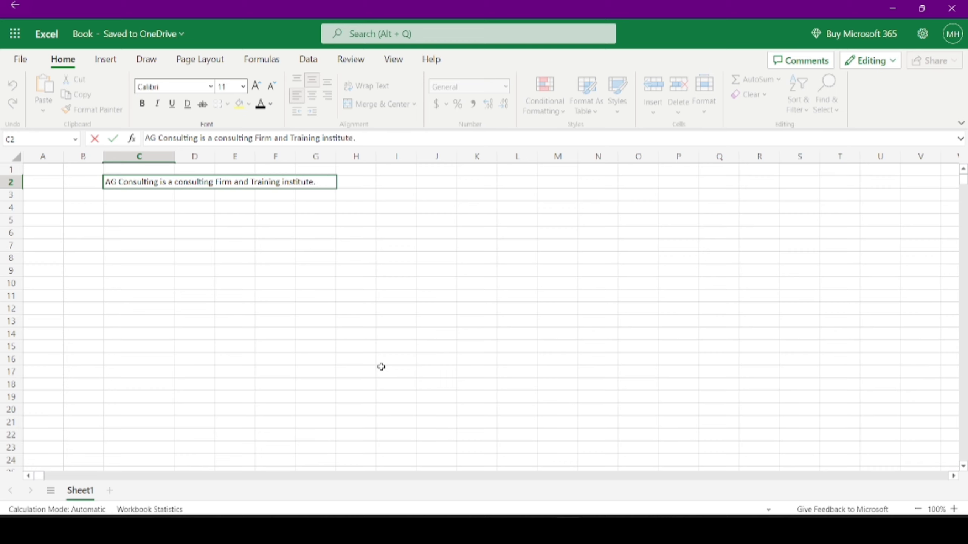
pyautogui.press('Return')
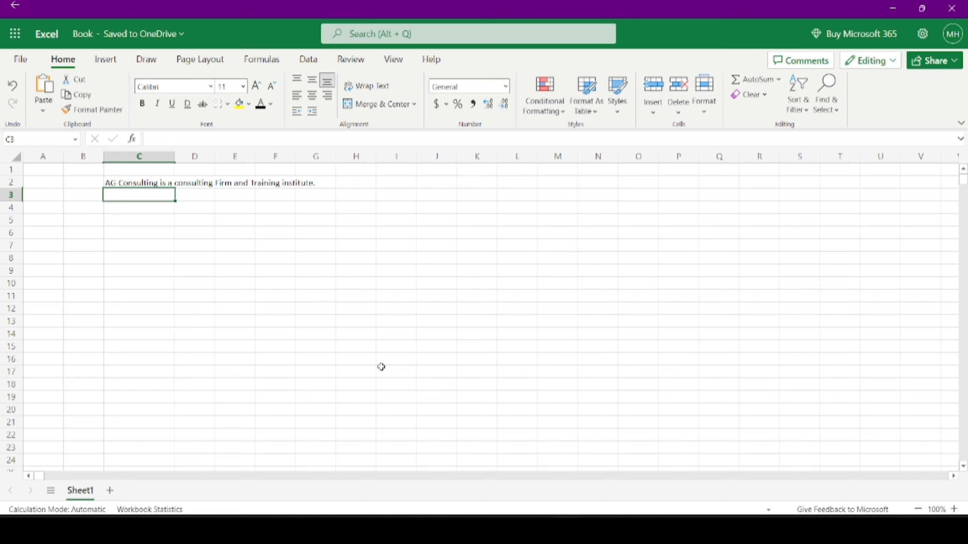
pyautogui.click(136, 180)
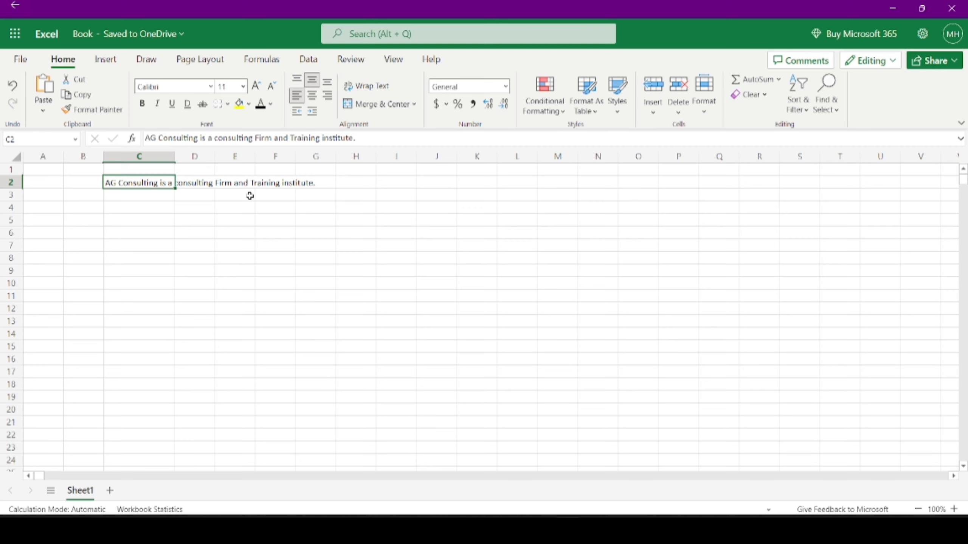
pyautogui.click(372, 86)
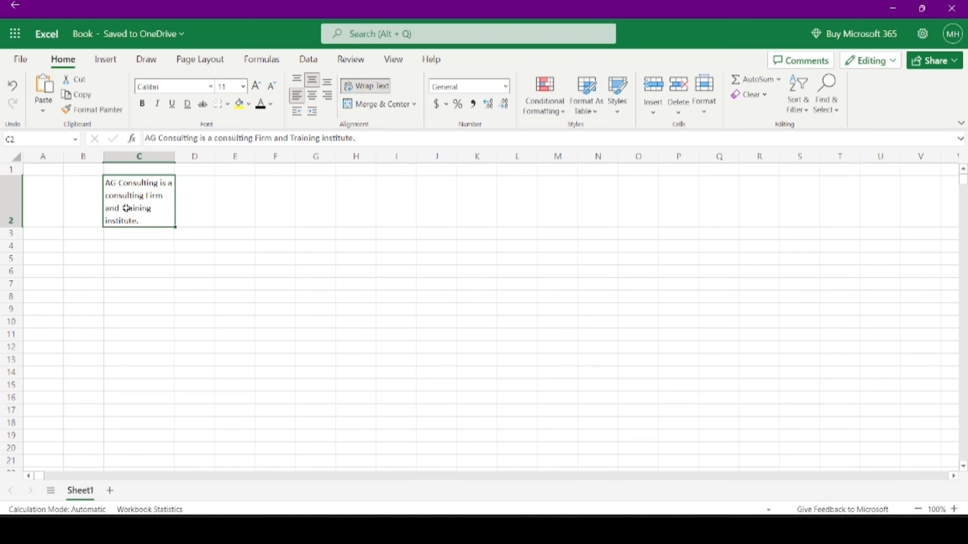
# - Trim C2's text back to 'AG Consulting.'
pyautogui.click(214, 205)
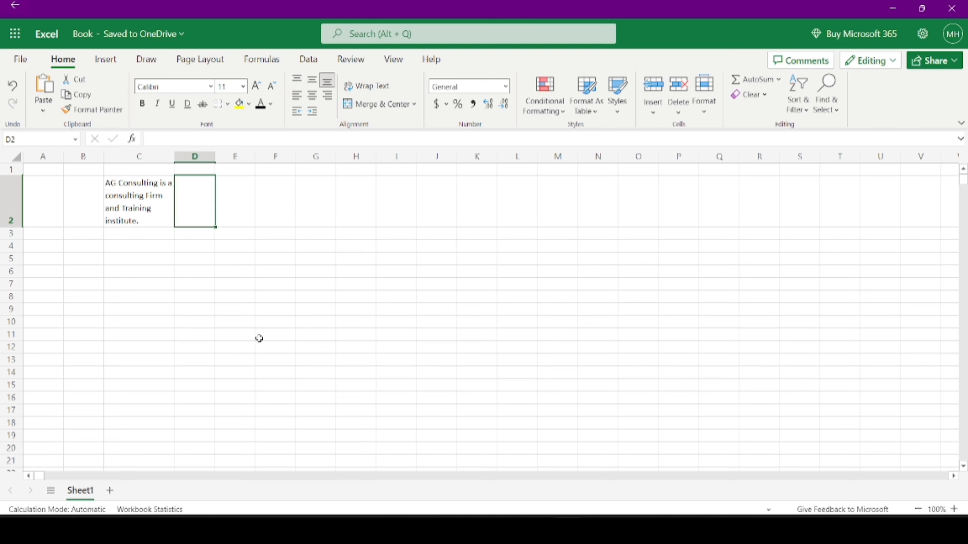
pyautogui.tripleClick(158, 219)
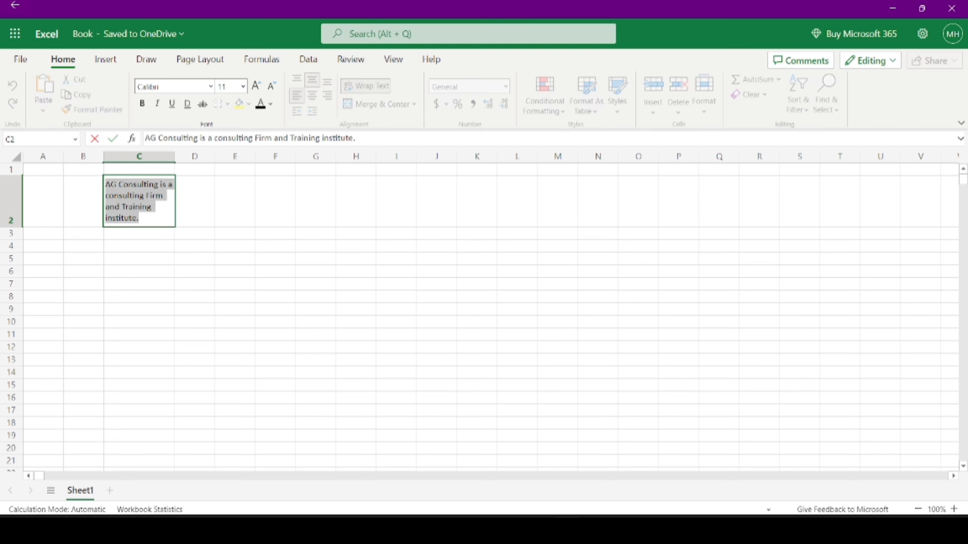
pyautogui.click(147, 218)
pyautogui.press('BackSpace')
pyautogui.press('BackSpace')
pyautogui.press('BackSpace')
pyautogui.press('BackSpace')
pyautogui.press('BackSpace')
pyautogui.press('BackSpace')
pyautogui.press('BackSpace')
pyautogui.press('BackSpace')
pyautogui.press('BackSpace')
pyautogui.press('BackSpace')
pyautogui.press('BackSpace')
pyautogui.press('BackSpace')
pyautogui.press('BackSpace')
pyautogui.press('BackSpace')
pyautogui.press('BackSpace')
pyautogui.press('BackSpace')
pyautogui.press('BackSpace')
pyautogui.press('BackSpace')
pyautogui.press('BackSpace')
pyautogui.press('BackSpace')
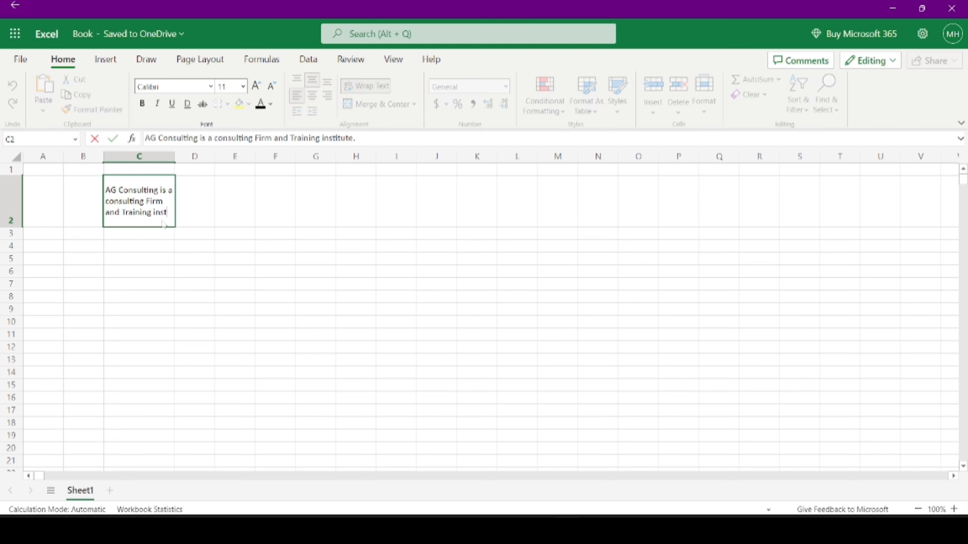
pyautogui.press('BackSpace')
pyautogui.press('BackSpace')
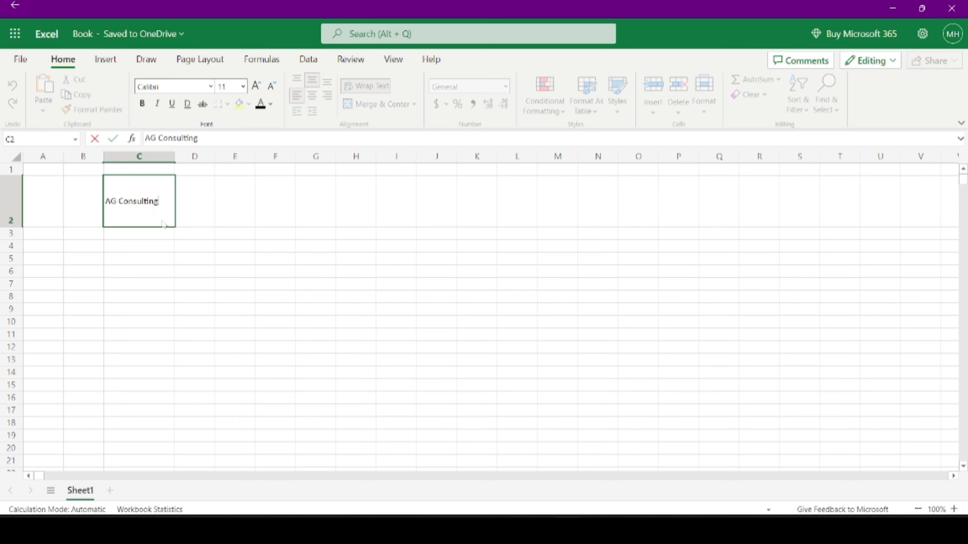
pyautogui.write('.')
pyautogui.hotkey('ctrl', 'Return')
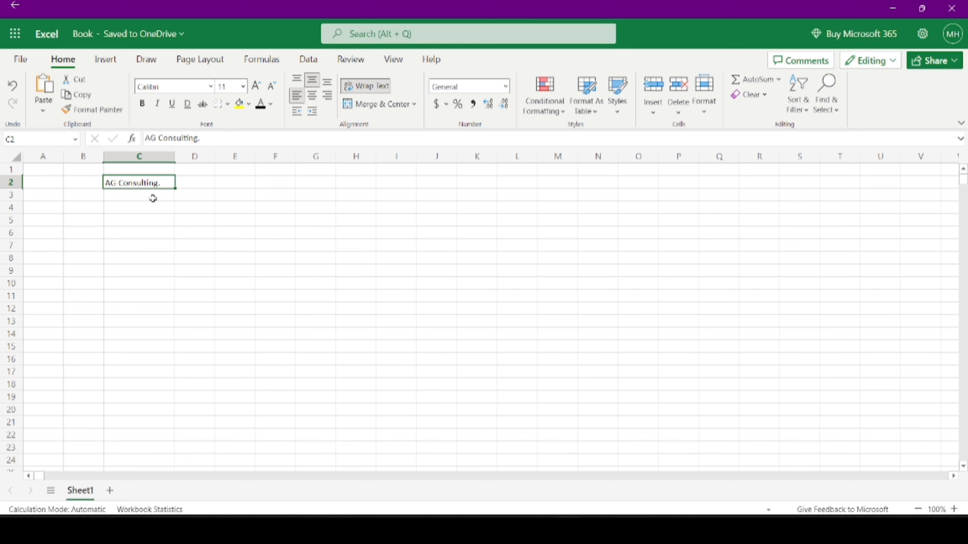
pyautogui.click(206, 185)
pyautogui.moveTo(205, 184); pyautogui.dragTo(173, 188)
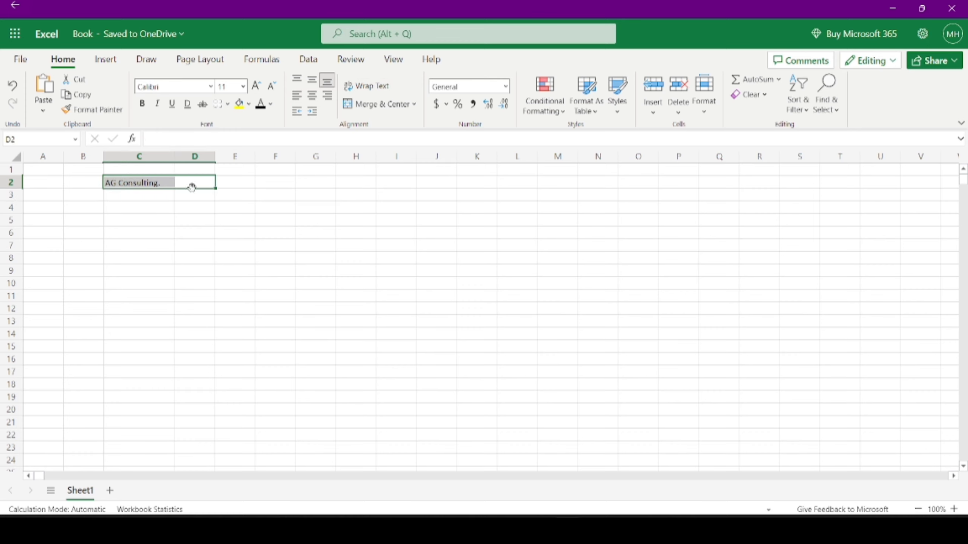
pyautogui.moveTo(229, 186); pyautogui.dragTo(145, 184)
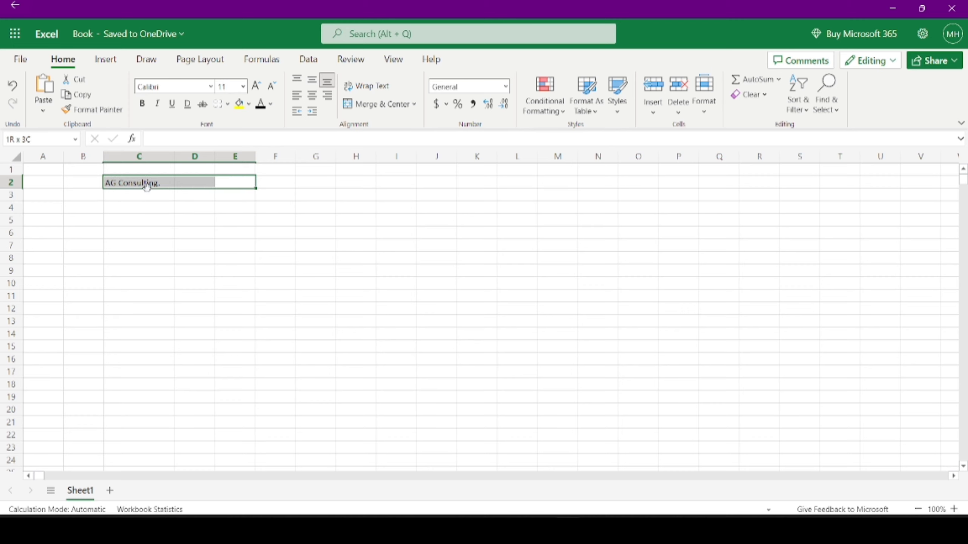
pyautogui.click(356, 106)
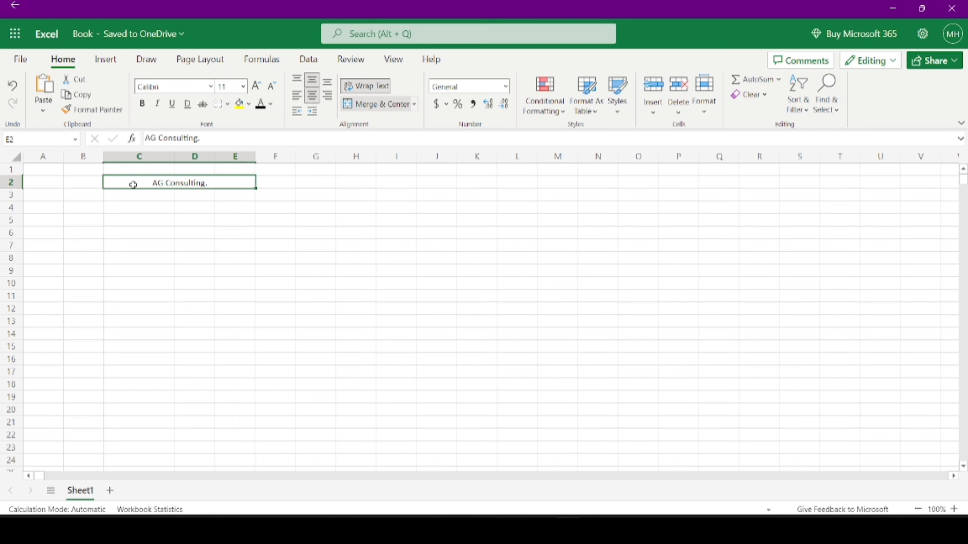
pyautogui.click(383, 109)
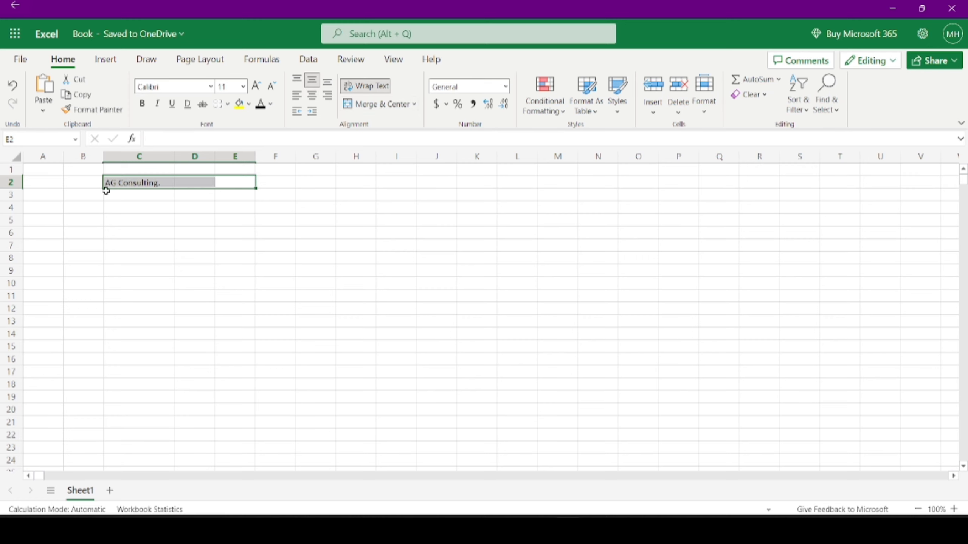
pyautogui.click(118, 195)
pyautogui.click(126, 184)
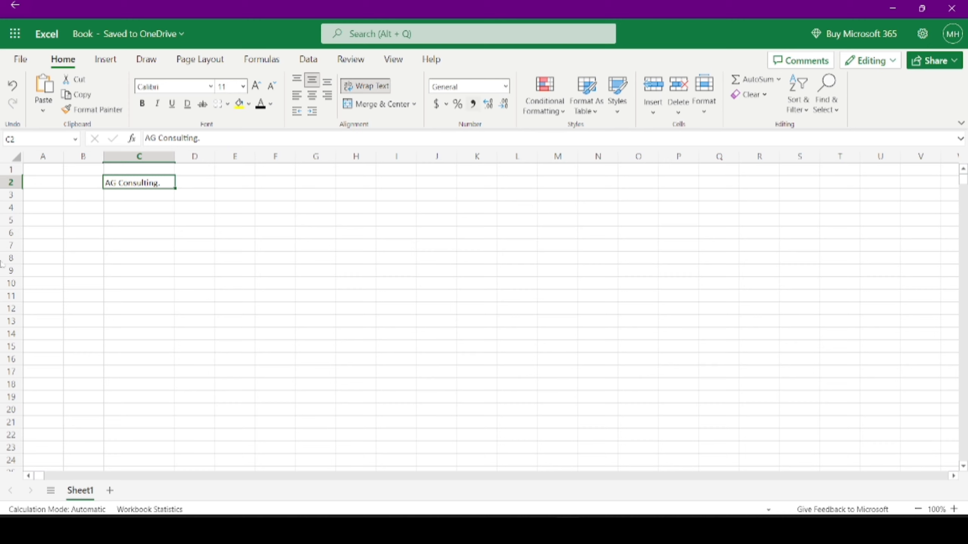
# - Enter 1, 2, 3, 4 and 5 down cells D2 to D6
pyautogui.click(195, 182)
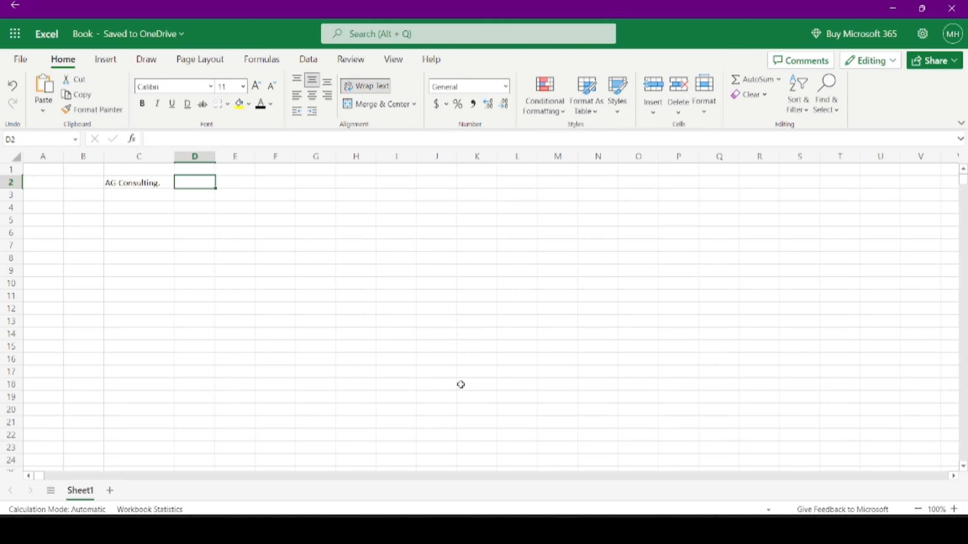
pyautogui.write('1')
pyautogui.press('Return')
pyautogui.write('2')
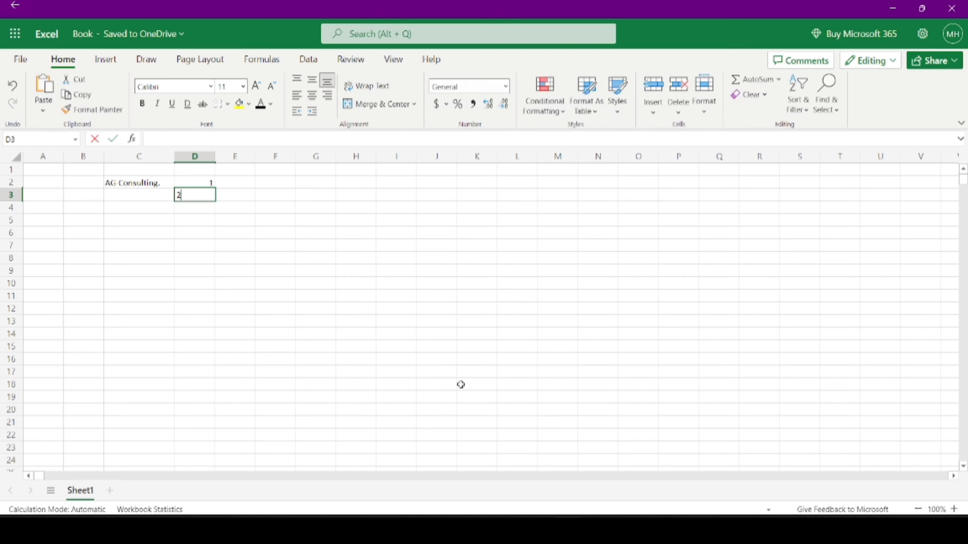
pyautogui.press('Return')
pyautogui.write('3')
pyautogui.press('Return')
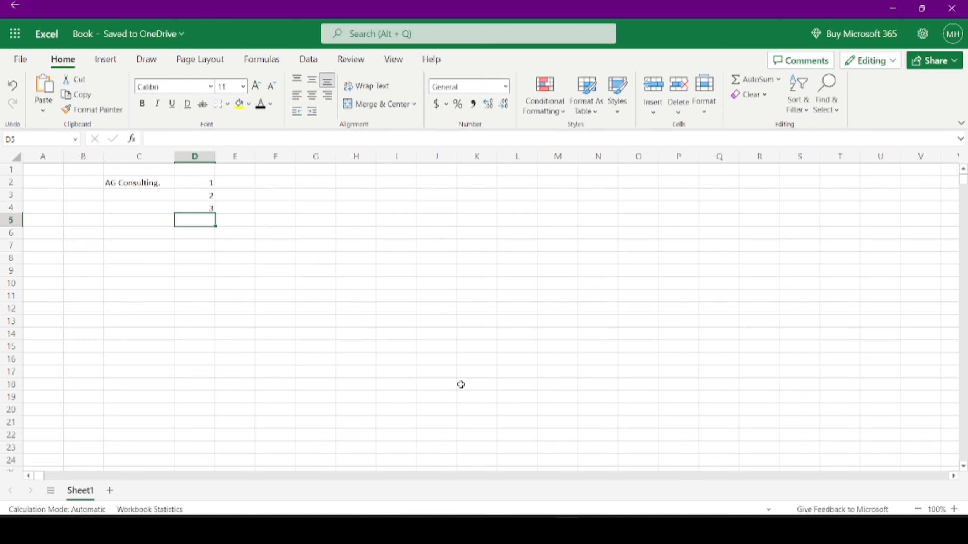
pyautogui.write('4')
pyautogui.press('Return')
pyautogui.write('5')
pyautogui.press('Return')
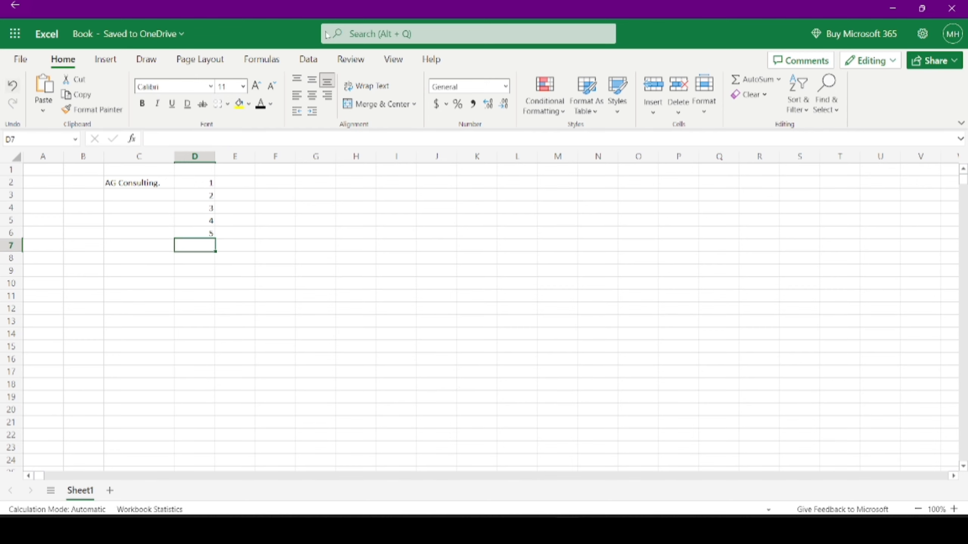
pyautogui.click(125, 183)
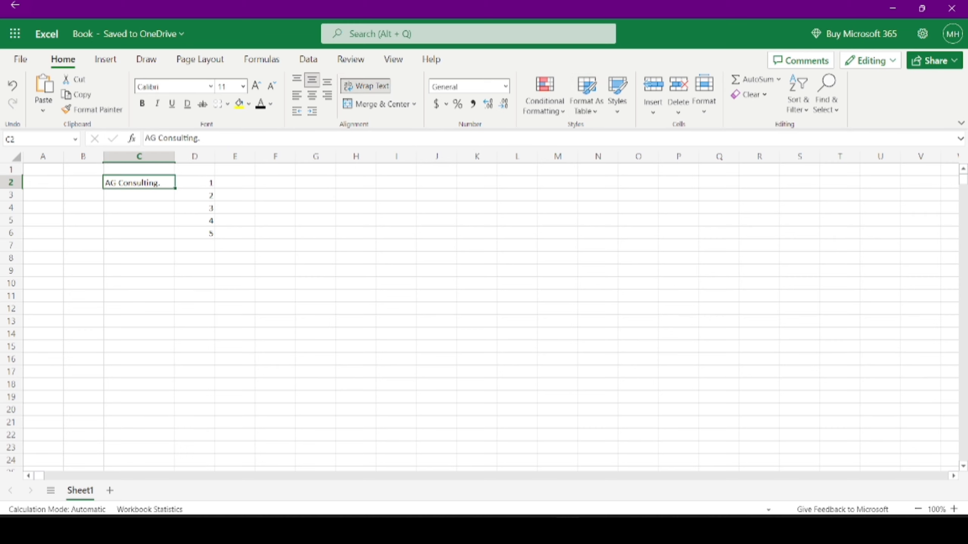
# - Select column D and format it as Accounting in euros
pyautogui.click(505, 86)
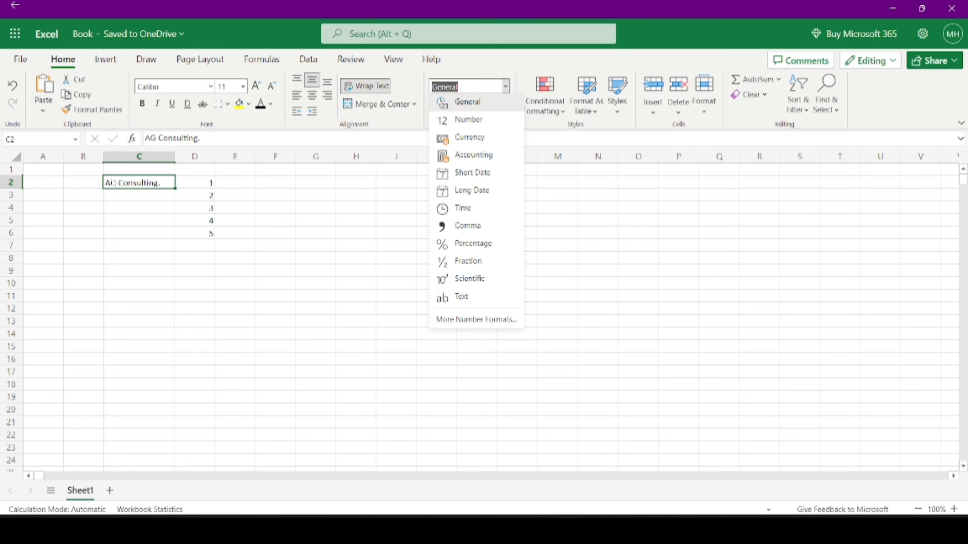
pyautogui.click(202, 157)
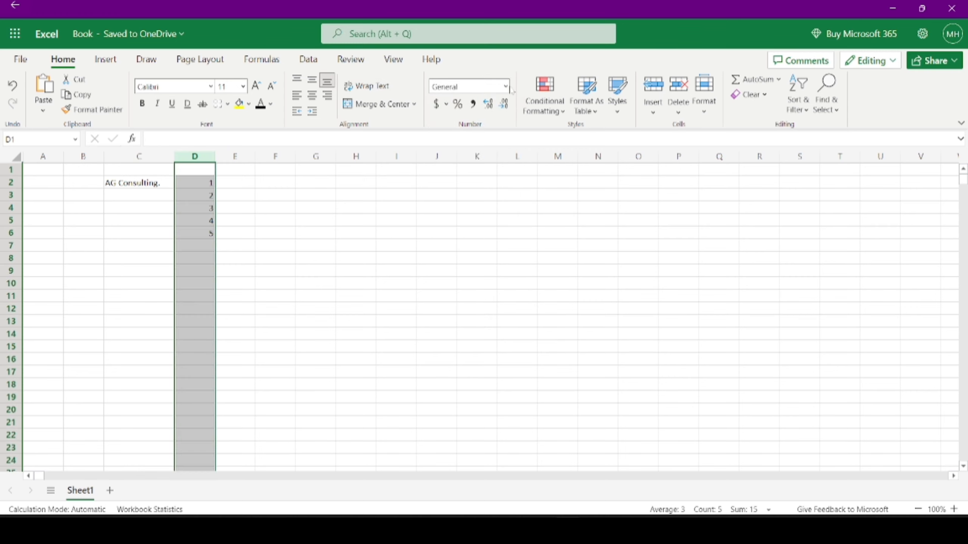
pyautogui.click(505, 87)
pyautogui.click(483, 108)
pyautogui.click(505, 86)
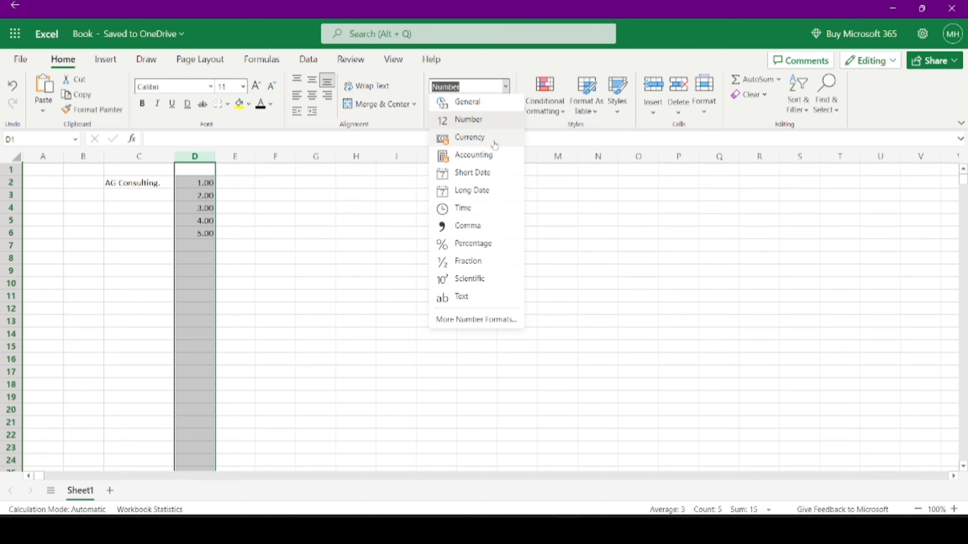
pyautogui.click(492, 143)
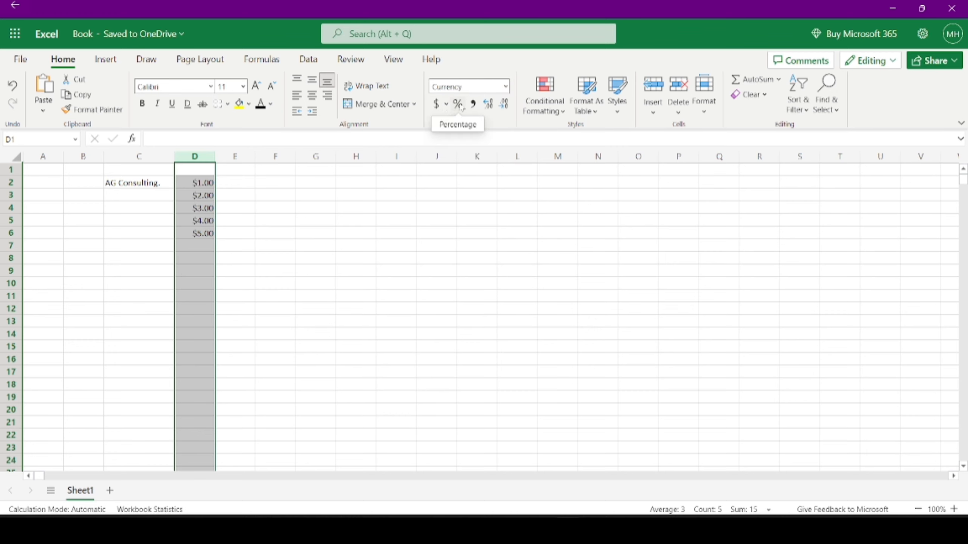
pyautogui.click(445, 107)
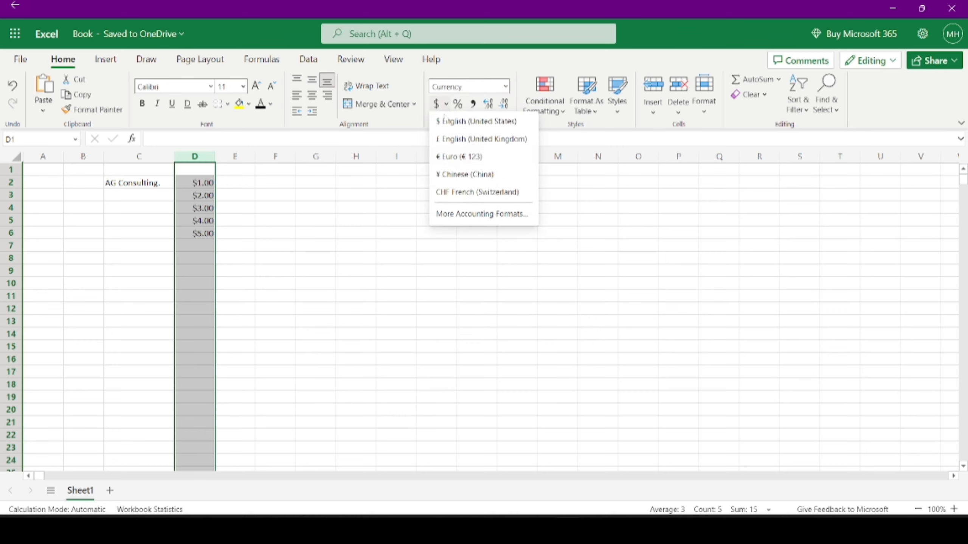
pyautogui.click(456, 163)
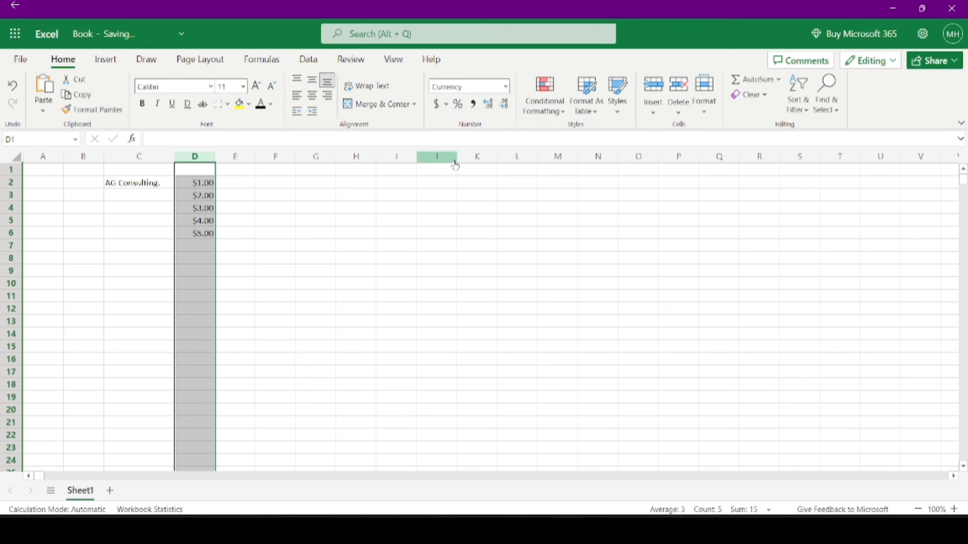
# - Try Comma Style, Short Date and Long Date on column D, ending with plain numbers
pyautogui.click(506, 87)
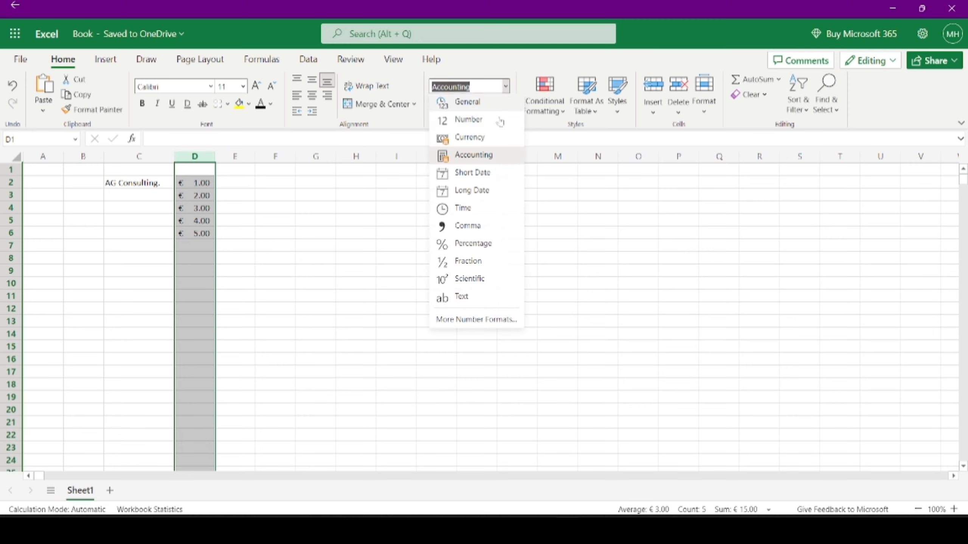
pyautogui.click(483, 157)
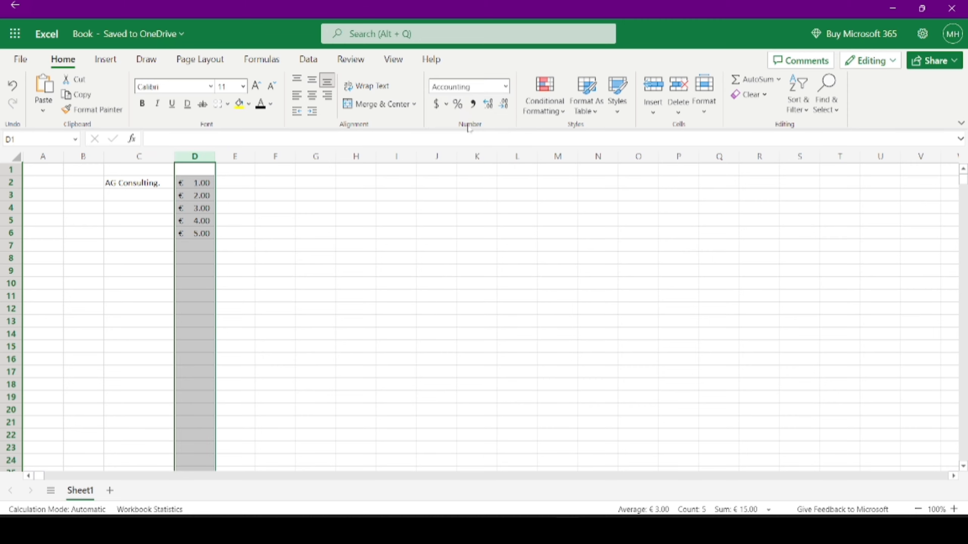
pyautogui.click(473, 103)
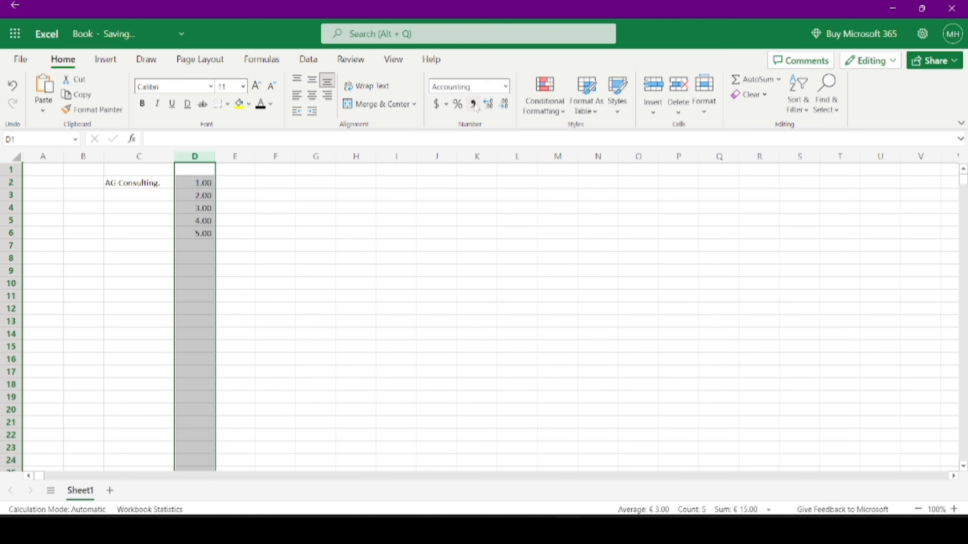
pyautogui.click(506, 87)
pyautogui.click(481, 174)
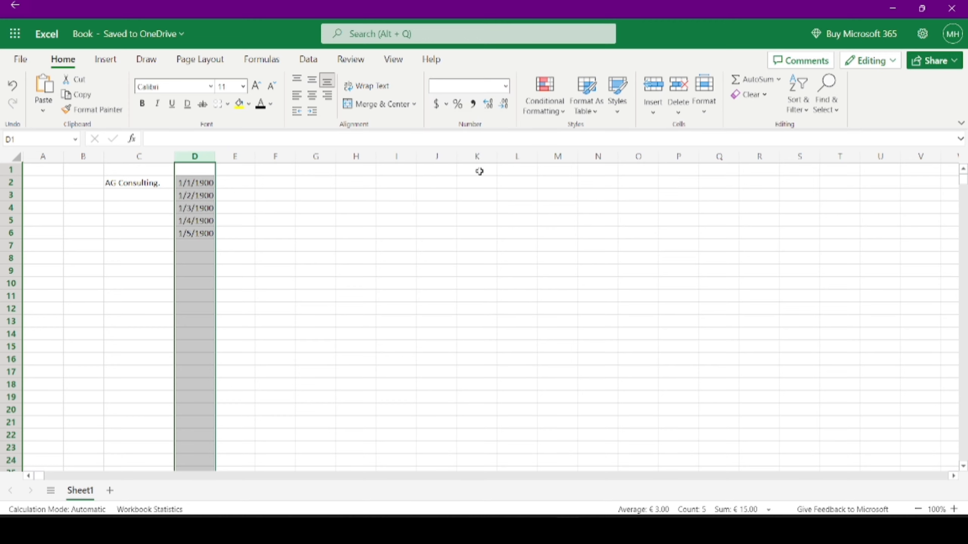
pyautogui.click(506, 87)
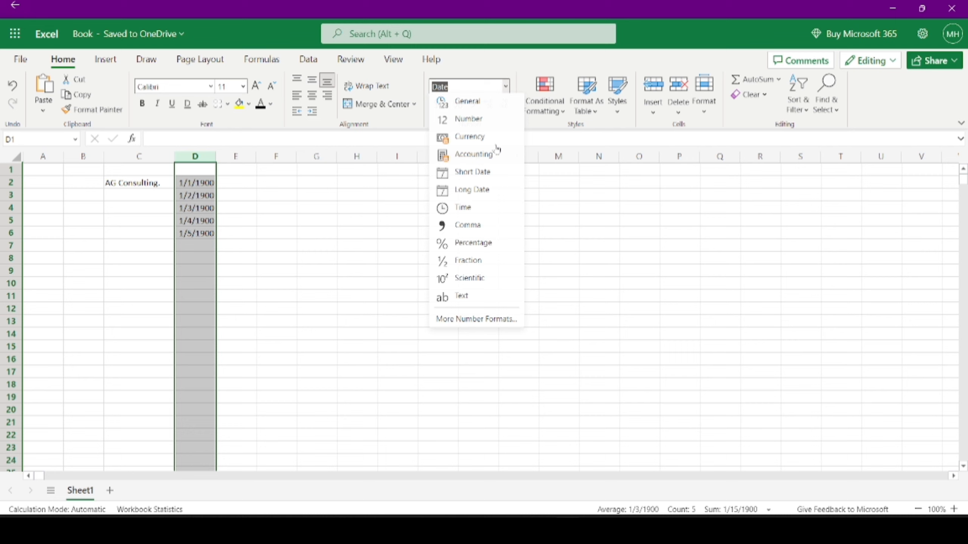
pyautogui.click(475, 189)
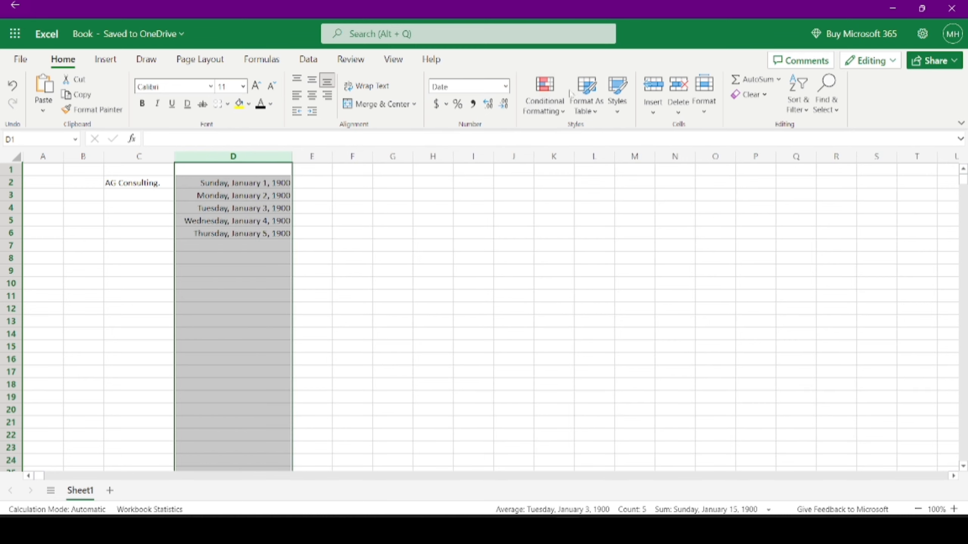
pyautogui.click(505, 87)
pyautogui.click(464, 227)
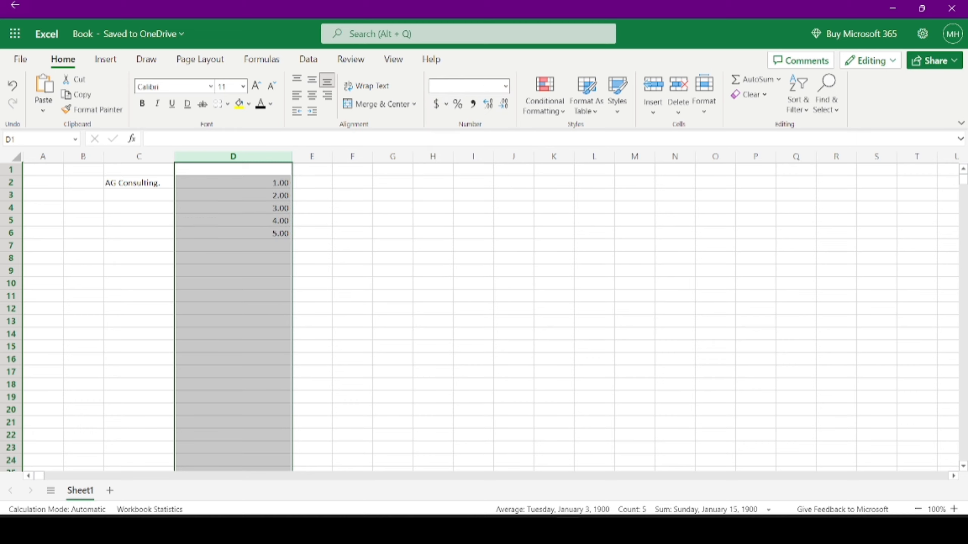
pyautogui.click(446, 106)
pyautogui.click(446, 106)
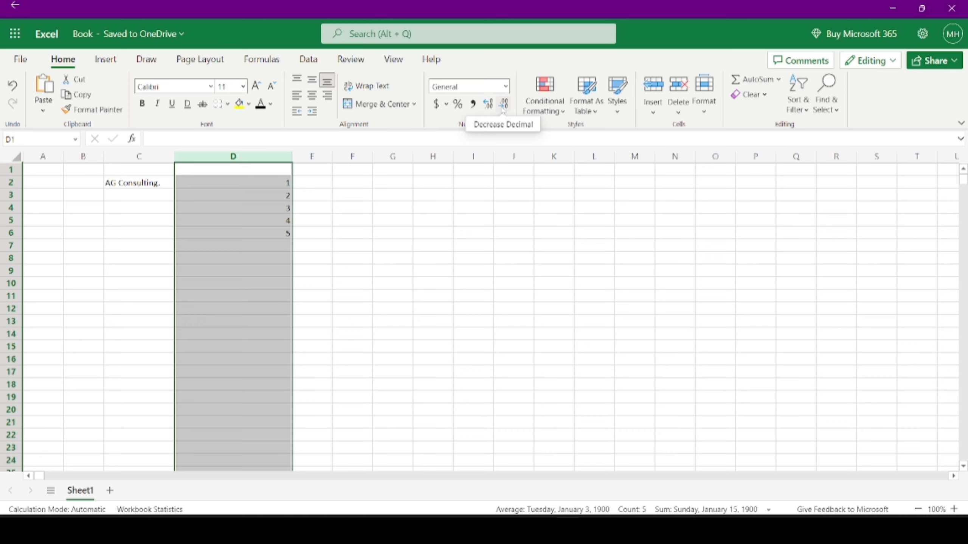
pyautogui.click(192, 182)
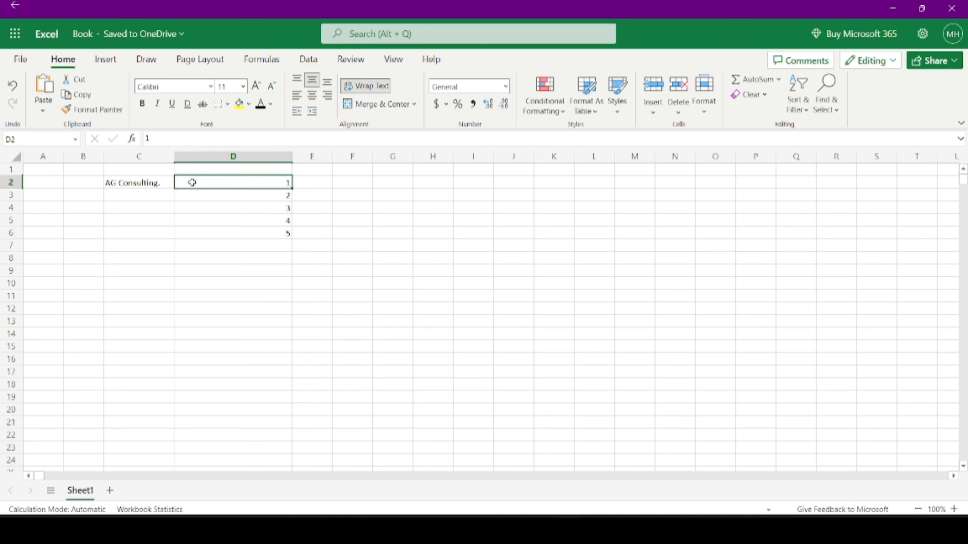
pyautogui.click(557, 117)
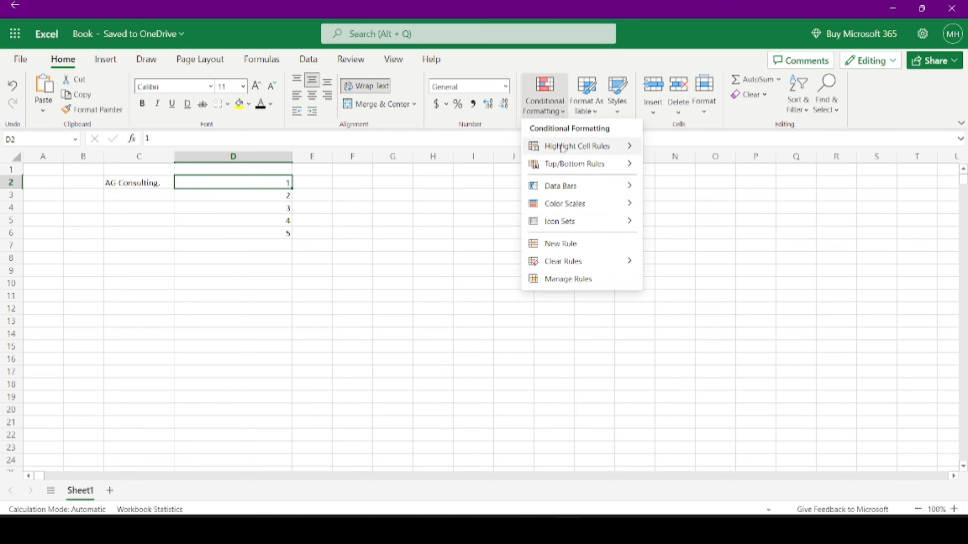
pyautogui.moveTo(561, 148)
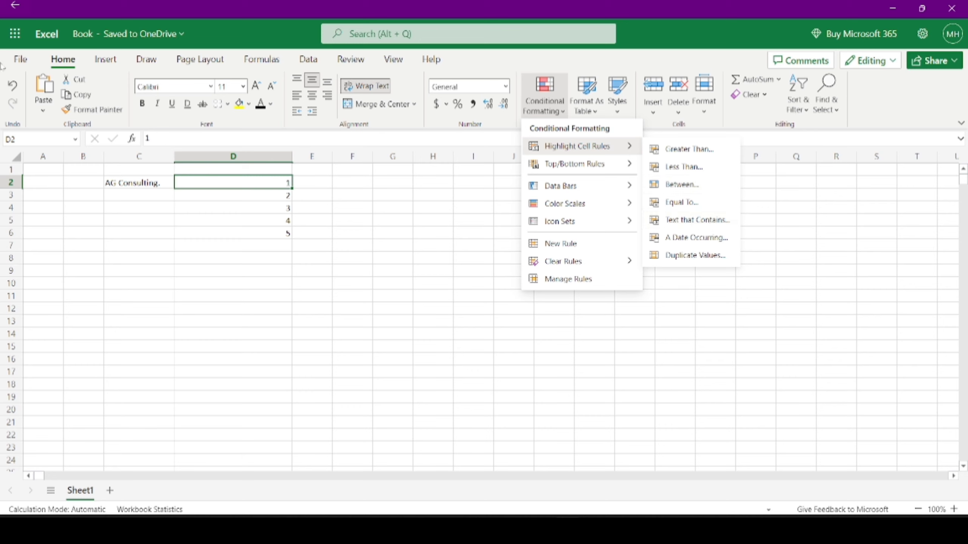
pyautogui.click(276, 161)
pyautogui.click(276, 161)
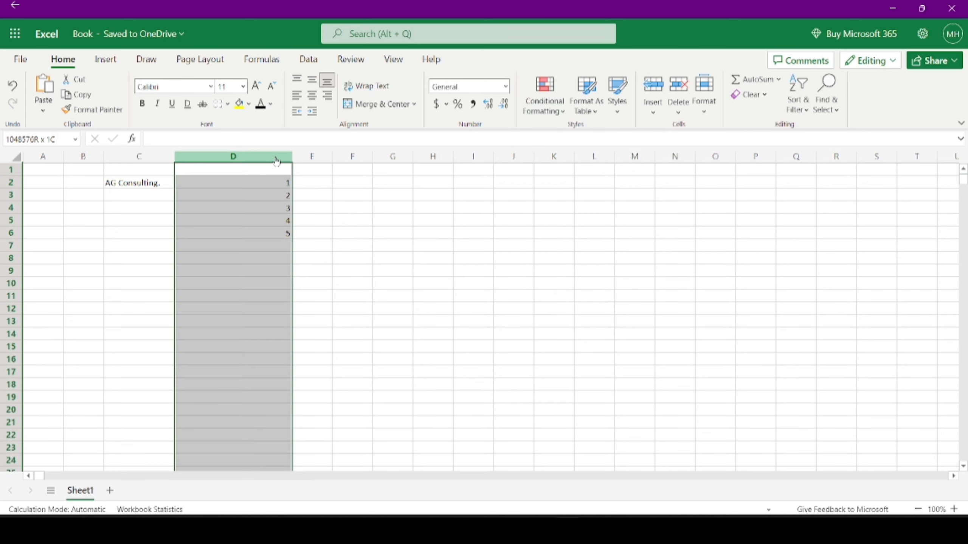
pyautogui.click(563, 108)
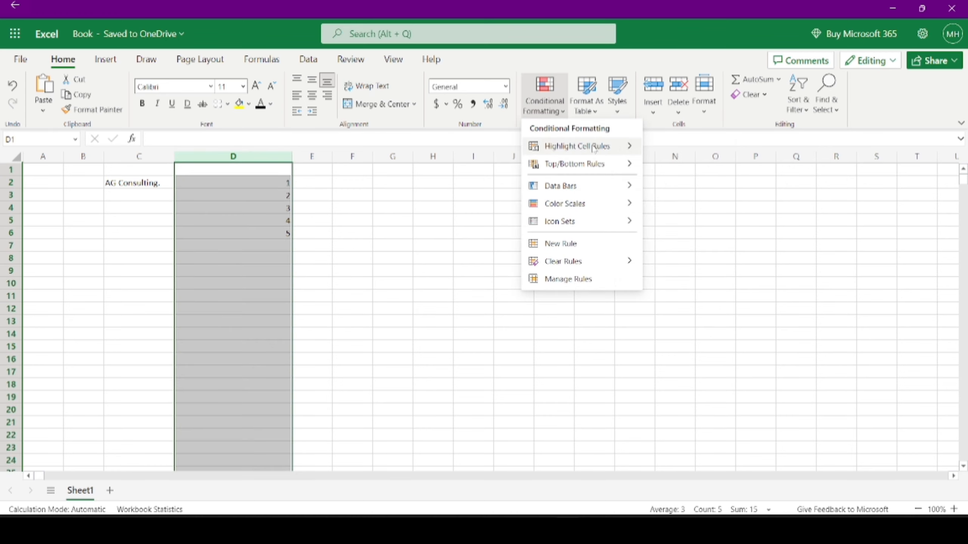
pyautogui.moveTo(595, 146)
pyautogui.click(698, 210)
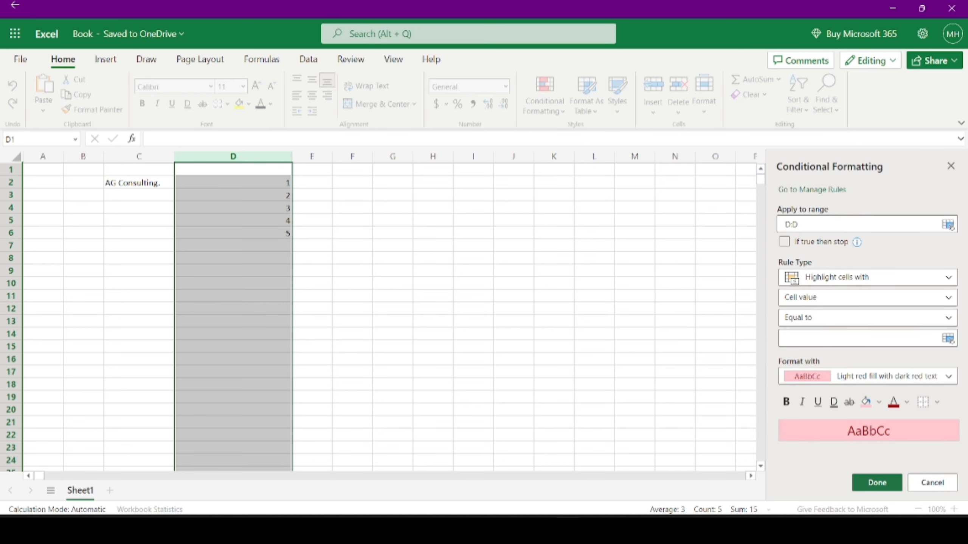
pyautogui.write('3')
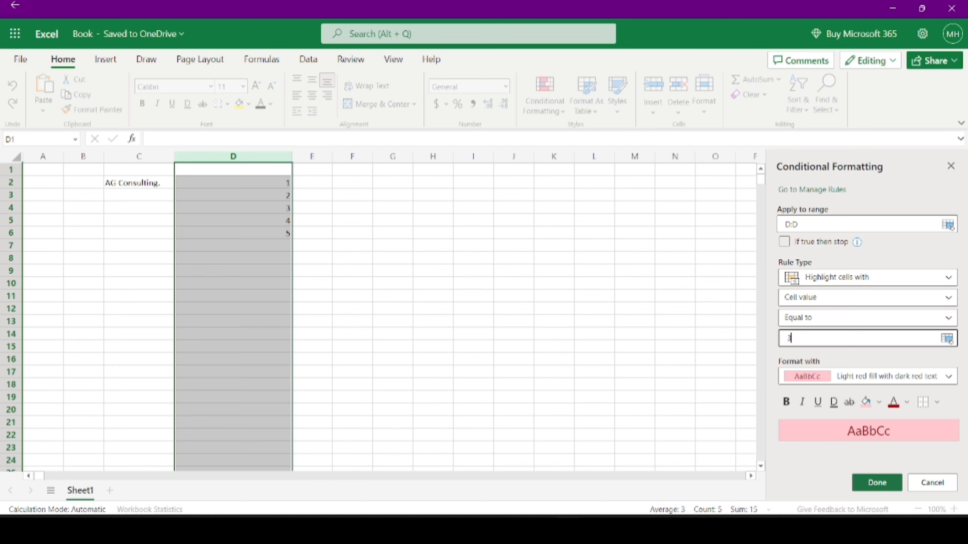
pyautogui.click(877, 483)
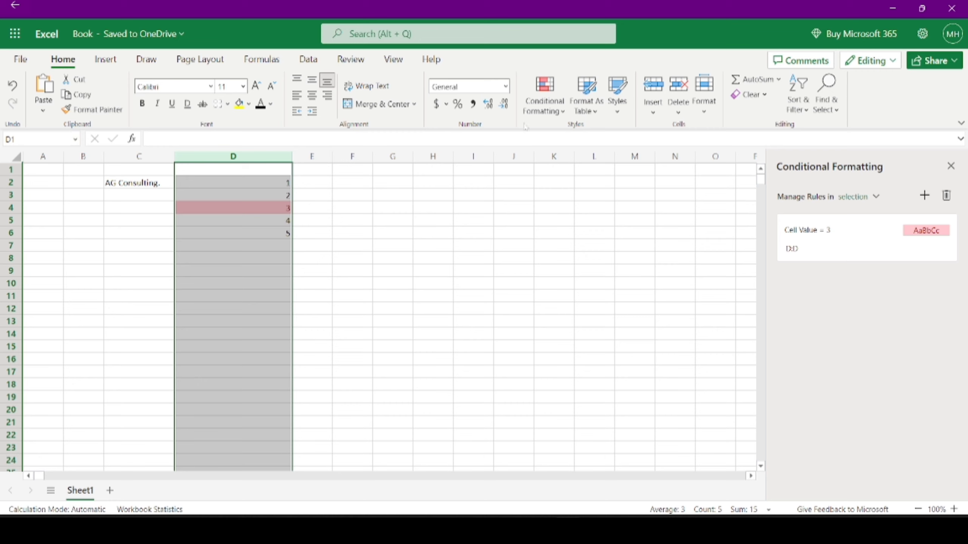
pyautogui.click(539, 118)
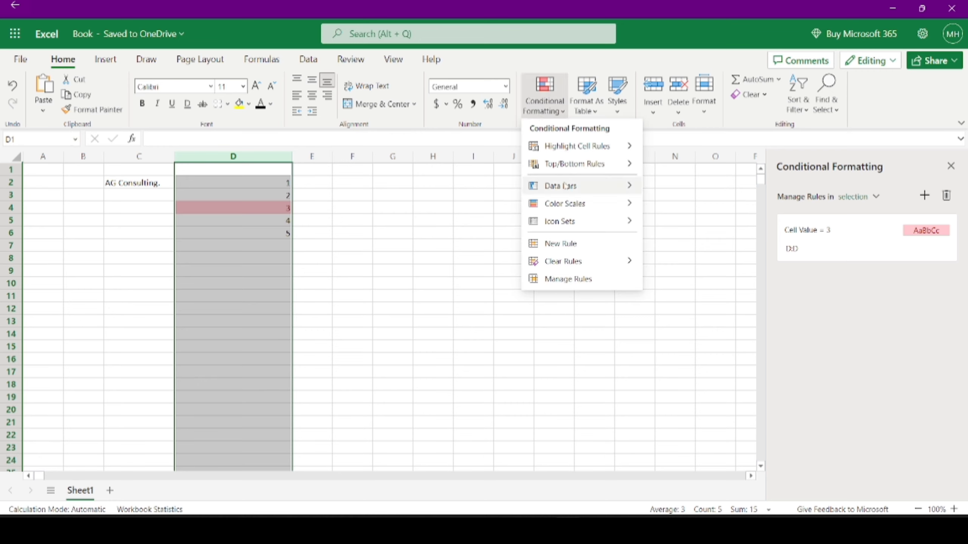
pyautogui.moveTo(633, 268)
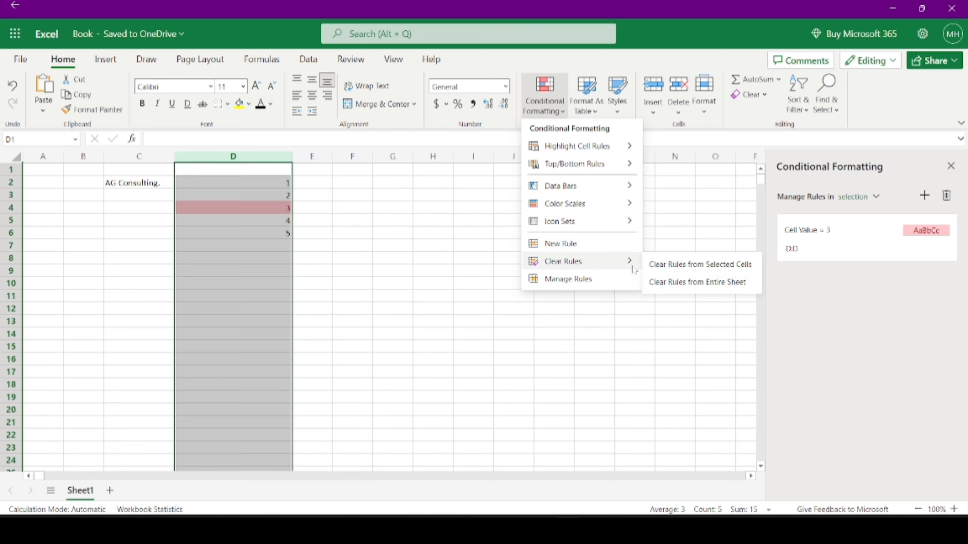
pyautogui.click(674, 276)
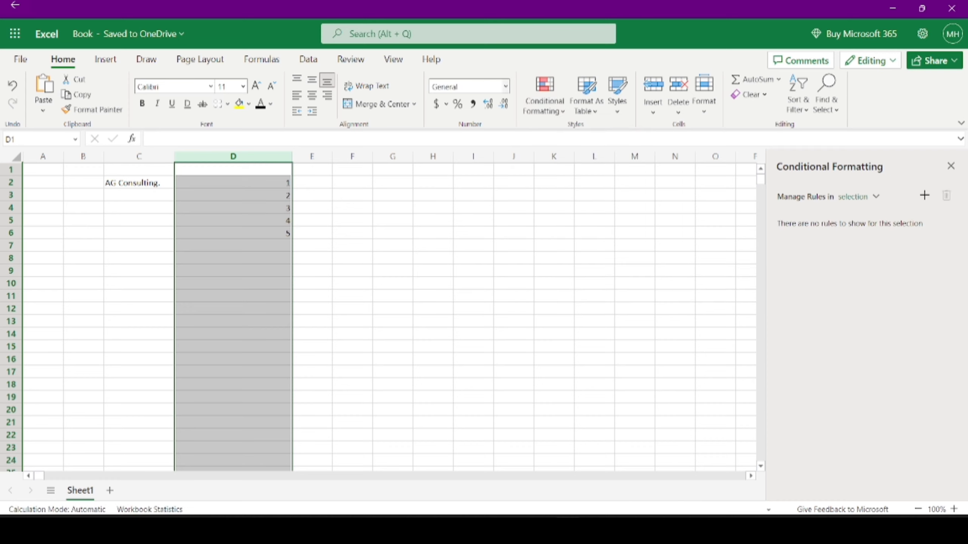
pyautogui.click(951, 166)
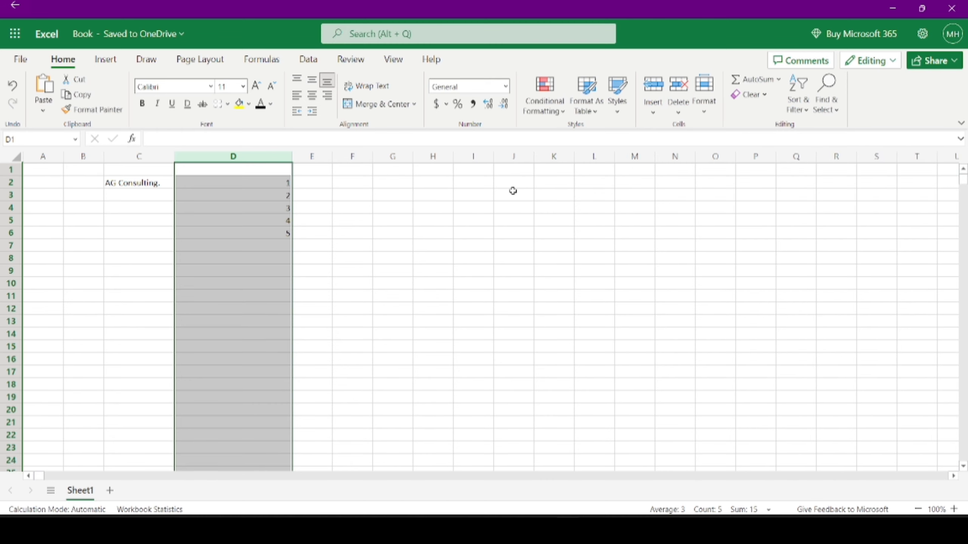
# - Format C2:D7 as a table with headers using a table style
pyautogui.click(599, 103)
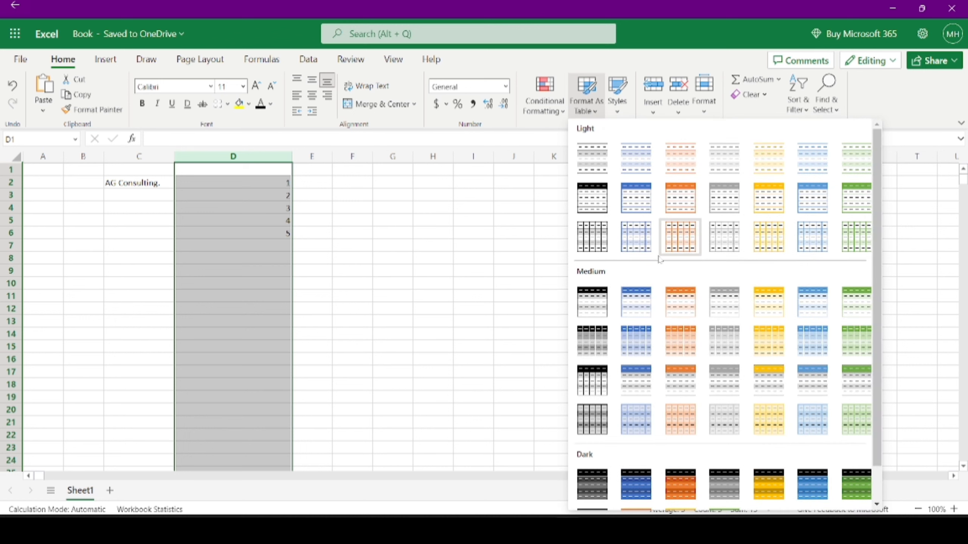
pyautogui.click(147, 184)
pyautogui.moveTo(146, 183); pyautogui.dragTo(275, 248)
pyautogui.click(596, 108)
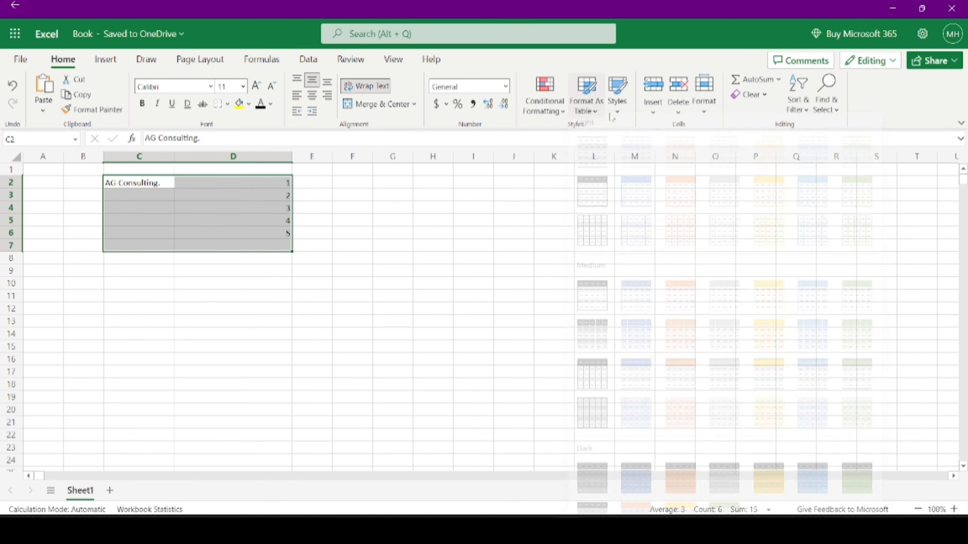
pyautogui.click(692, 202)
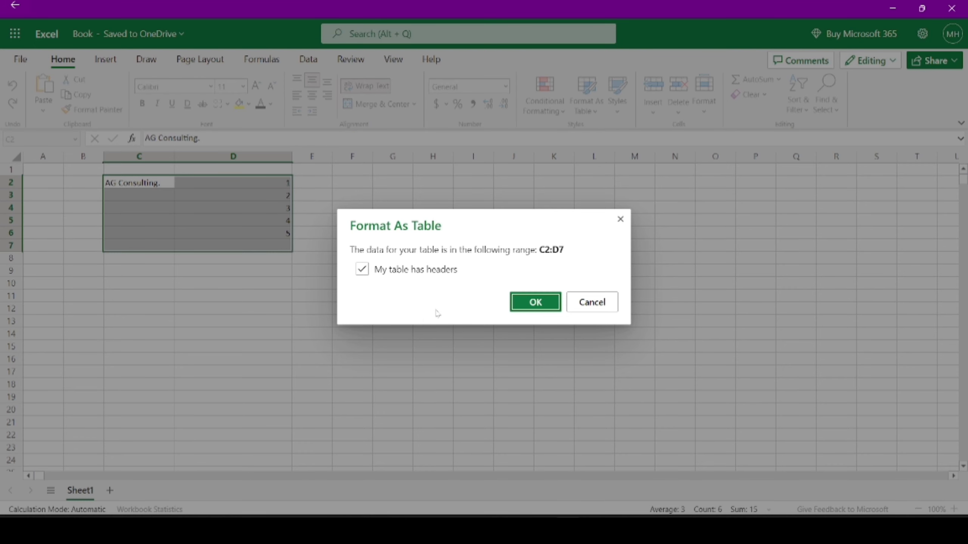
pyautogui.click(535, 302)
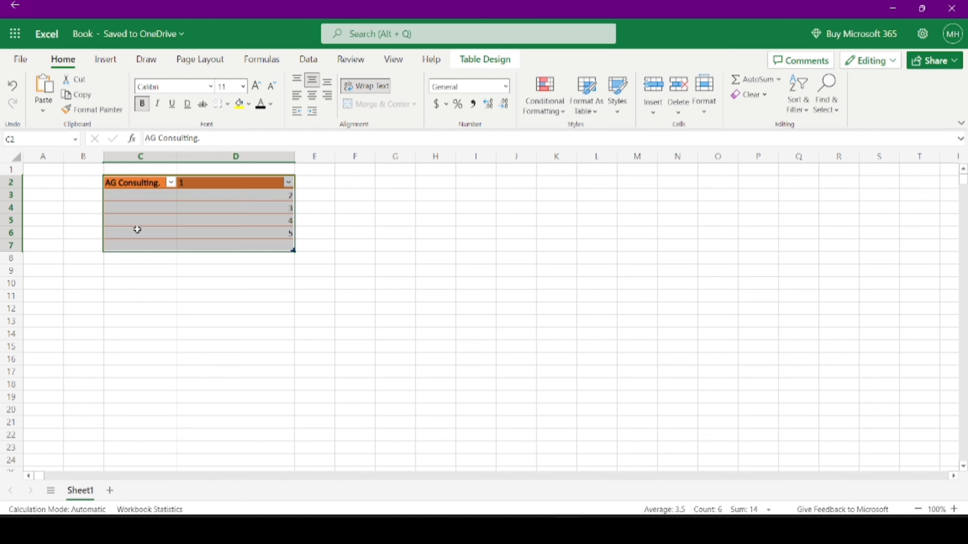
# - Convert the table back to a range, then reapply the first light table style to C2:D7
pyautogui.rightClick(212, 210)
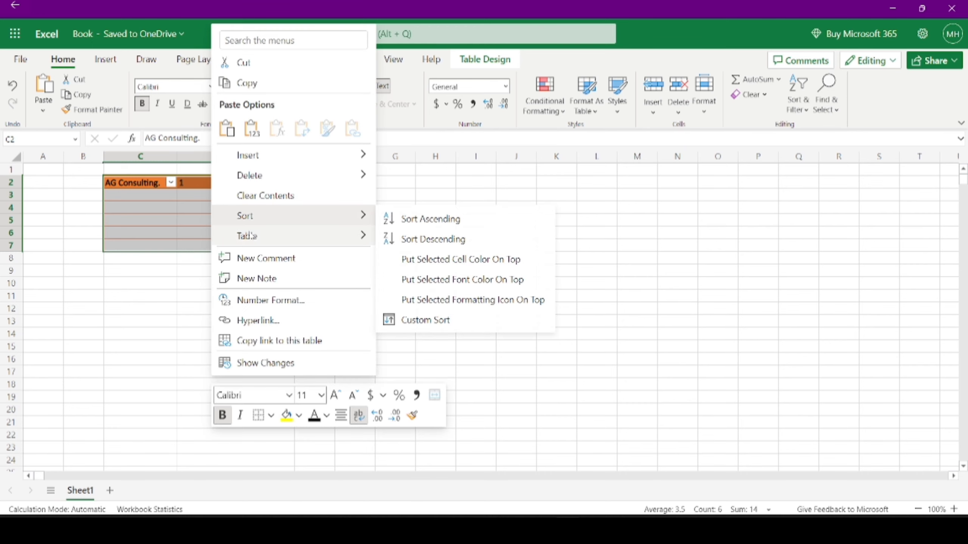
pyautogui.moveTo(248, 236)
pyautogui.click(427, 238)
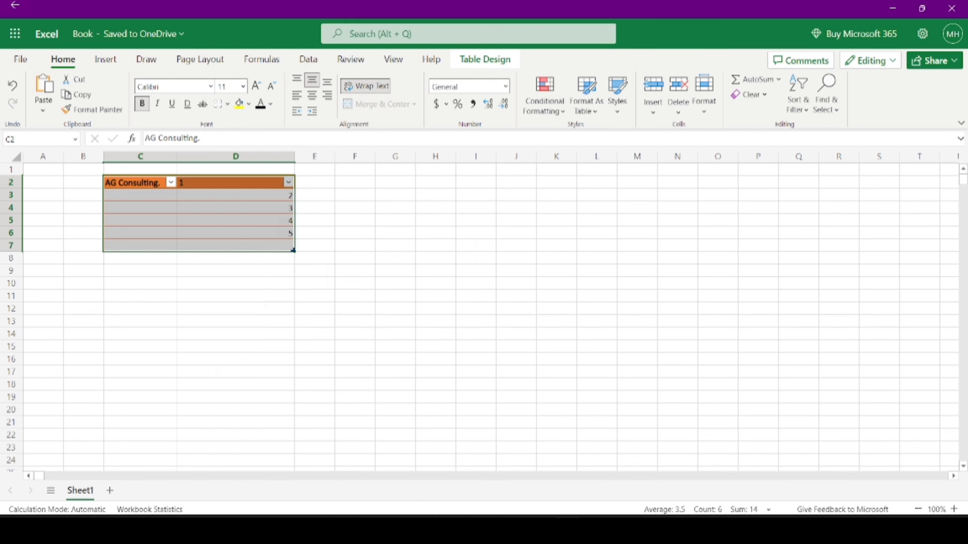
pyautogui.click(577, 108)
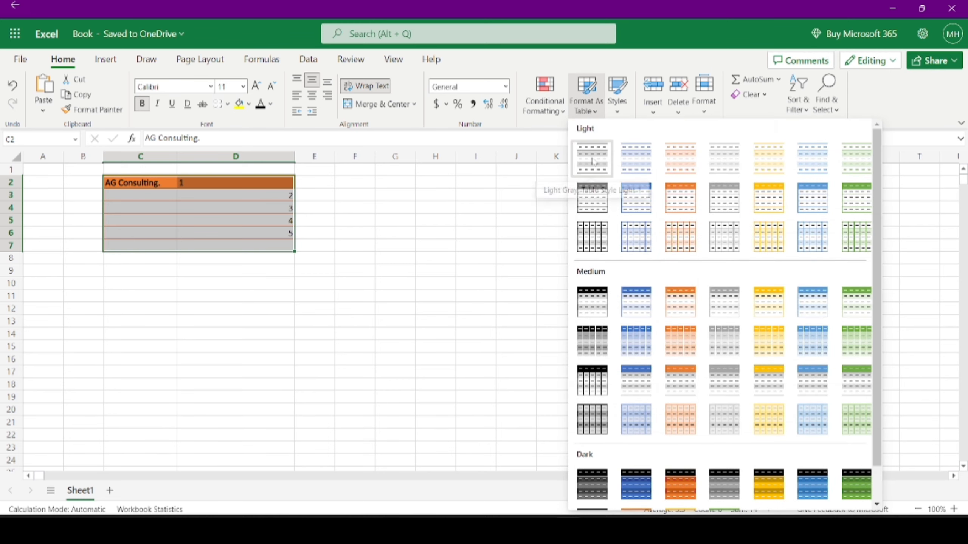
pyautogui.click(592, 161)
pyautogui.click(536, 300)
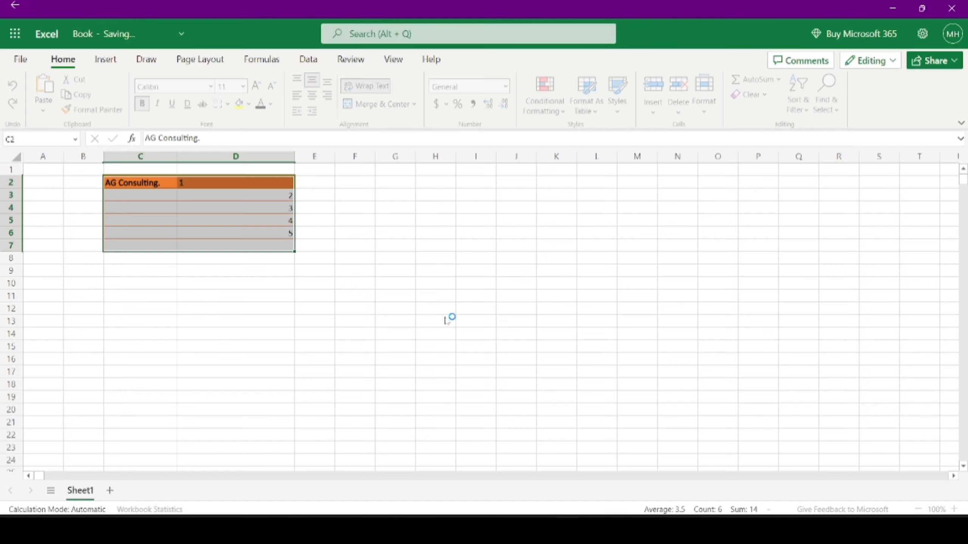
pyautogui.click(283, 233)
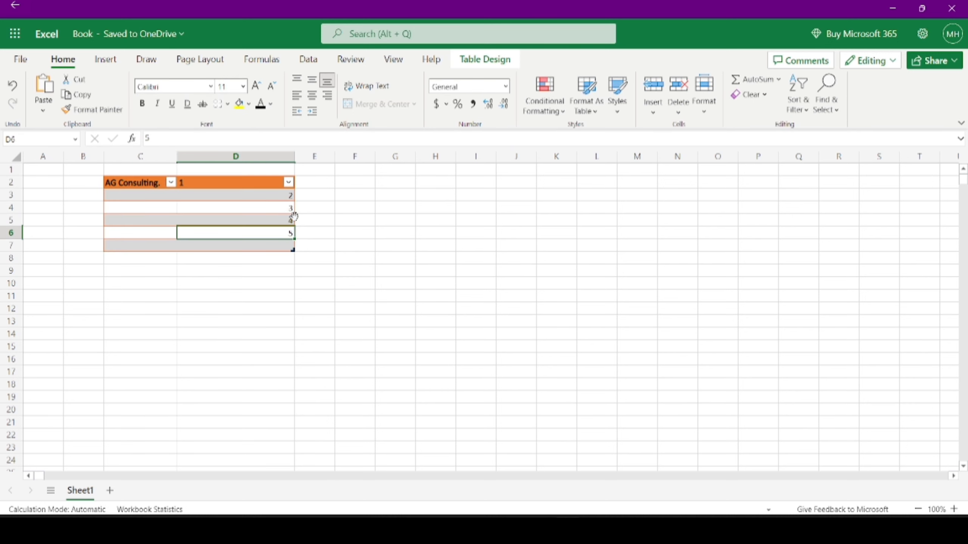
# - Apply the light orange 40% - Accent2 cell style to D6
pyautogui.click(618, 107)
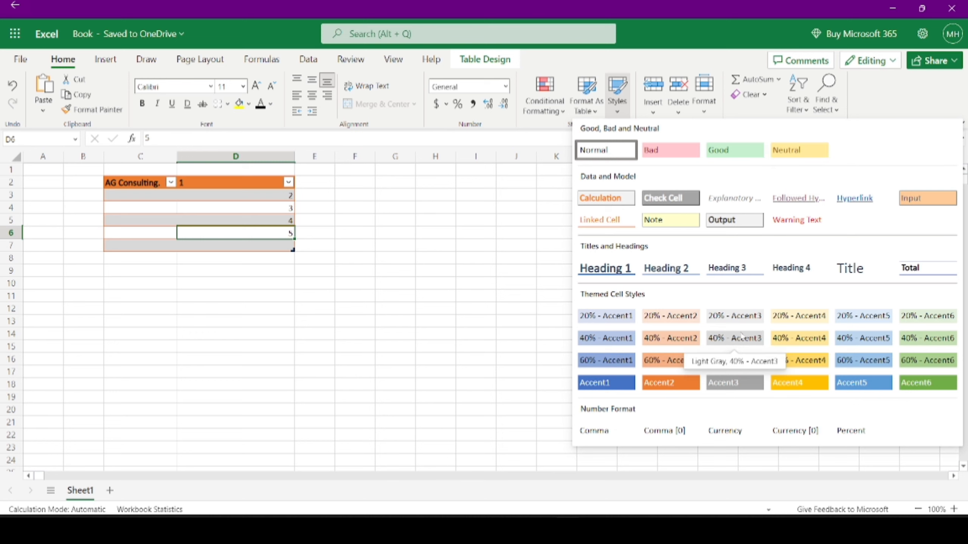
pyautogui.click(663, 338)
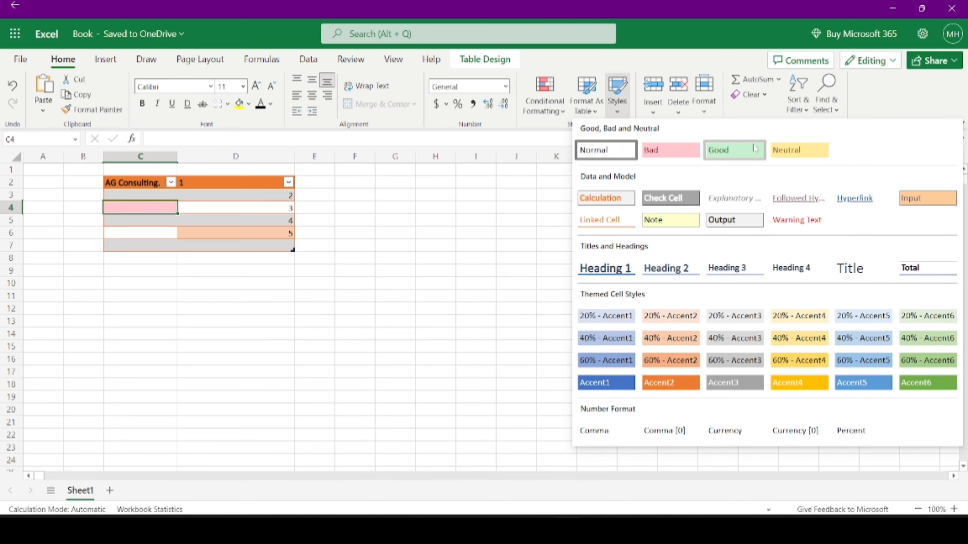
pyautogui.click(738, 150)
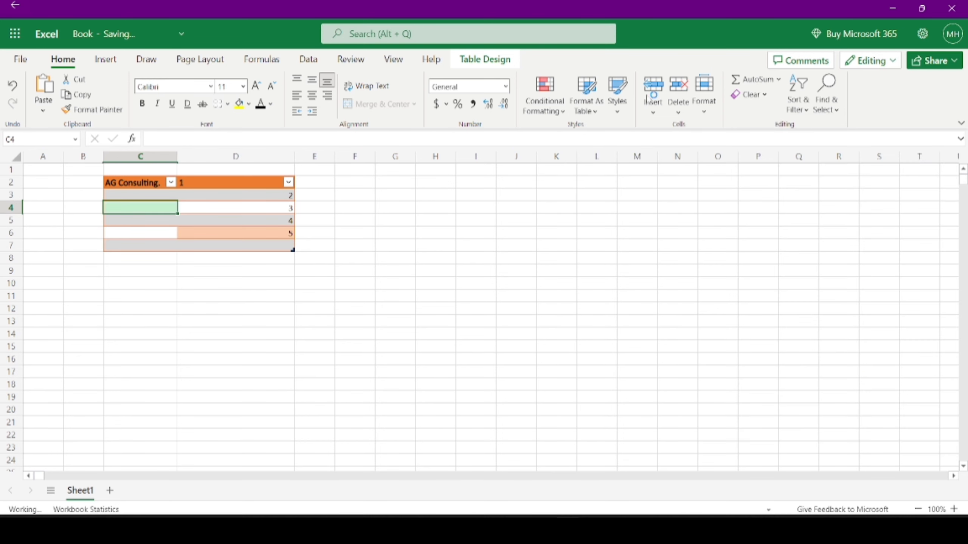
# - Give C4 the pale yellow 20% - Accent4 cell style
pyautogui.click(617, 95)
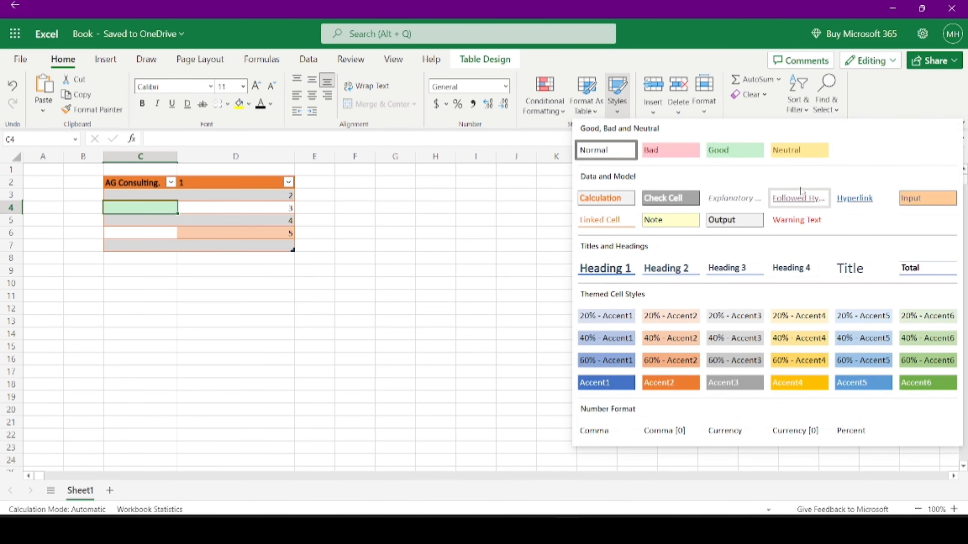
pyautogui.click(798, 324)
pyautogui.click(265, 220)
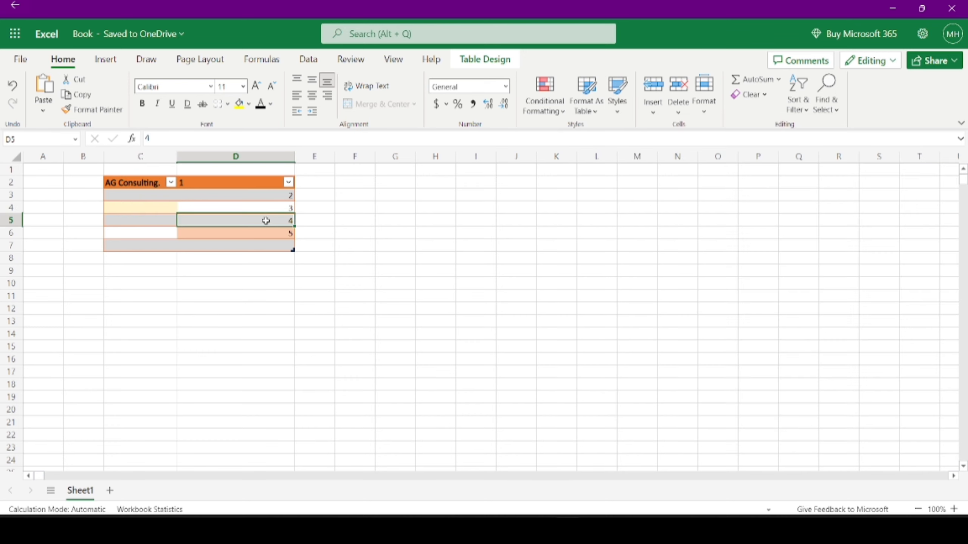
pyautogui.click(655, 110)
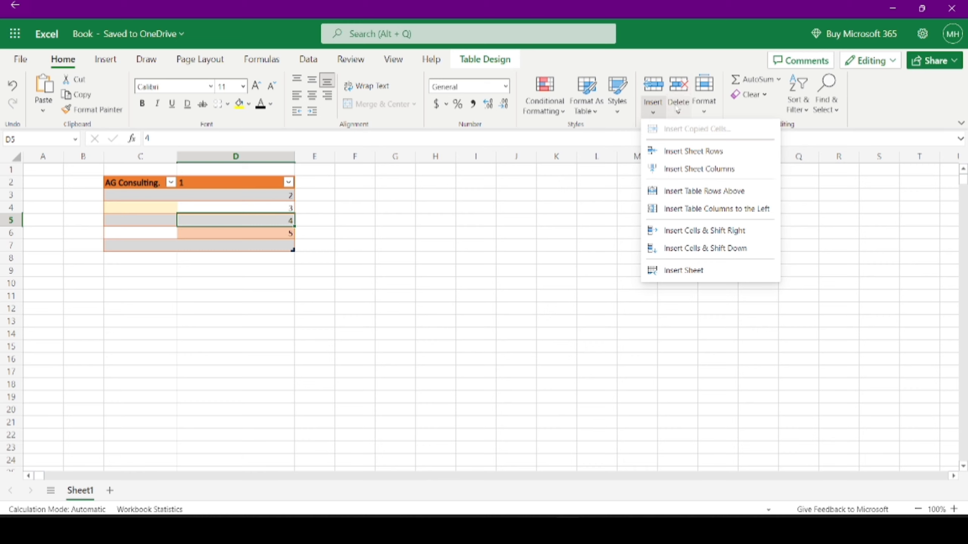
# - Select D8 below the orange table and AutoSum the column into it, giving 14
pyautogui.click(703, 112)
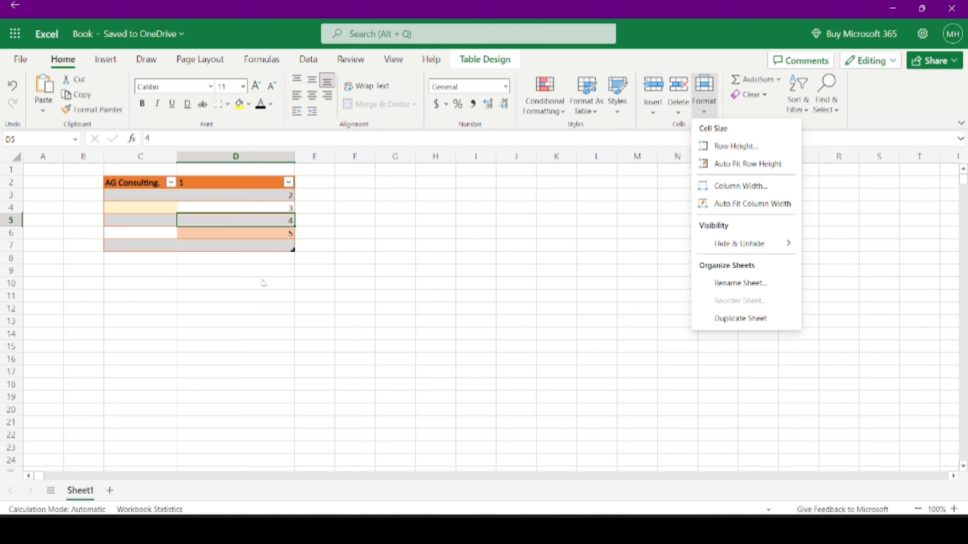
pyautogui.click(265, 255)
pyautogui.click(265, 255)
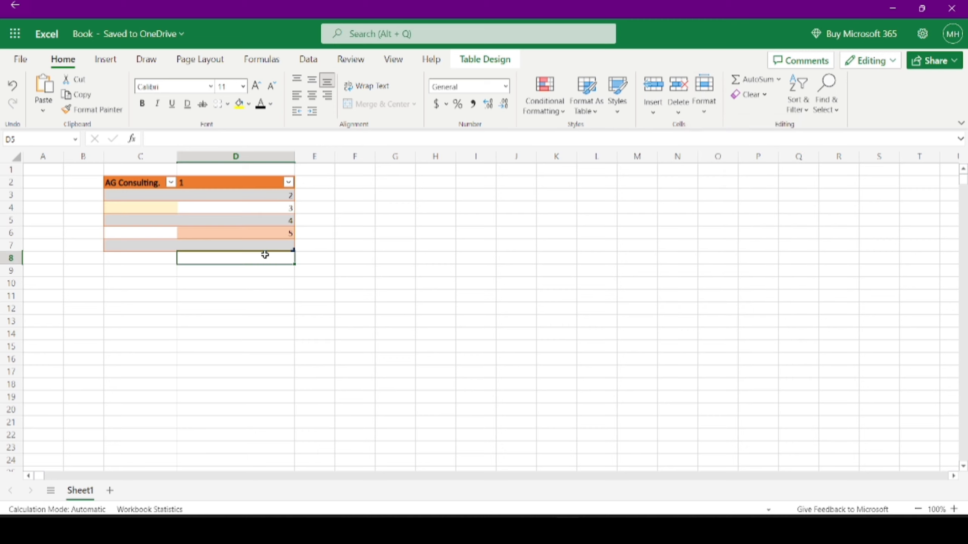
pyautogui.click(754, 79)
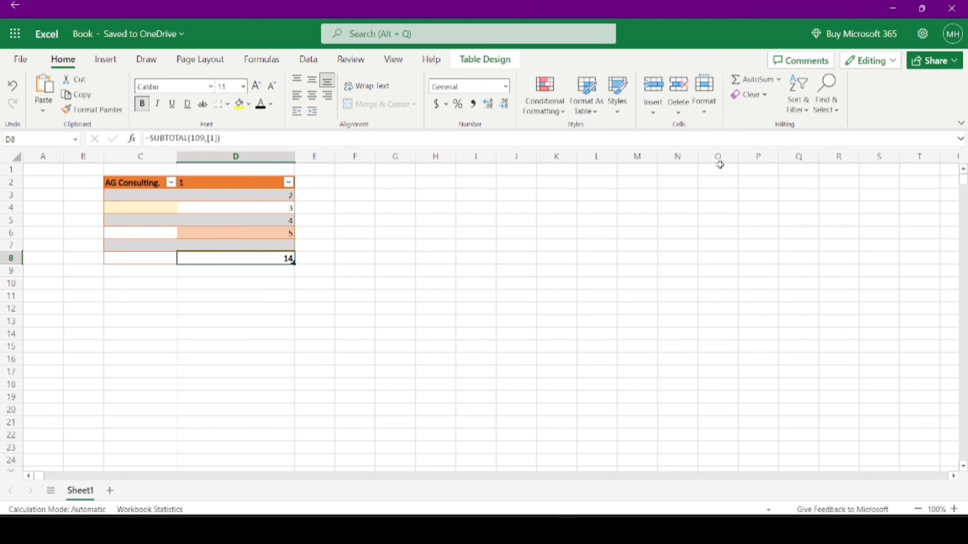
# - Browse the summary function, Sort & Filter and Find & Select lists without changing anything
pyautogui.click(779, 79)
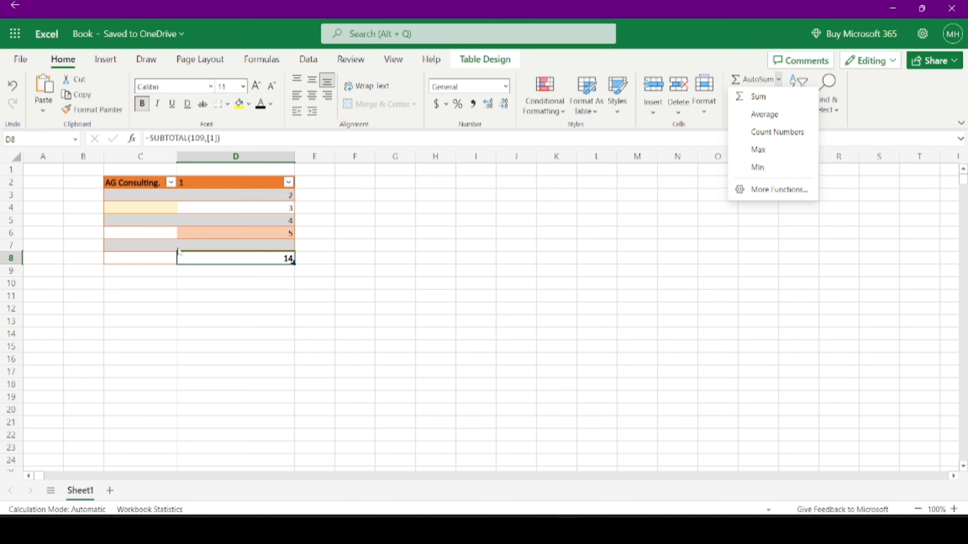
pyautogui.click(213, 225)
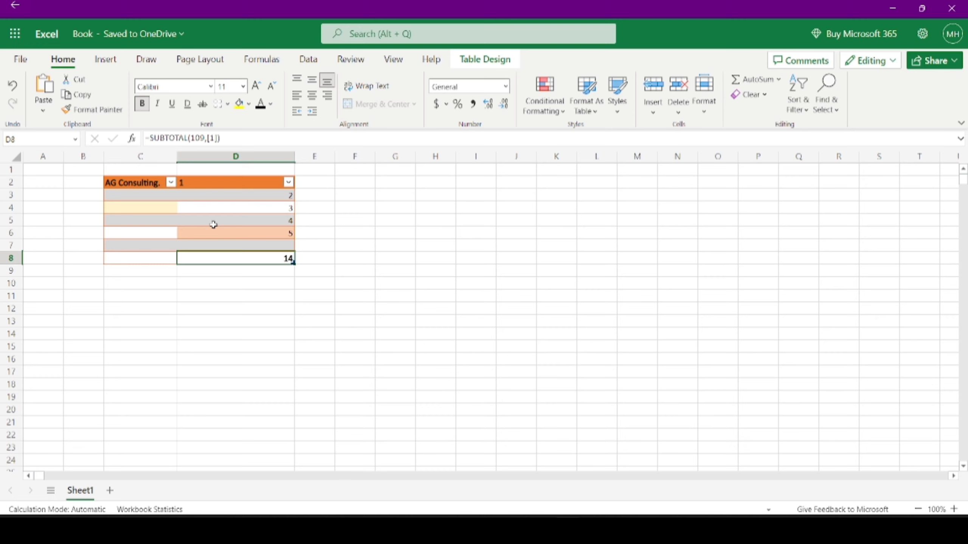
pyautogui.click(806, 102)
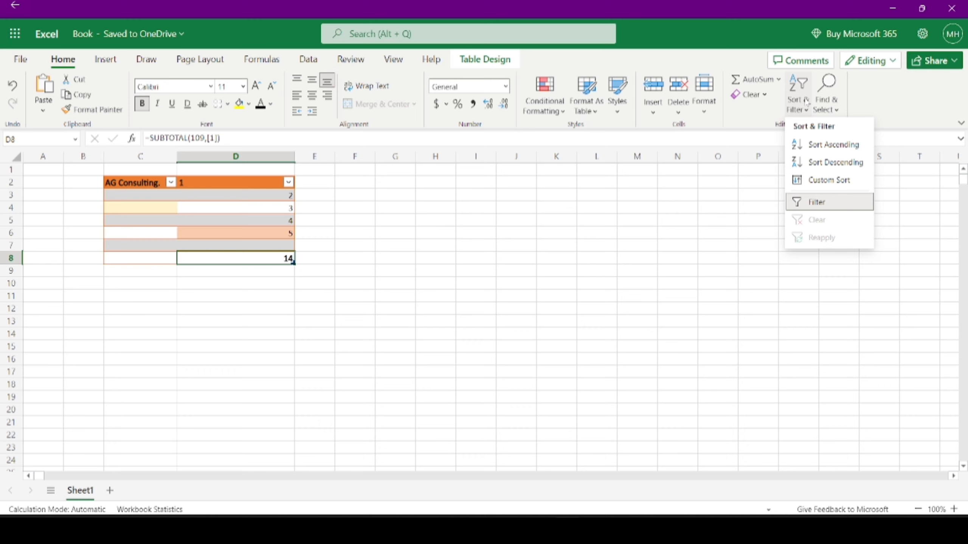
pyautogui.click(834, 108)
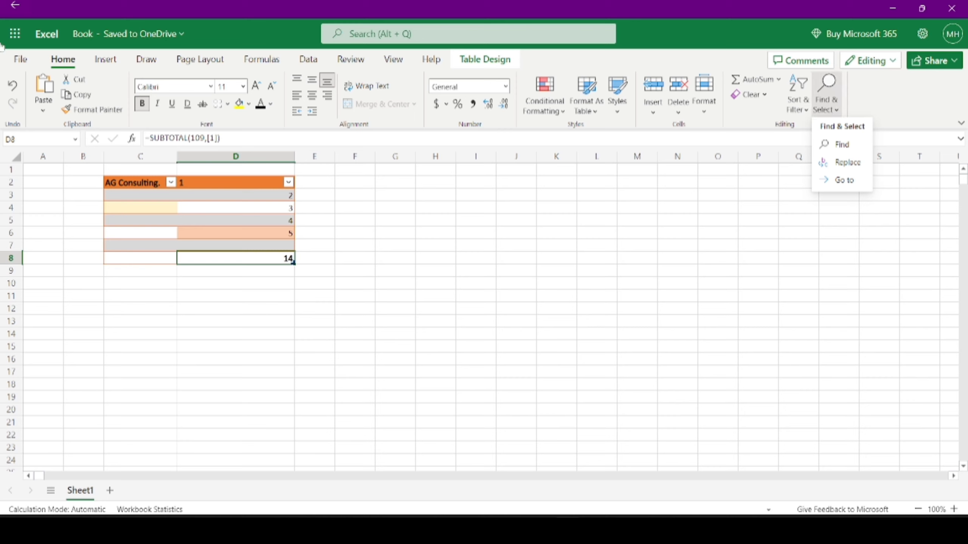
pyautogui.click(101, 58)
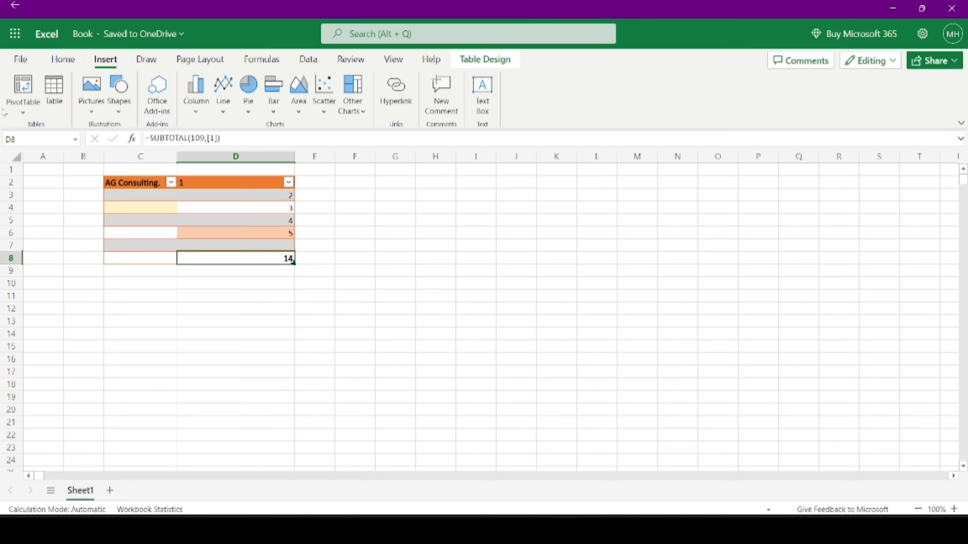
# - Look through the PivotTable, Pictures and Shapes menus, then insert a Sunburst chart below the blue table
pyautogui.click(23, 111)
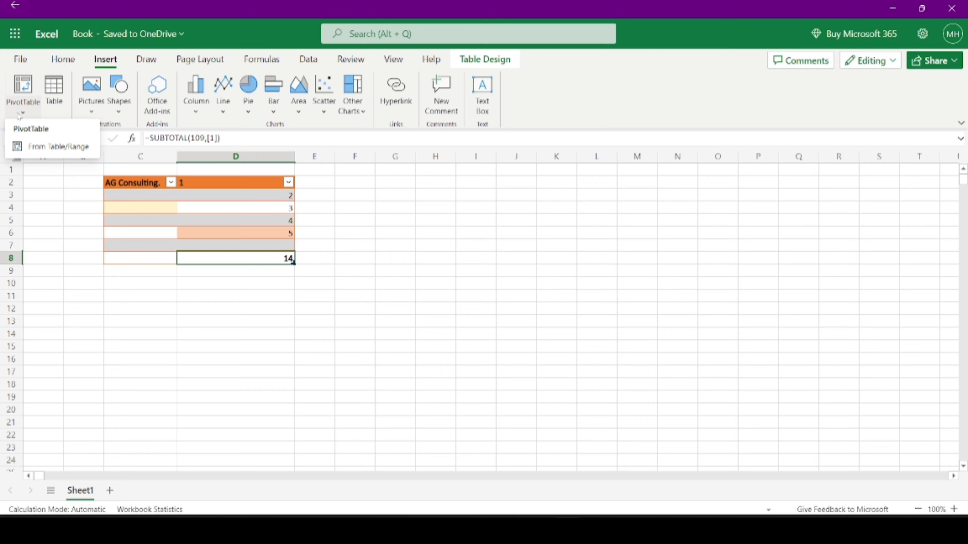
pyautogui.click(119, 194)
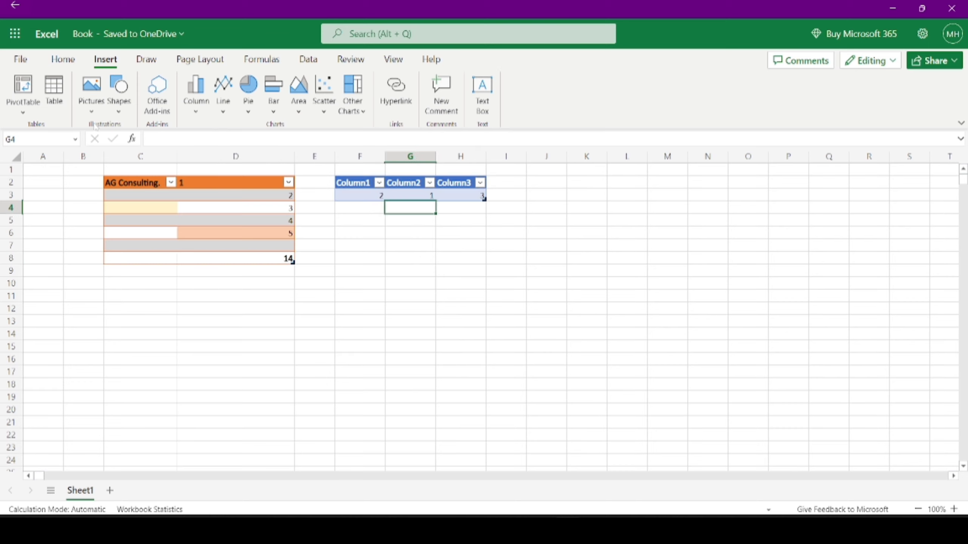
pyautogui.click(102, 106)
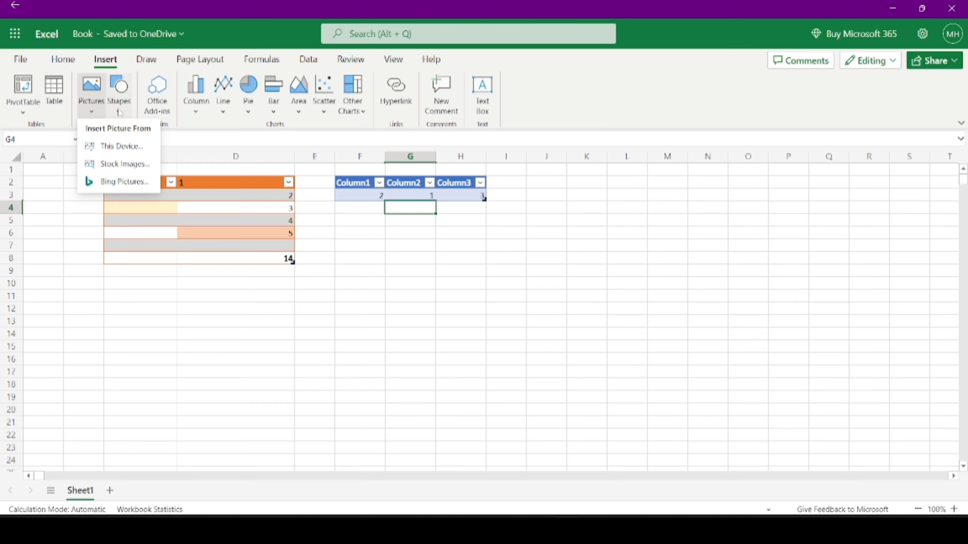
pyautogui.click(119, 95)
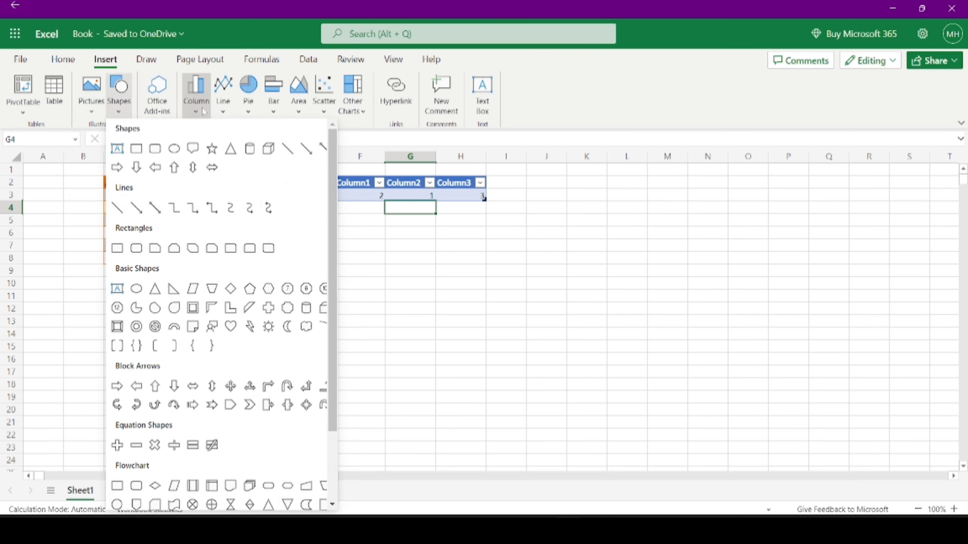
pyautogui.click(196, 93)
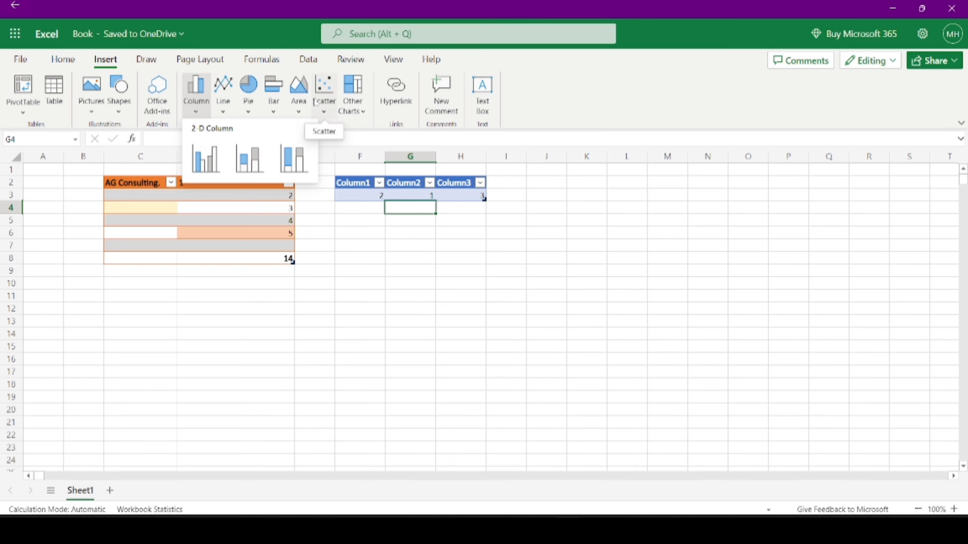
pyautogui.click(362, 116)
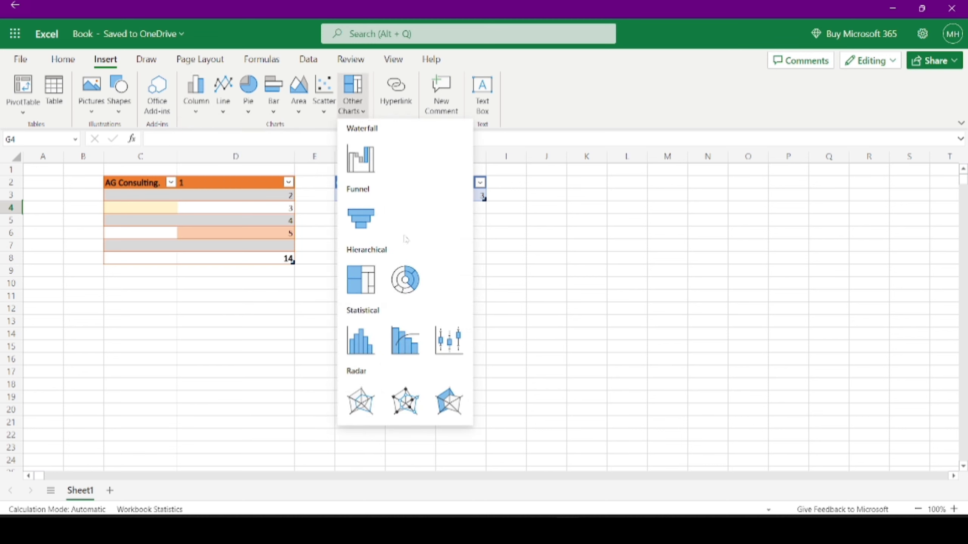
pyautogui.click(415, 291)
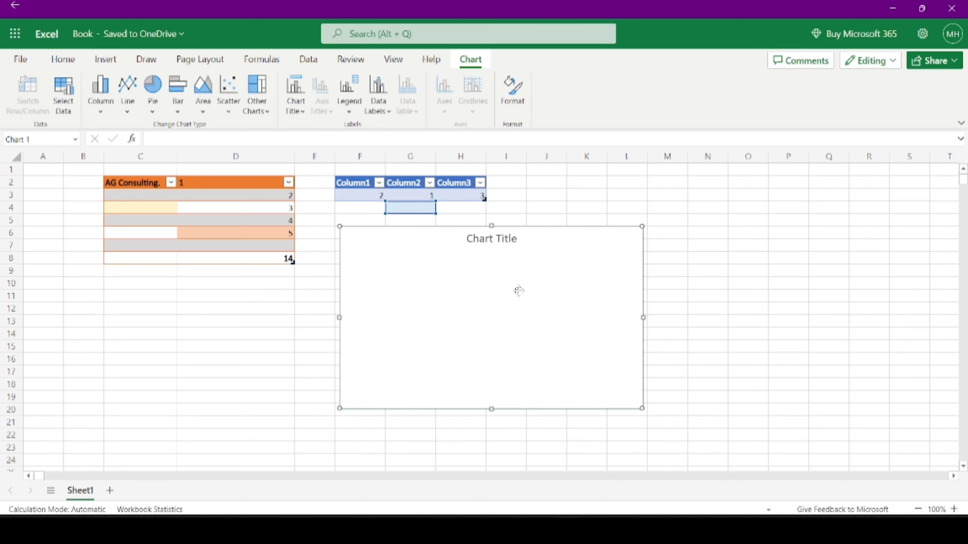
# - Delete the empty chart, then add a text box and cut it off the sheet
pyautogui.press('Delete')
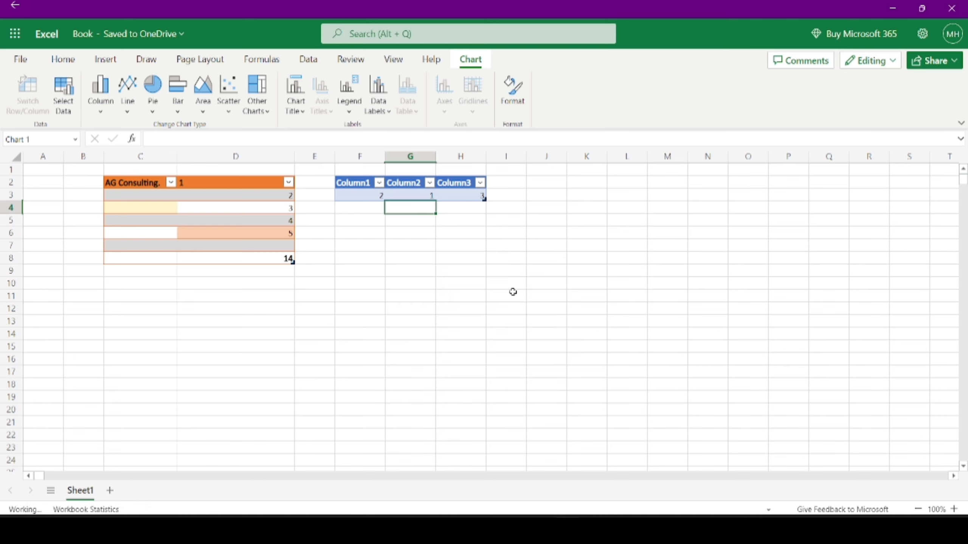
pyautogui.click(102, 58)
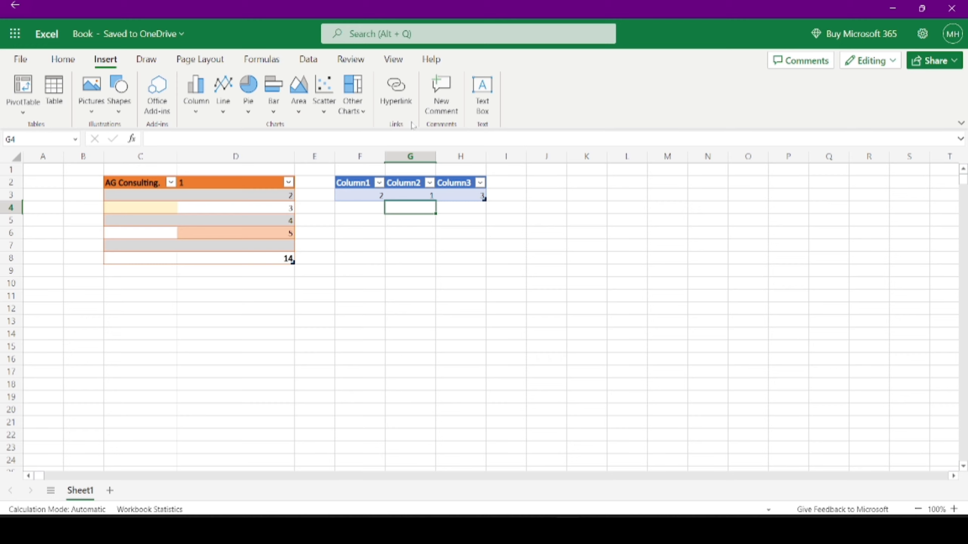
pyautogui.click(482, 91)
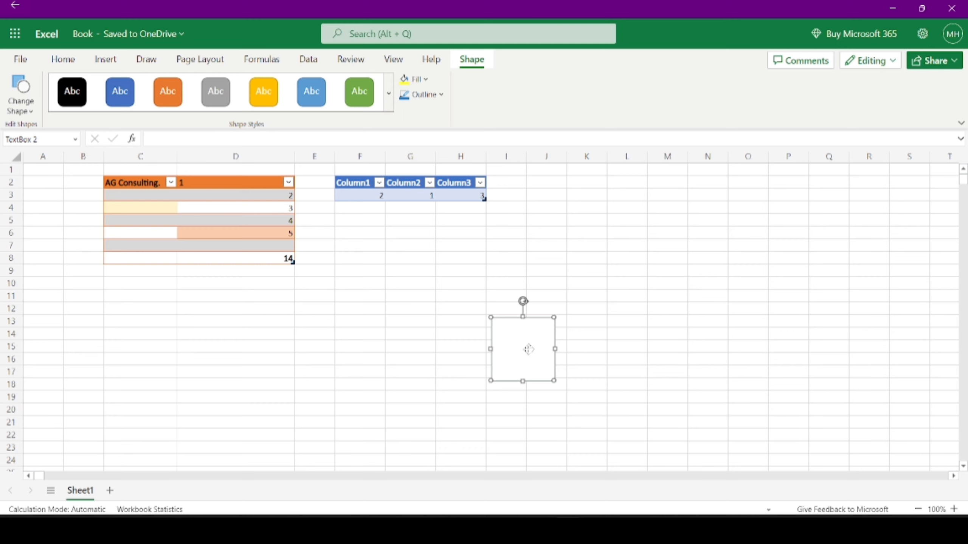
pyautogui.rightClick(526, 347)
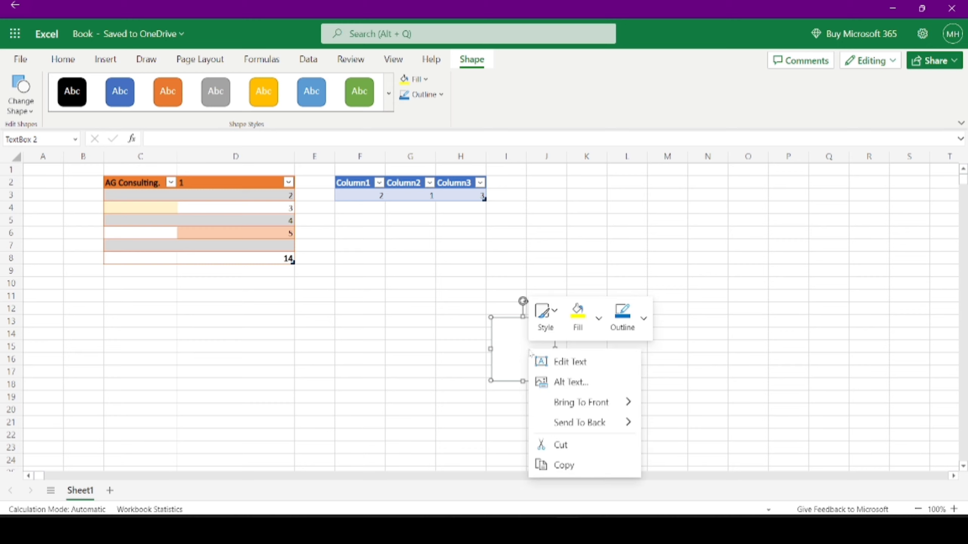
pyautogui.click(576, 450)
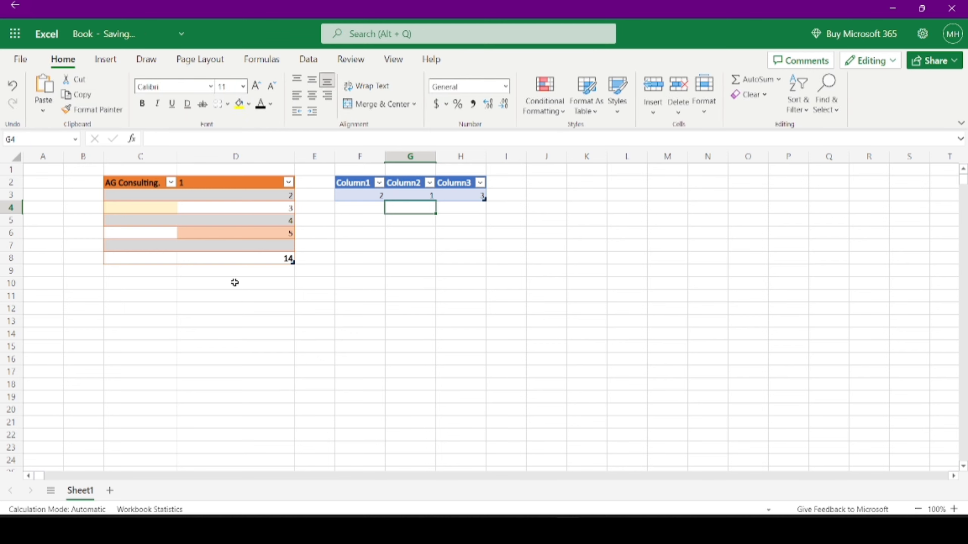
pyautogui.click(120, 66)
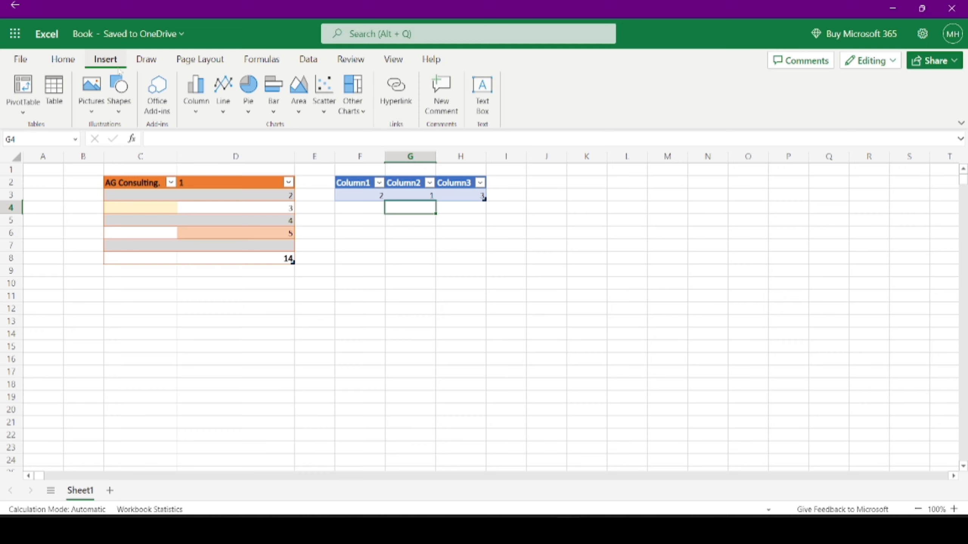
# - With the drawing tools, add two red ink dots in D4 and circle column D's values in red
pyautogui.click(146, 59)
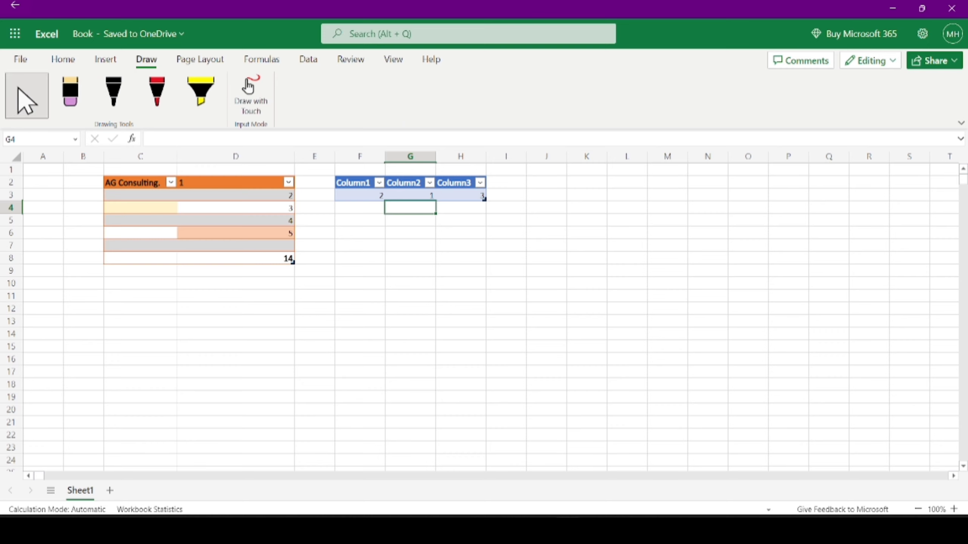
pyautogui.moveTo(394, 256); pyautogui.dragTo(498, 347)
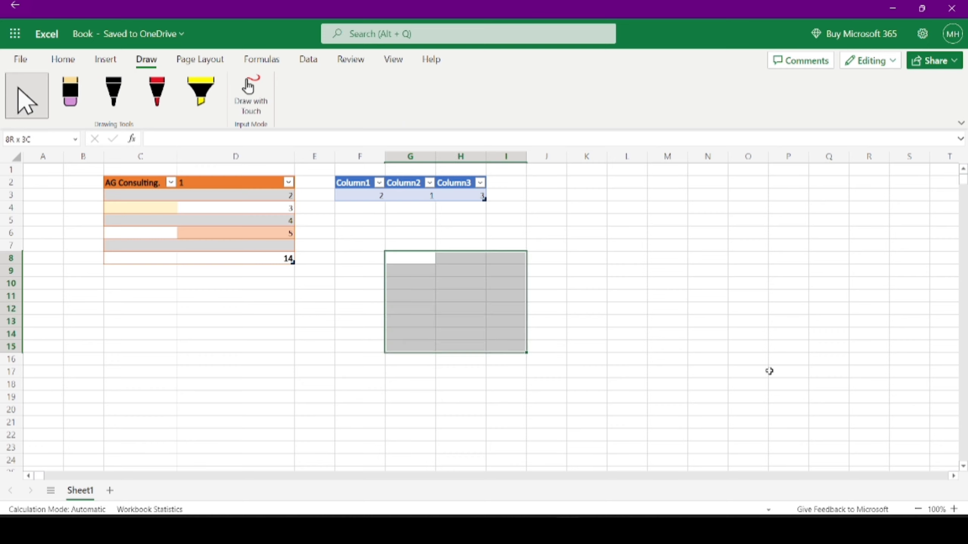
pyautogui.click(817, 372)
pyautogui.click(77, 92)
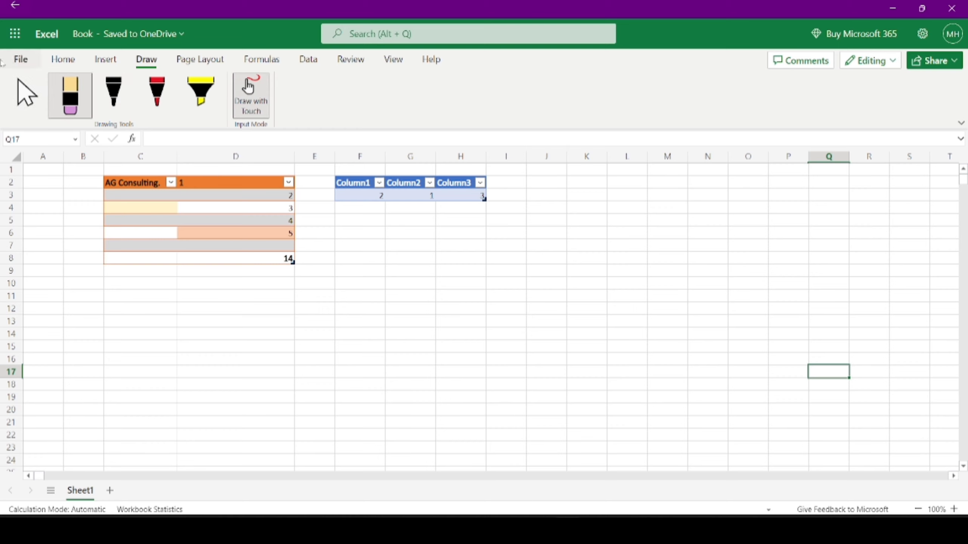
pyautogui.click(157, 93)
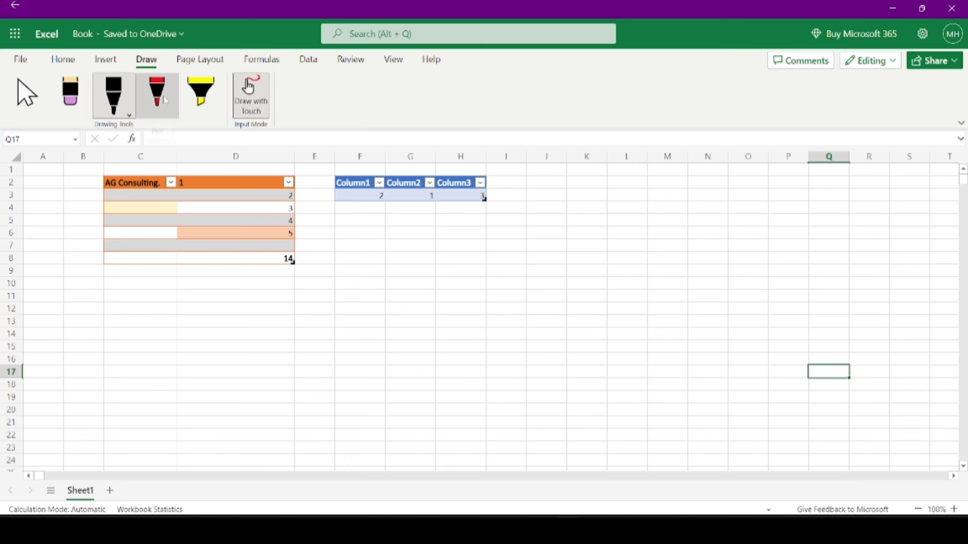
pyautogui.click(202, 213)
pyautogui.click(234, 217)
pyautogui.moveTo(271, 229)
pyautogui.mouseDown()
pyautogui.moveTo(229, 231)
pyautogui.moveTo(212, 186)
pyautogui.moveTo(230, 240)
pyautogui.moveTo(183, 259)
pyautogui.mouseUp()
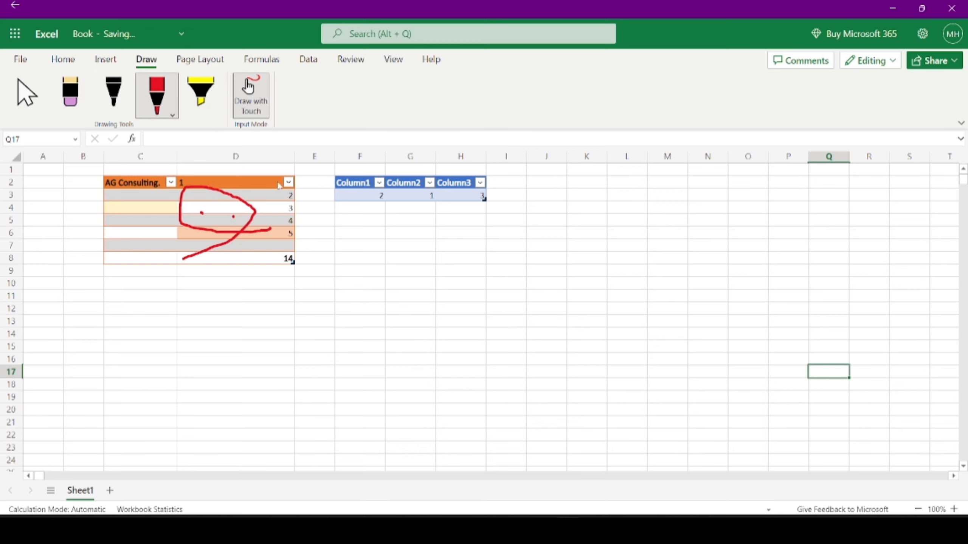
# - Circle the orange table's total in yellow highlighter, then add a yellow stroke to D10 and a dot near D11
pyautogui.click(201, 93)
pyautogui.moveTo(283, 173)
pyautogui.mouseDown()
pyautogui.moveTo(248, 313)
pyautogui.moveTo(233, 164)
pyautogui.mouseUp()
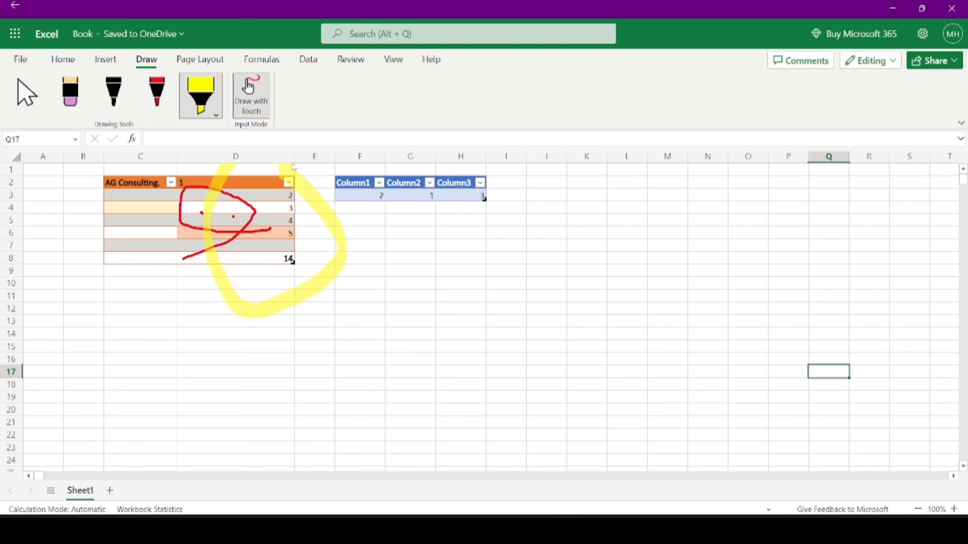
pyautogui.moveTo(337, 179); pyautogui.dragTo(457, 220)
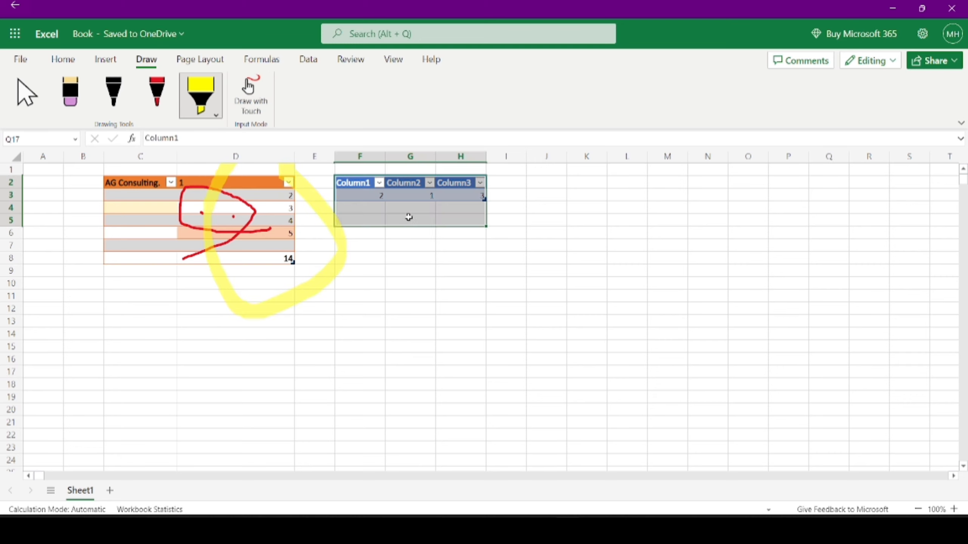
pyautogui.click(426, 269)
pyautogui.moveTo(312, 196); pyautogui.dragTo(413, 259)
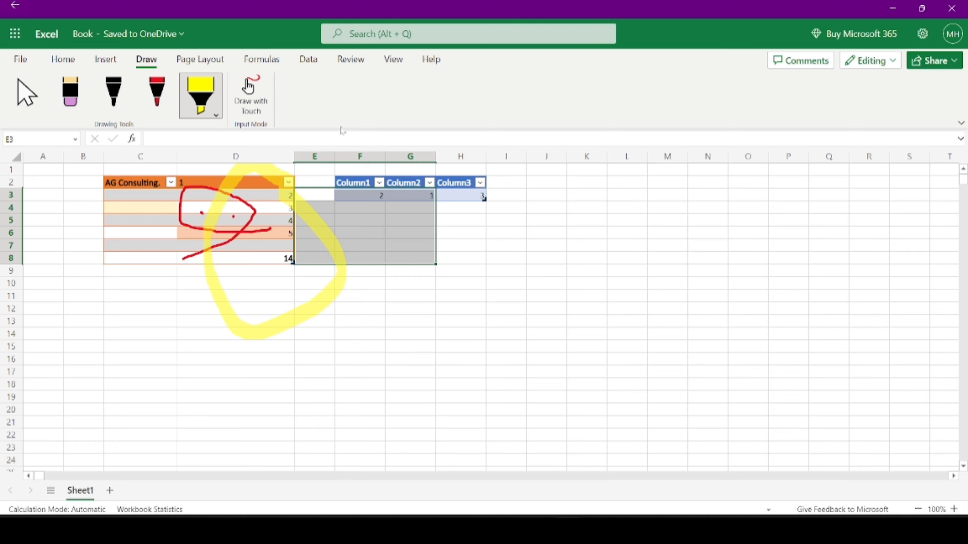
pyautogui.click(248, 86)
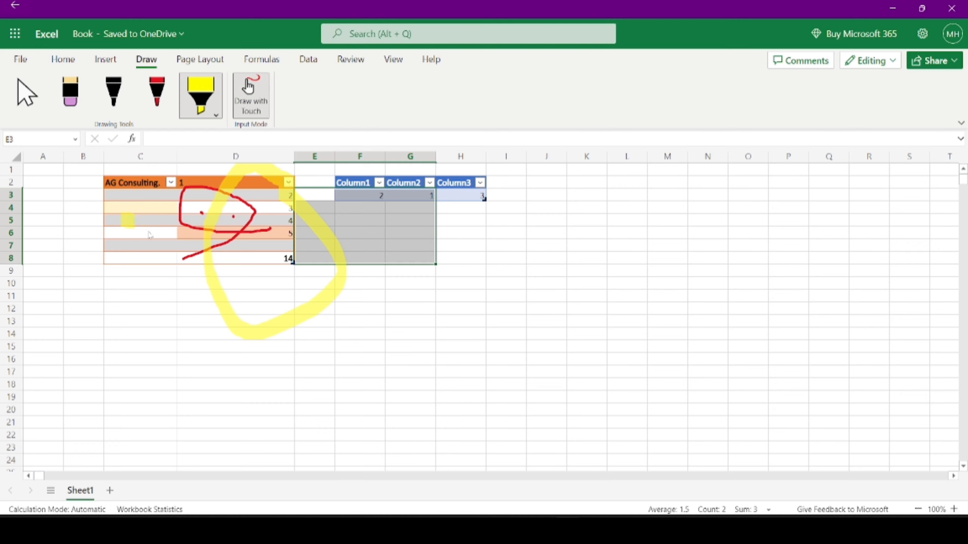
pyautogui.moveTo(122, 218); pyautogui.dragTo(232, 284)
pyautogui.click(267, 296)
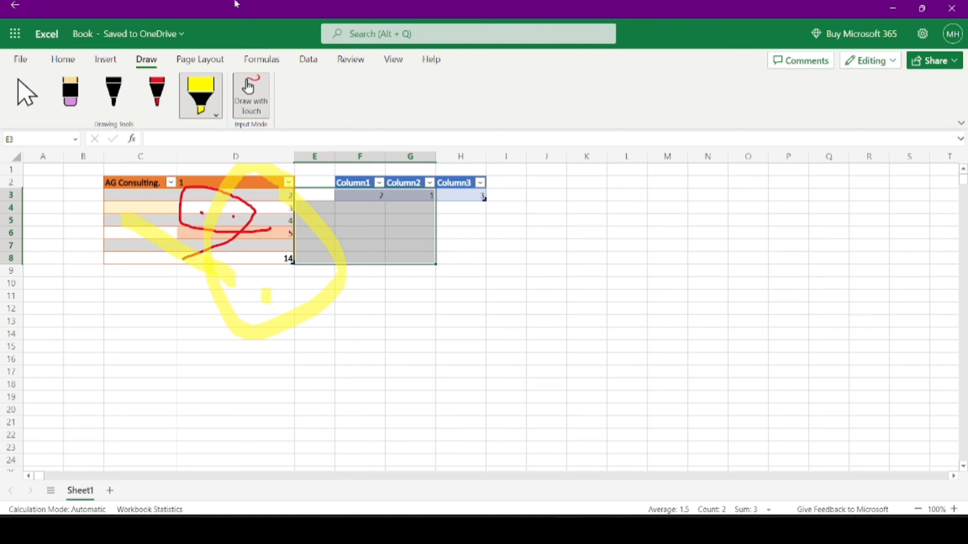
pyautogui.click(181, 65)
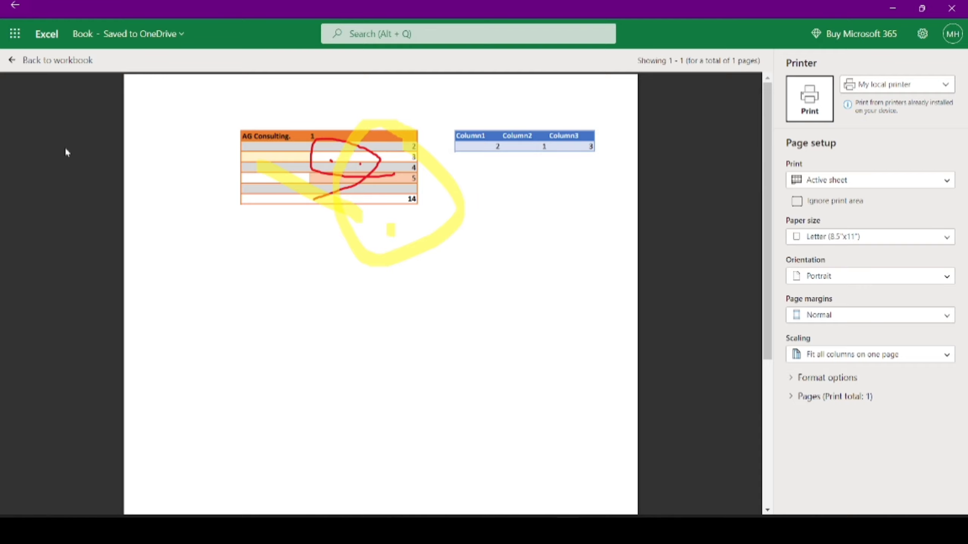
# - Leave the print preview for Sheet1 and bring up the Formulas commands
pyautogui.click(12, 60)
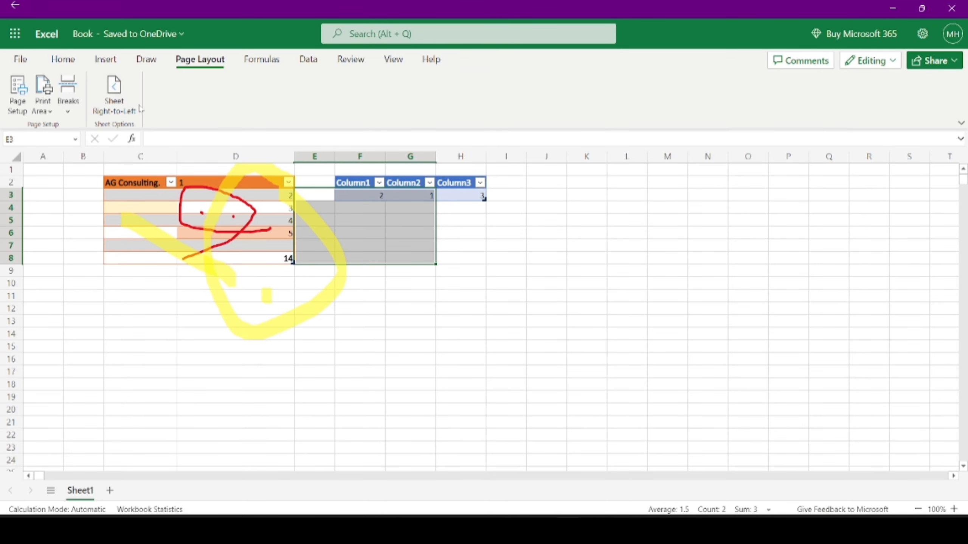
pyautogui.click(266, 58)
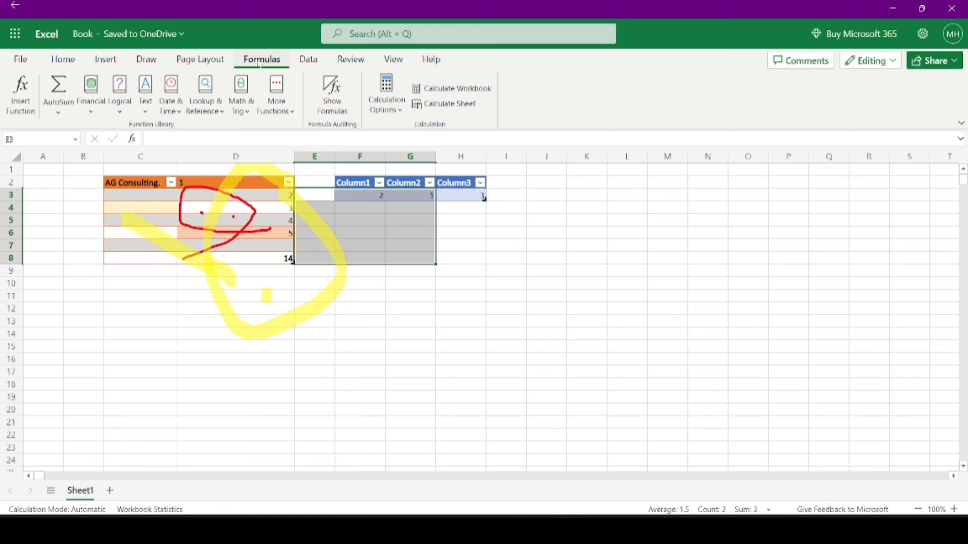
pyautogui.click(24, 102)
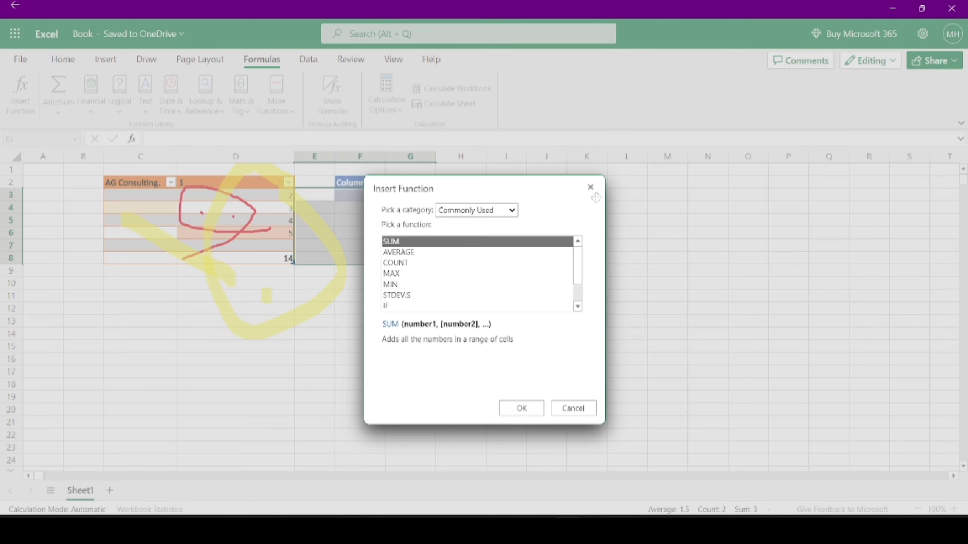
pyautogui.click(589, 187)
pyautogui.click(63, 113)
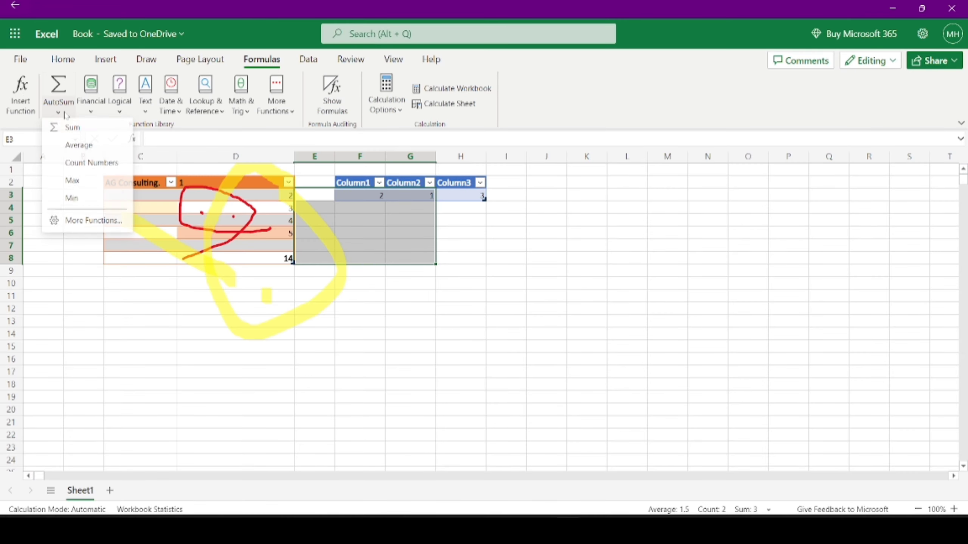
pyautogui.click(91, 101)
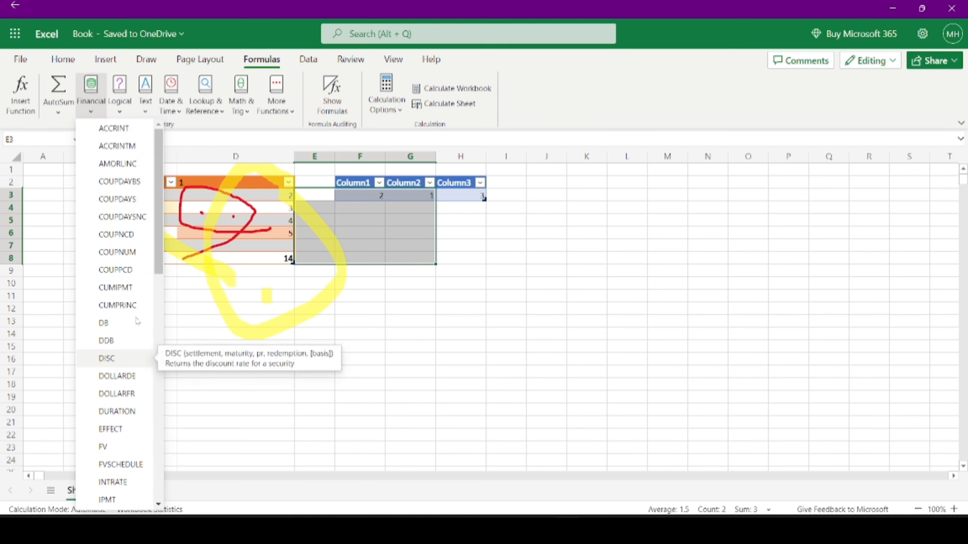
pyautogui.click(119, 100)
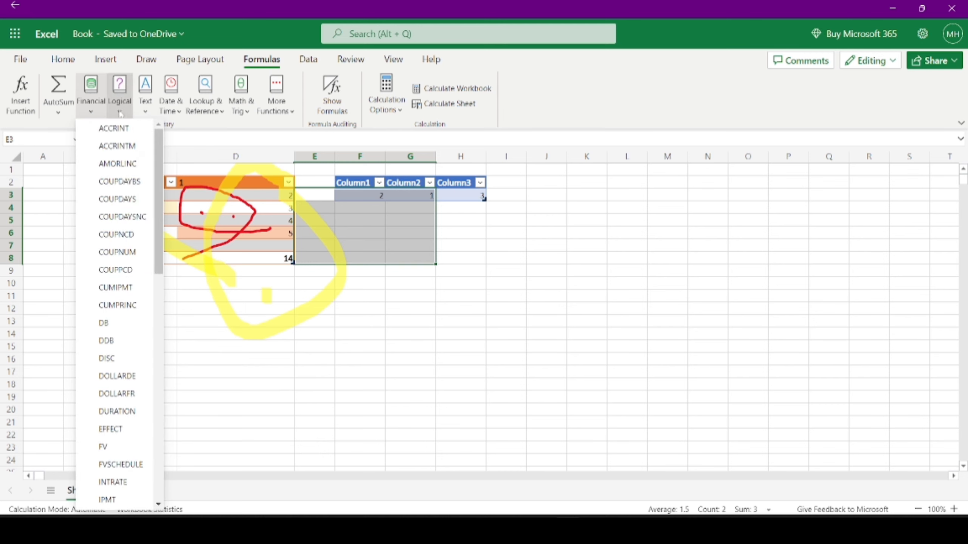
pyautogui.click(145, 101)
pyautogui.click(171, 107)
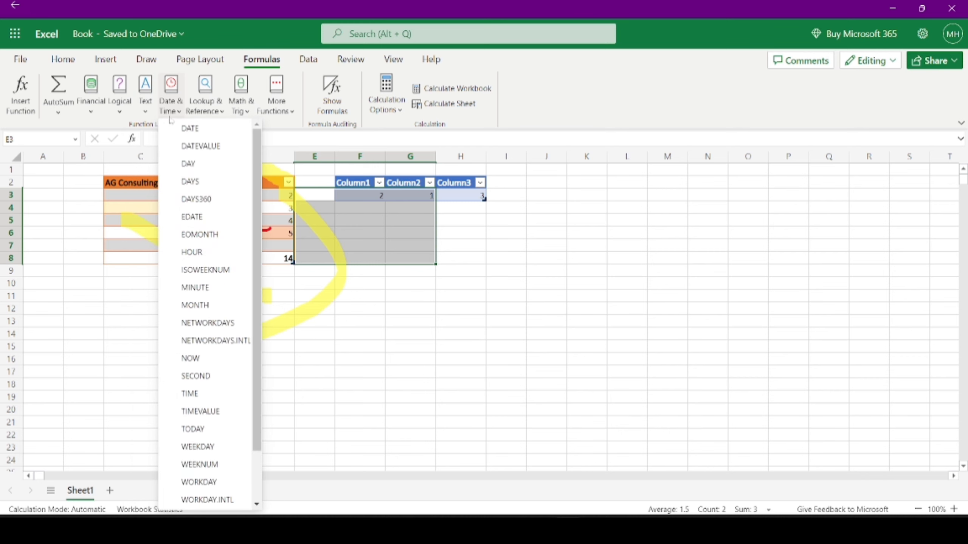
pyautogui.click(200, 115)
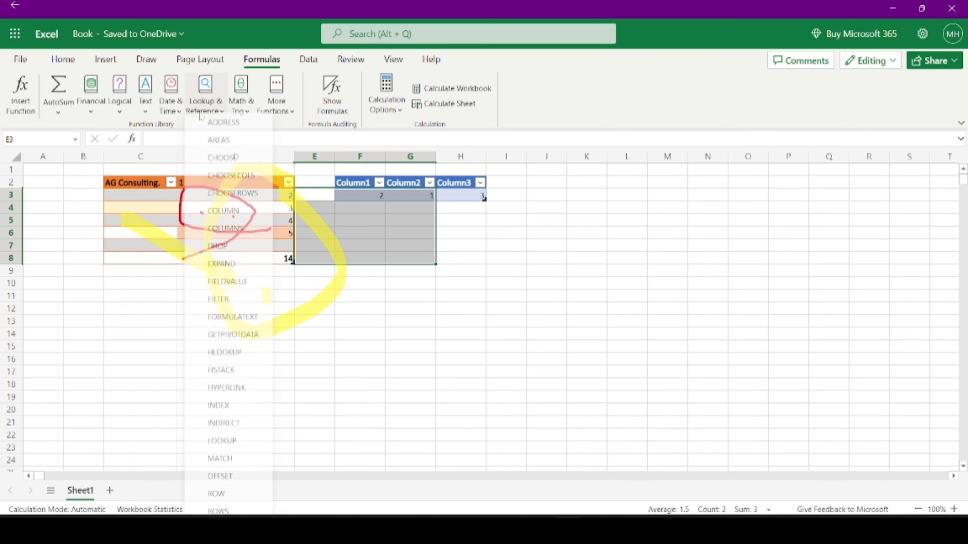
pyautogui.click(236, 116)
pyautogui.click(236, 117)
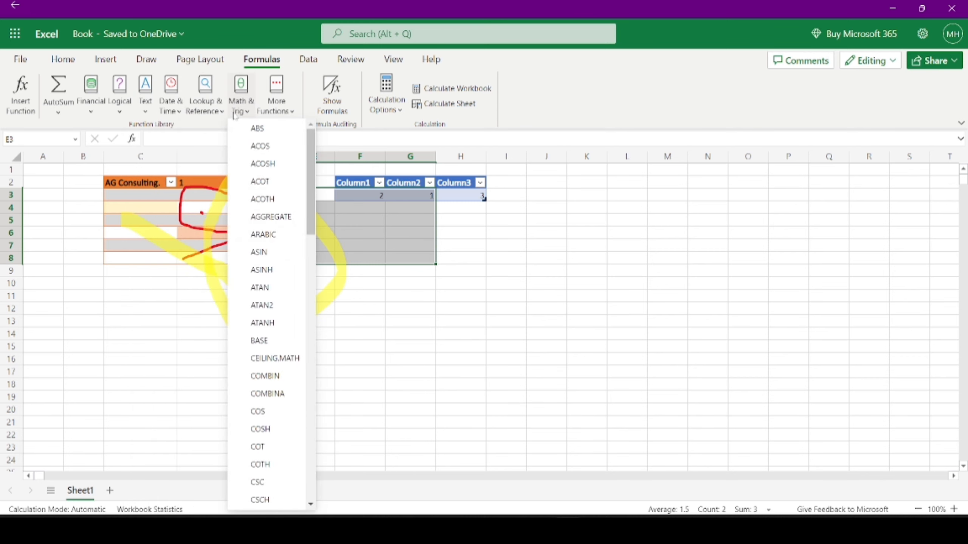
pyautogui.click(290, 112)
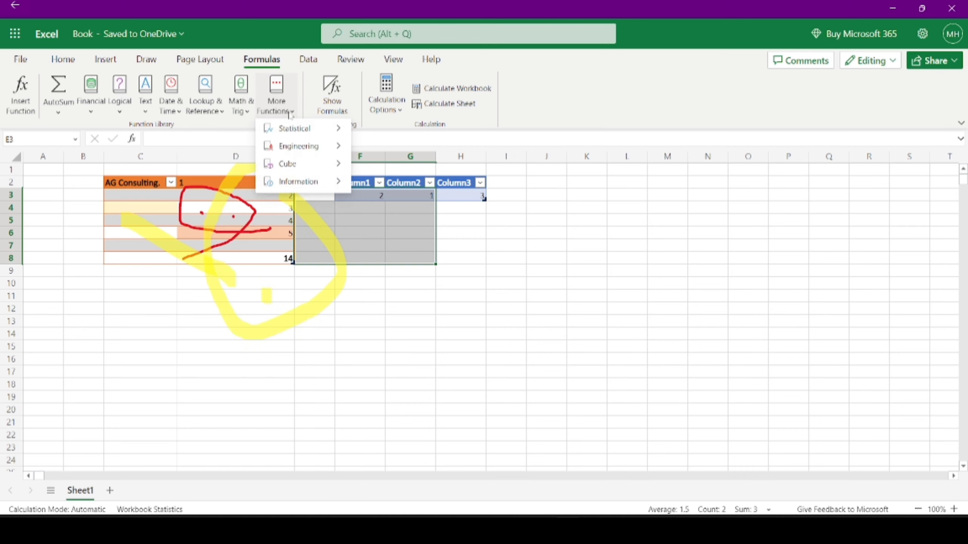
pyautogui.click(345, 110)
pyautogui.click(344, 111)
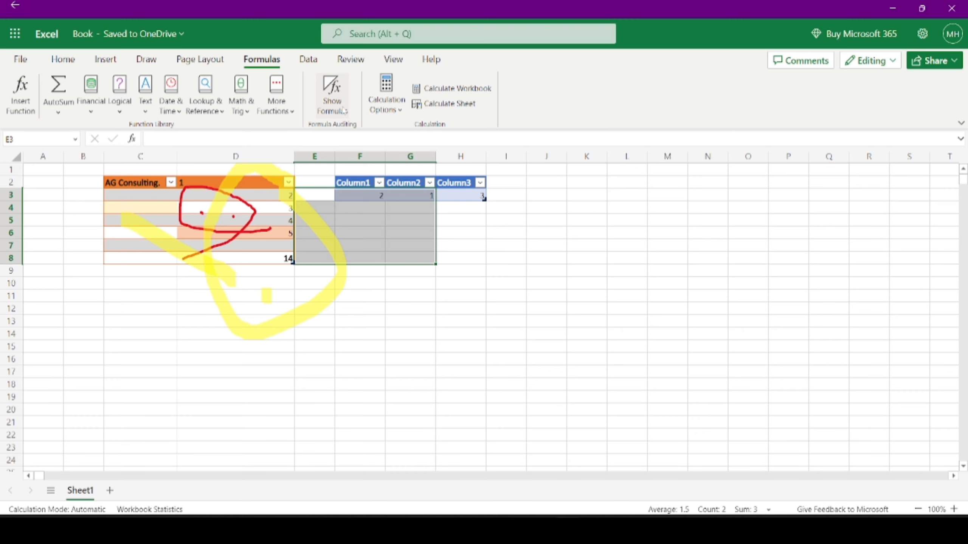
pyautogui.click(343, 111)
# - Toggle Show Formulas until D8 displays its total of 14 again
pyautogui.click(343, 110)
pyautogui.click(343, 110)
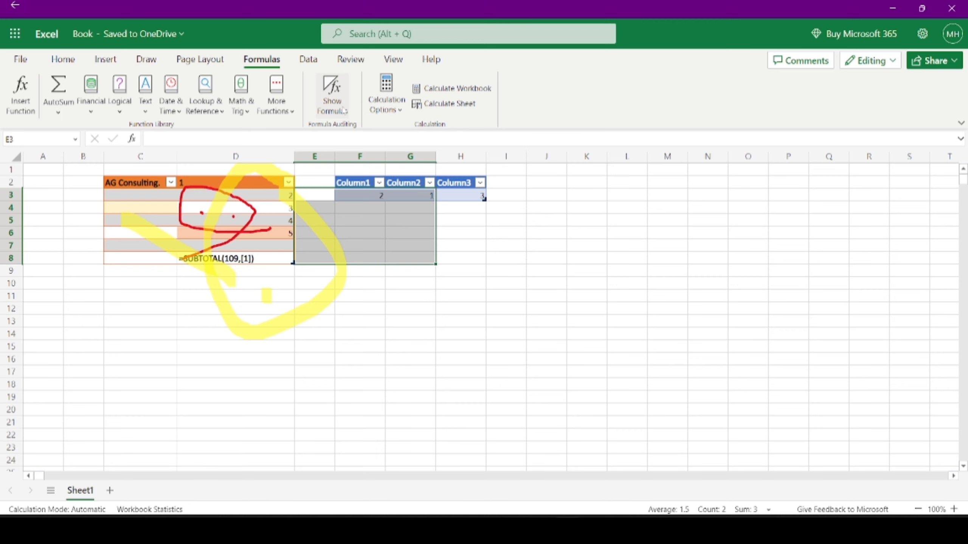
pyautogui.click(343, 111)
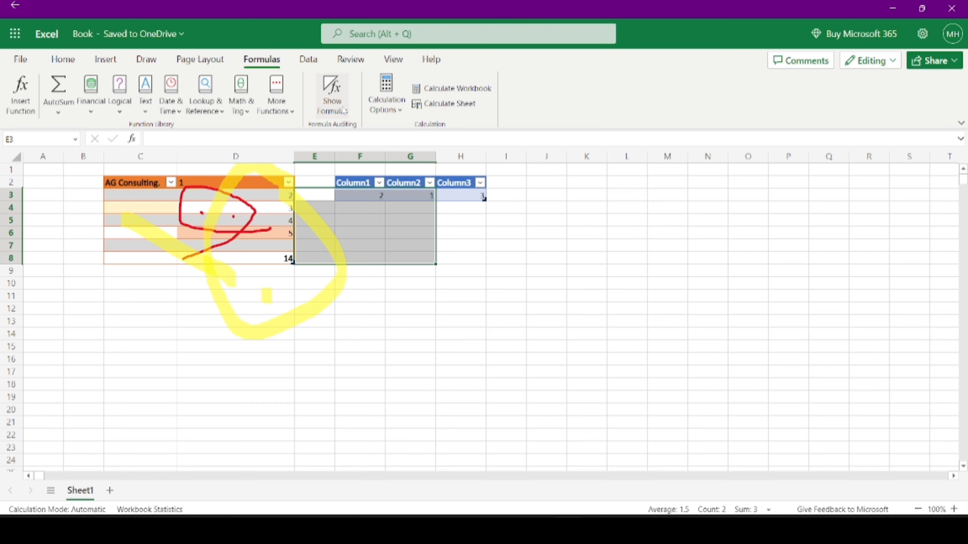
# - Recalculate the workbook and the current sheet, then refresh all data connections
pyautogui.click(390, 113)
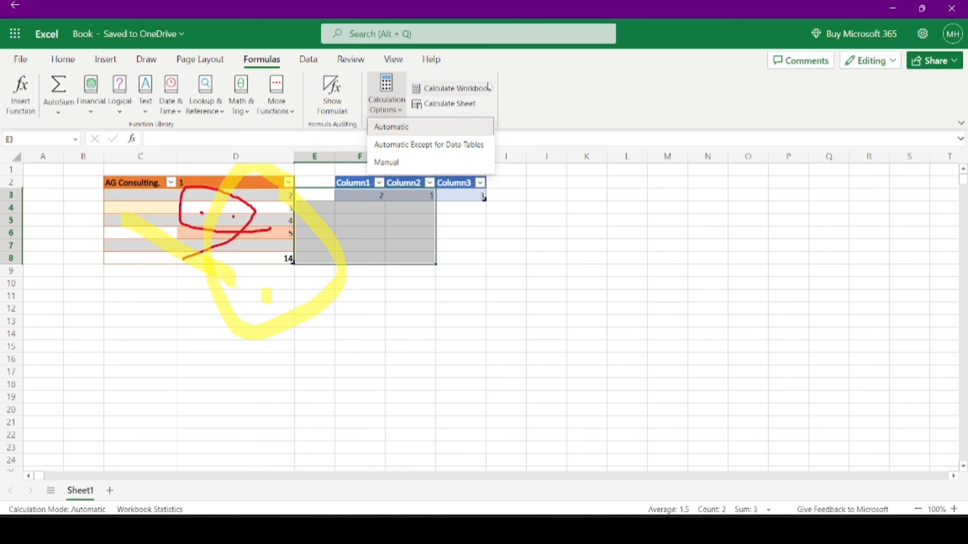
pyautogui.click(536, 88)
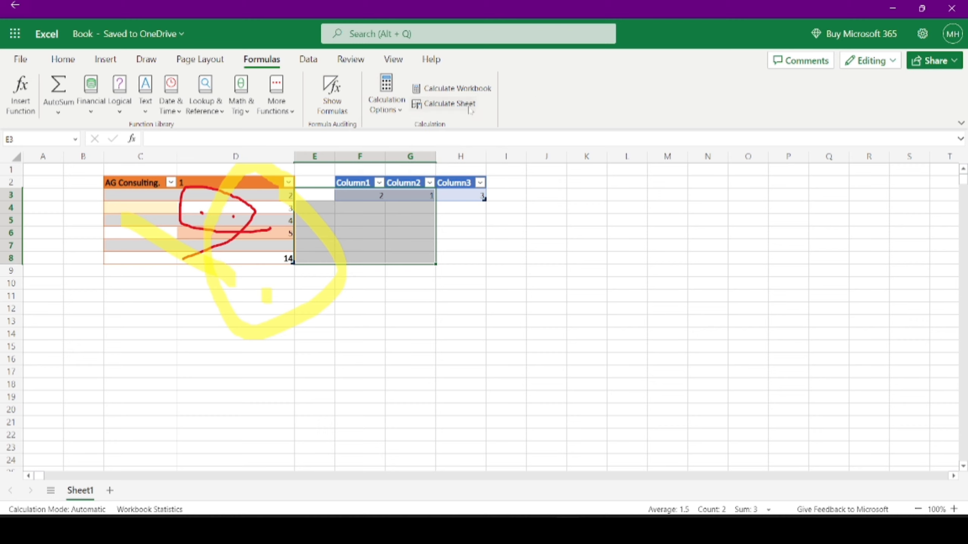
pyautogui.click(475, 91)
pyautogui.click(440, 107)
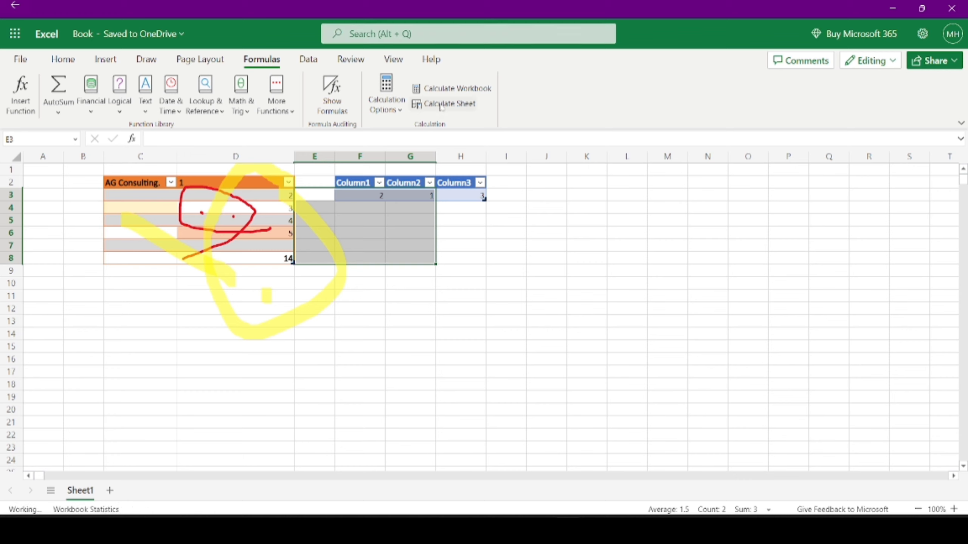
pyautogui.click(308, 61)
pyautogui.click(84, 95)
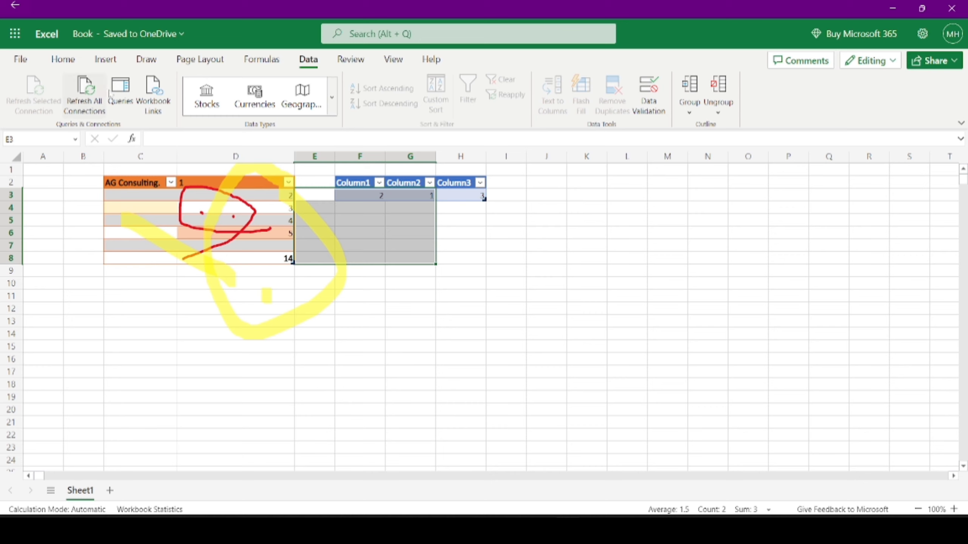
pyautogui.click(120, 92)
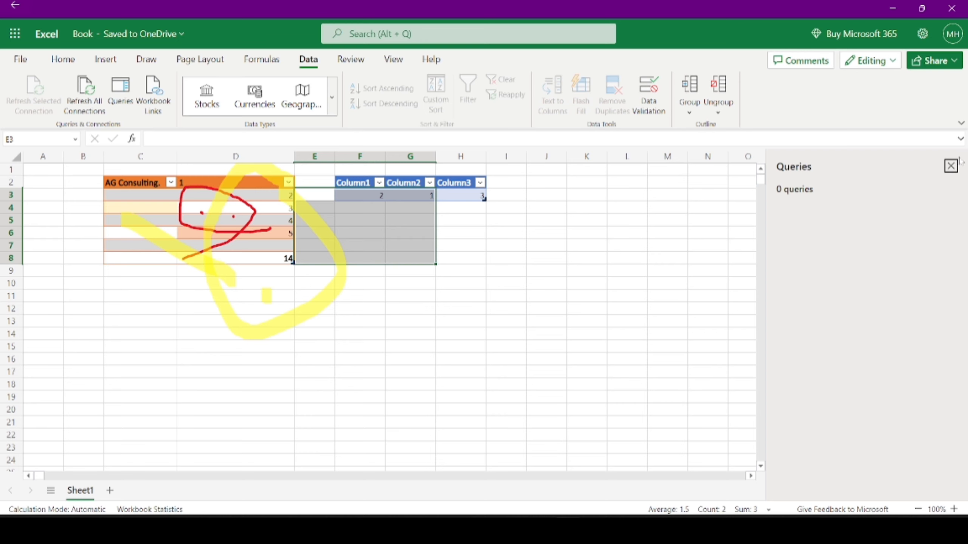
pyautogui.click(951, 166)
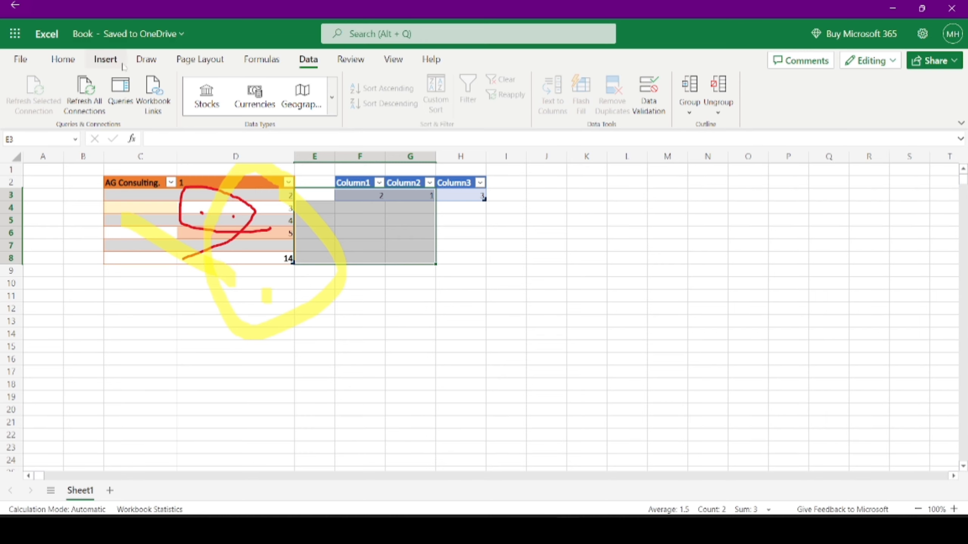
pyautogui.click(152, 95)
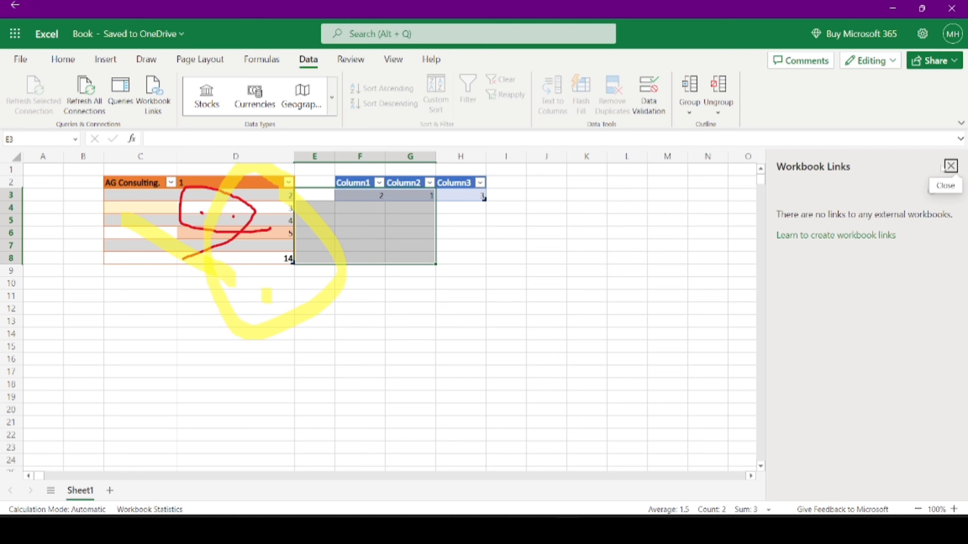
pyautogui.click(951, 166)
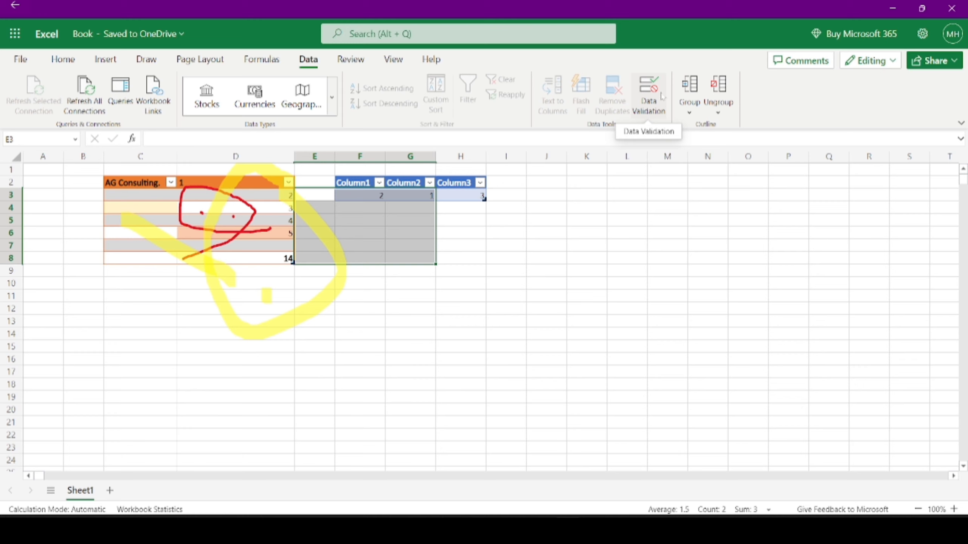
# - Check the Group options, then add small yellow highlighter marks below the blue table in column H
pyautogui.click(694, 113)
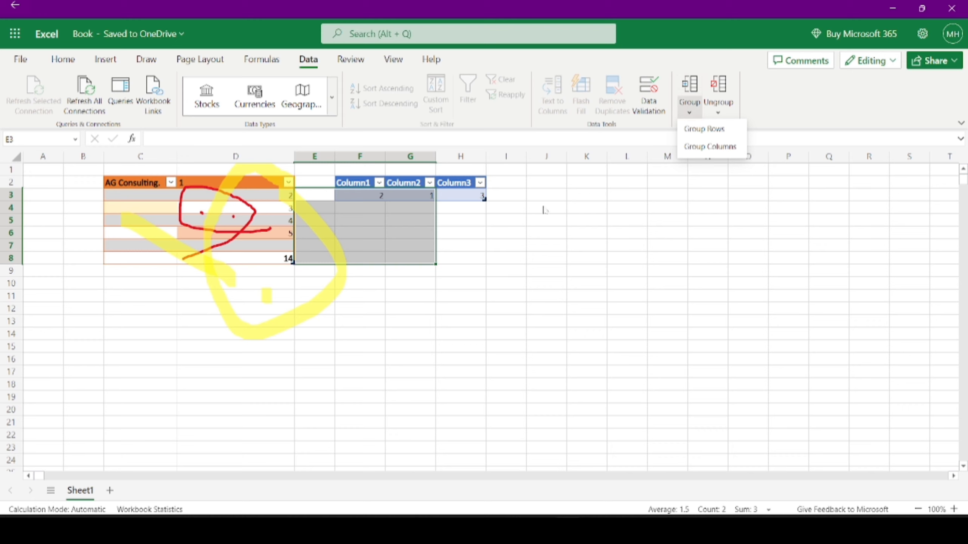
pyautogui.click(446, 213)
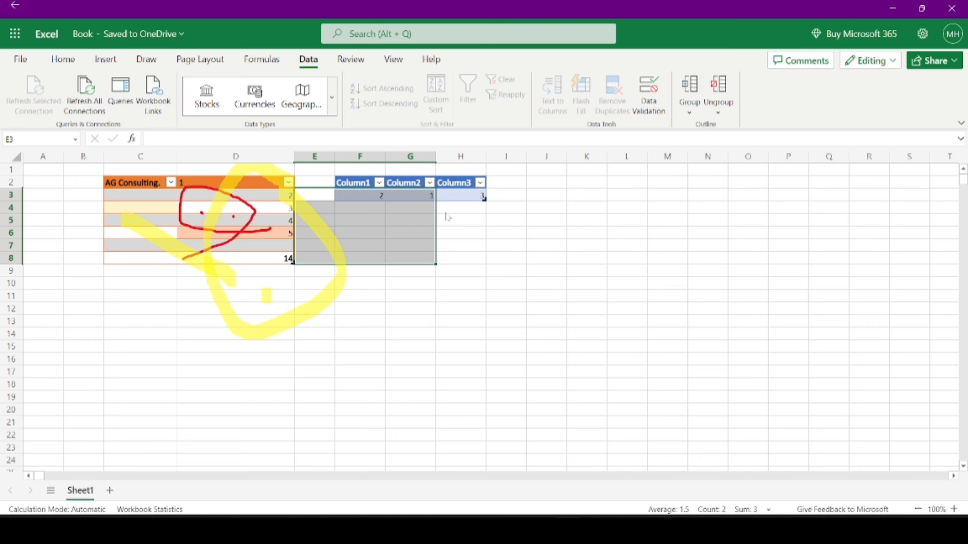
pyautogui.click(464, 221)
pyautogui.click(351, 60)
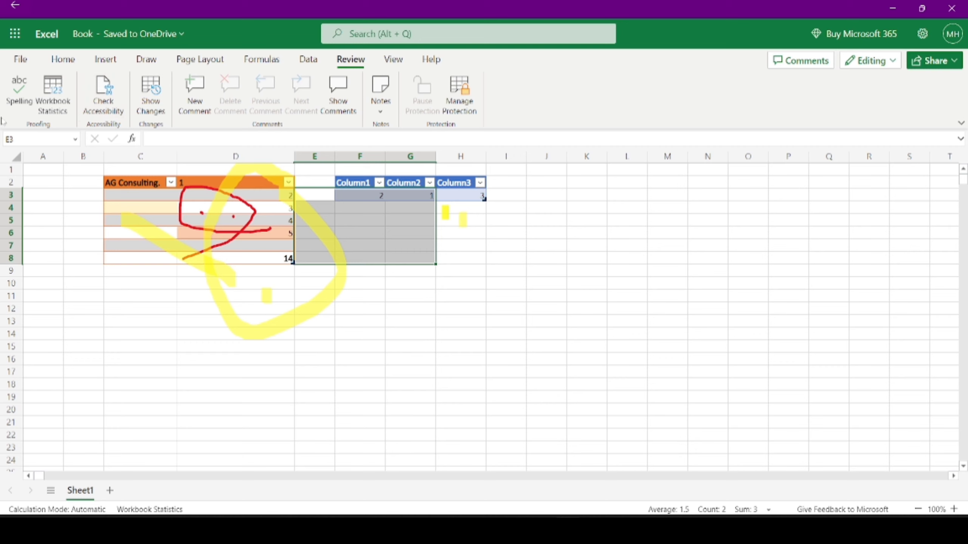
pyautogui.click(19, 92)
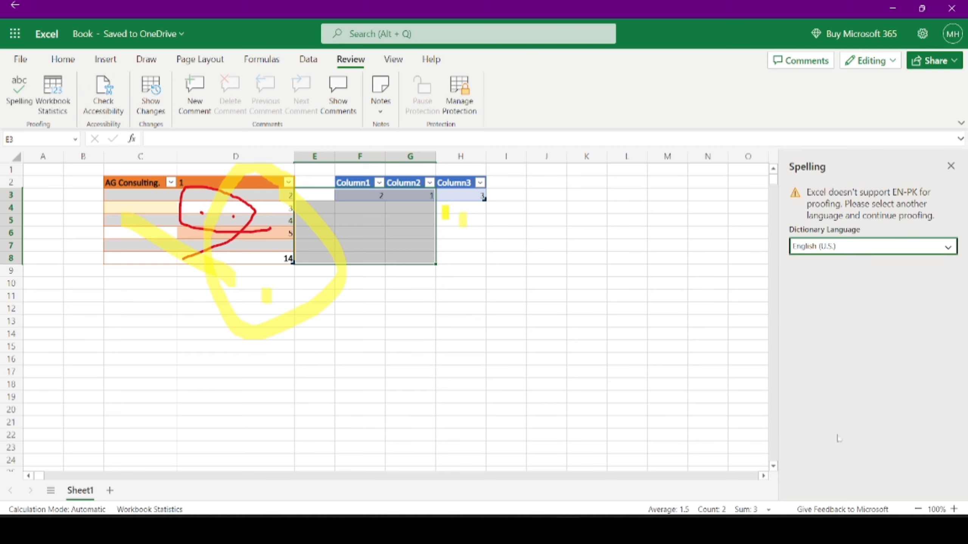
pyautogui.click(952, 166)
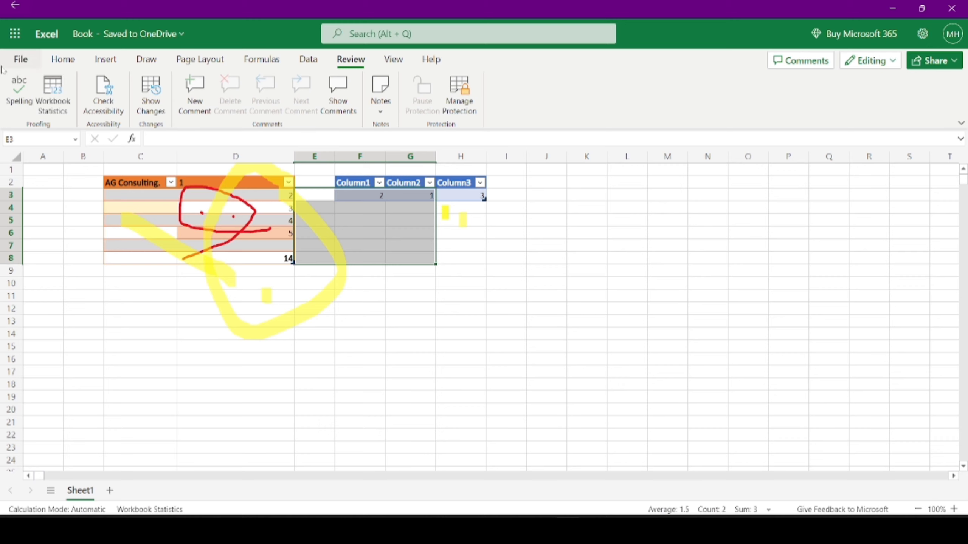
pyautogui.click(62, 100)
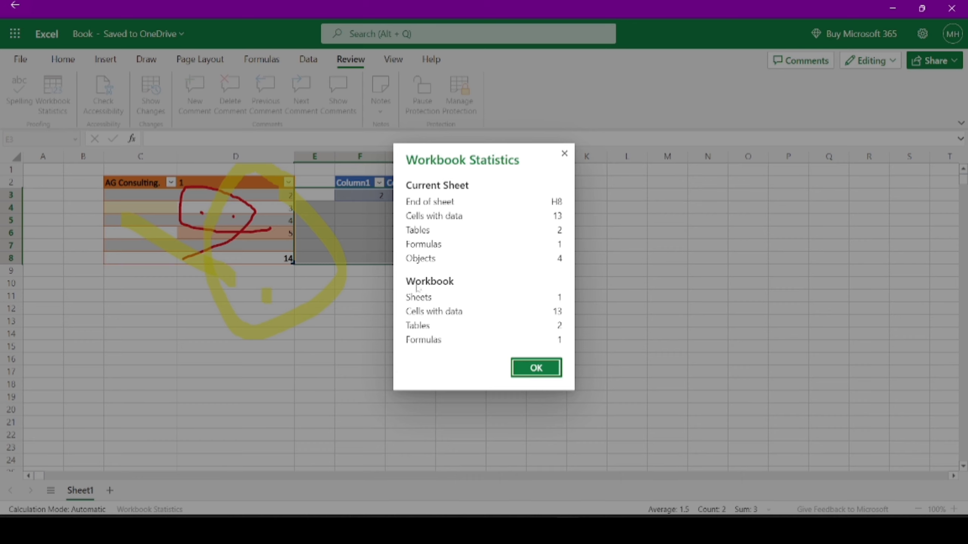
pyautogui.click(561, 155)
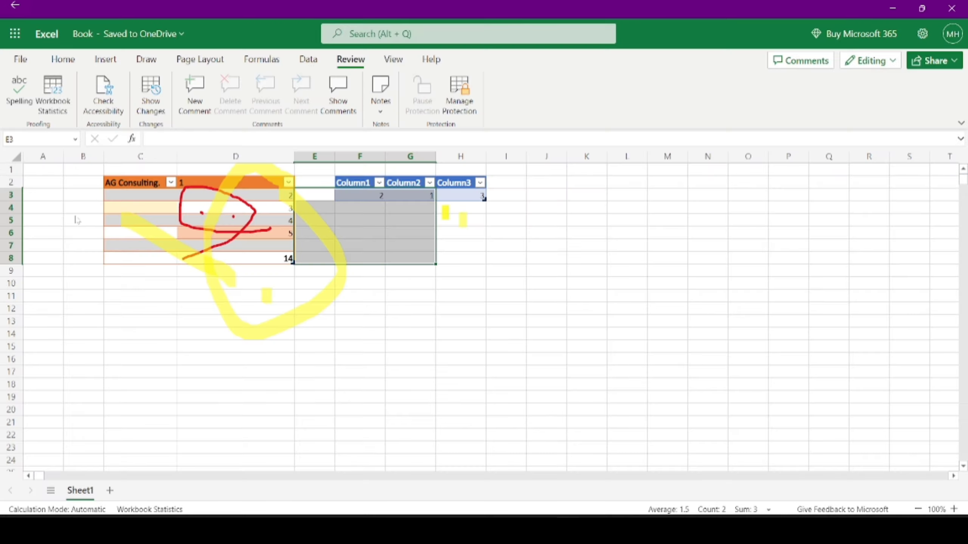
# - Review the workbook's change history, then open Manage Protection, which shows sheet protection off
pyautogui.click(151, 101)
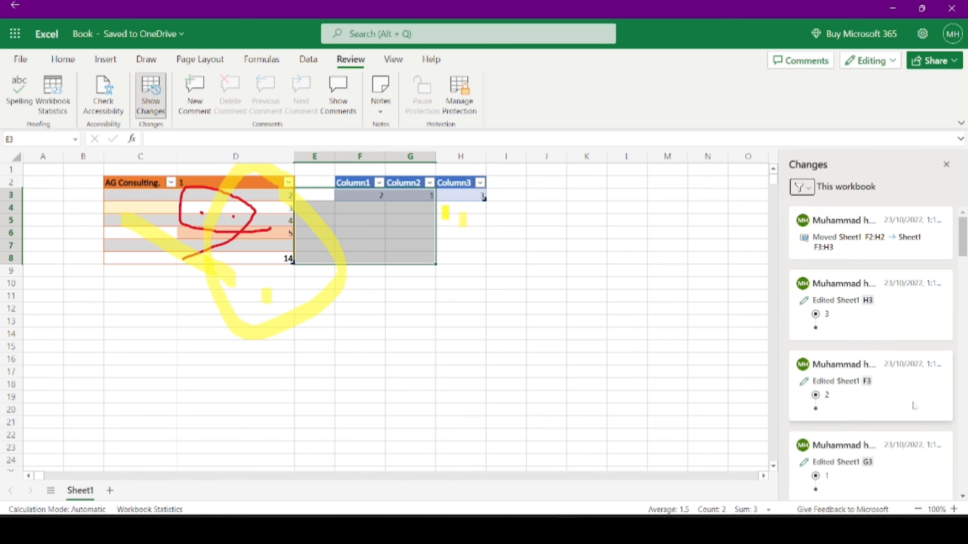
pyautogui.scroll(-15, 891, 354)
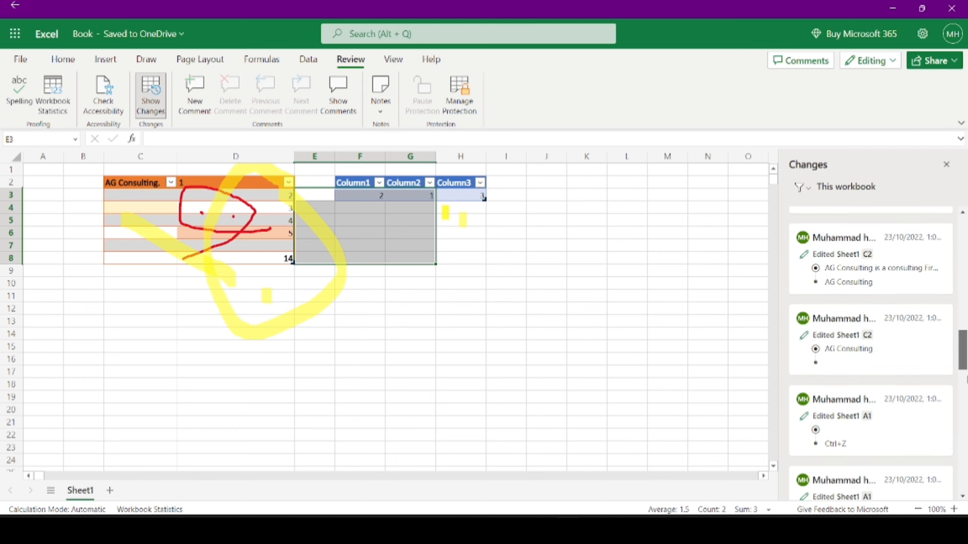
pyautogui.scroll(15, 871, 343)
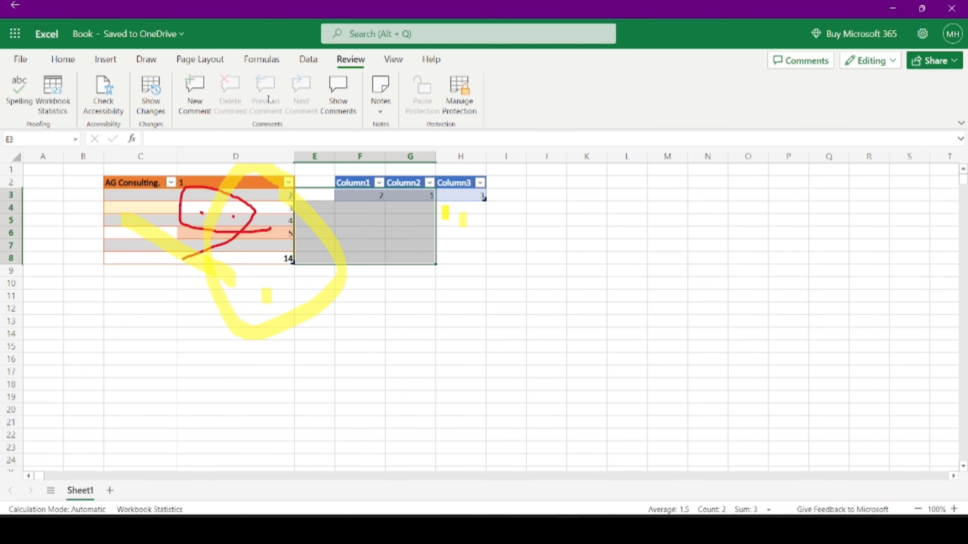
pyautogui.click(379, 111)
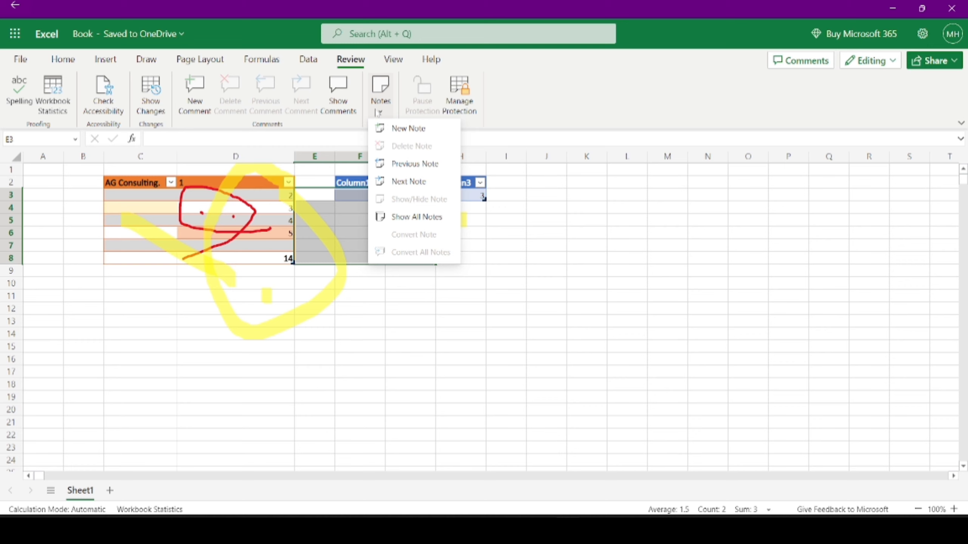
pyautogui.click(459, 94)
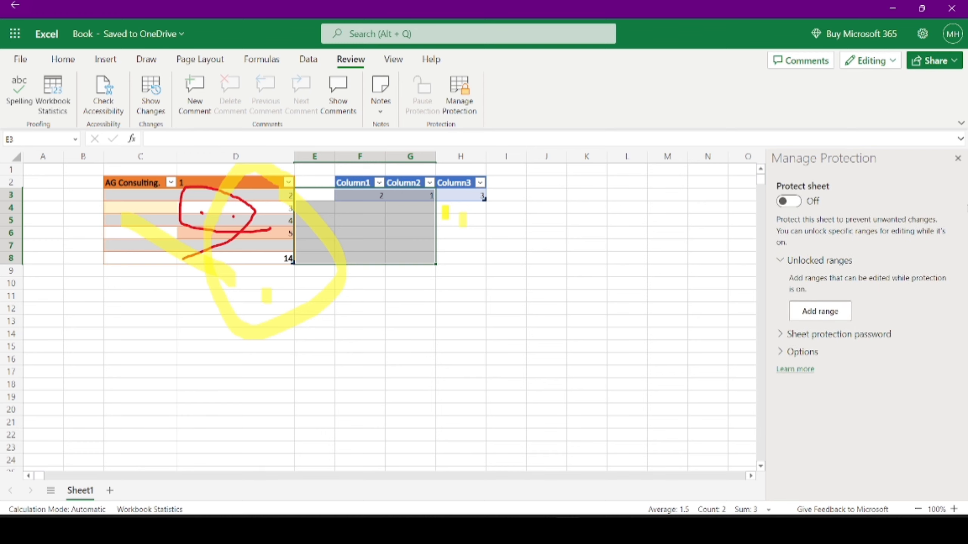
# - Close the Manage Protection pane to reveal the full sheet
pyautogui.click(956, 160)
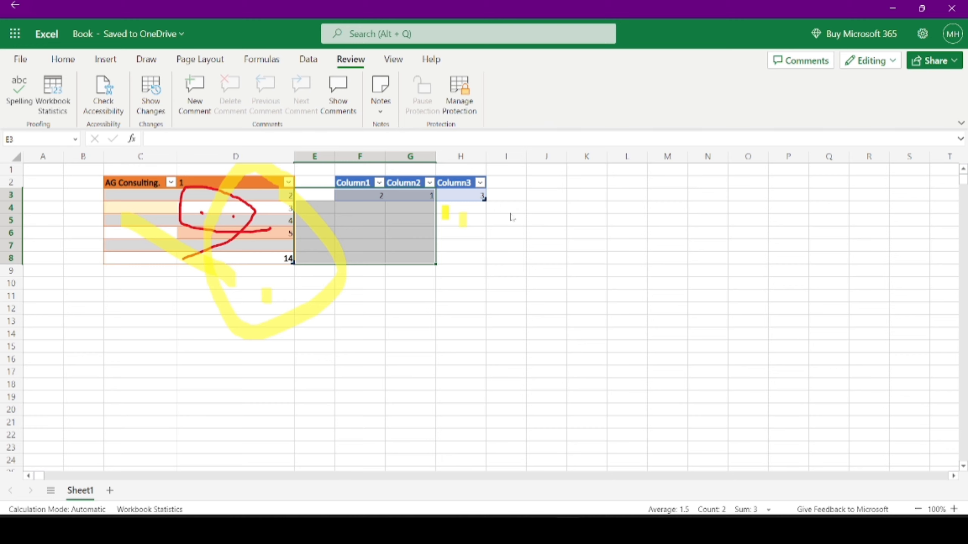
# - On the View commands, check the sheet views and zoom the sheet to 75%, then 50%
pyautogui.click(400, 57)
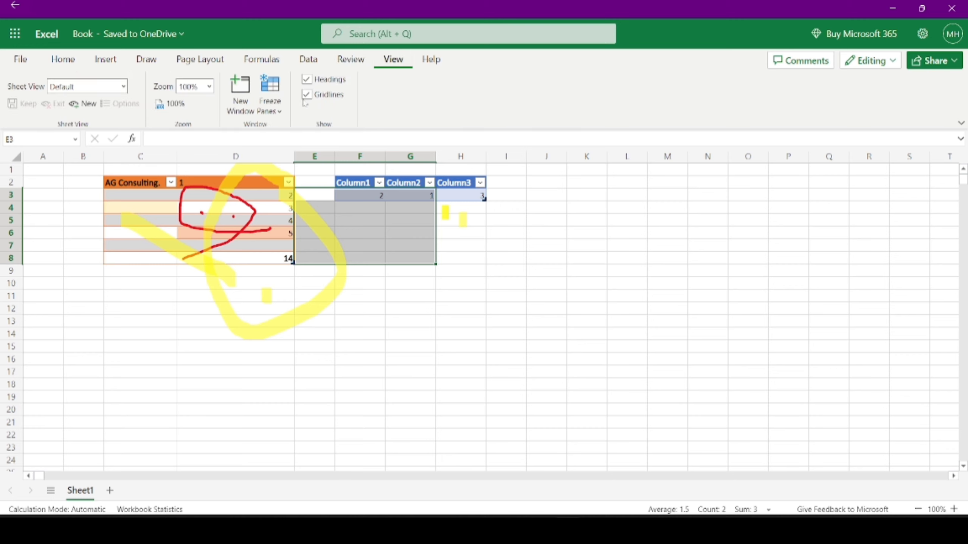
pyautogui.click(123, 90)
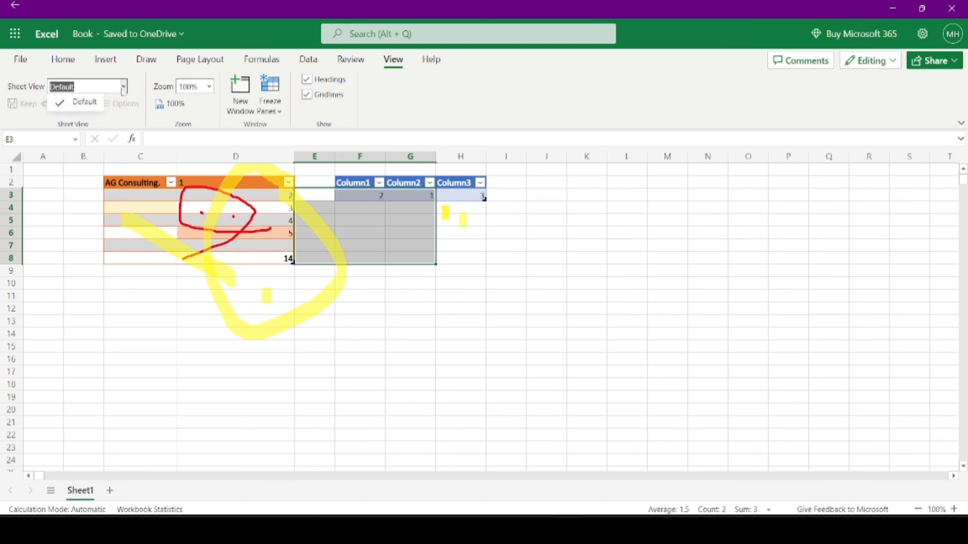
pyautogui.click(82, 101)
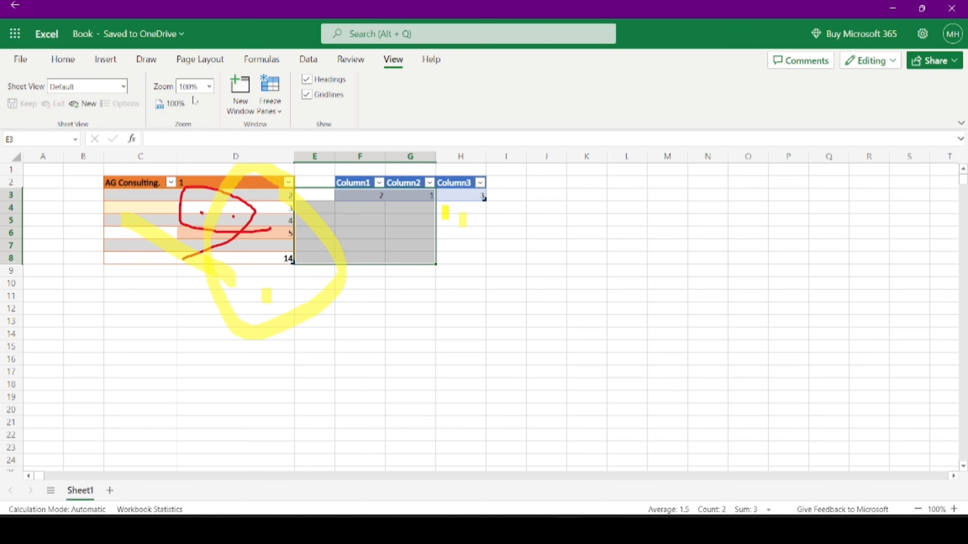
pyautogui.click(209, 87)
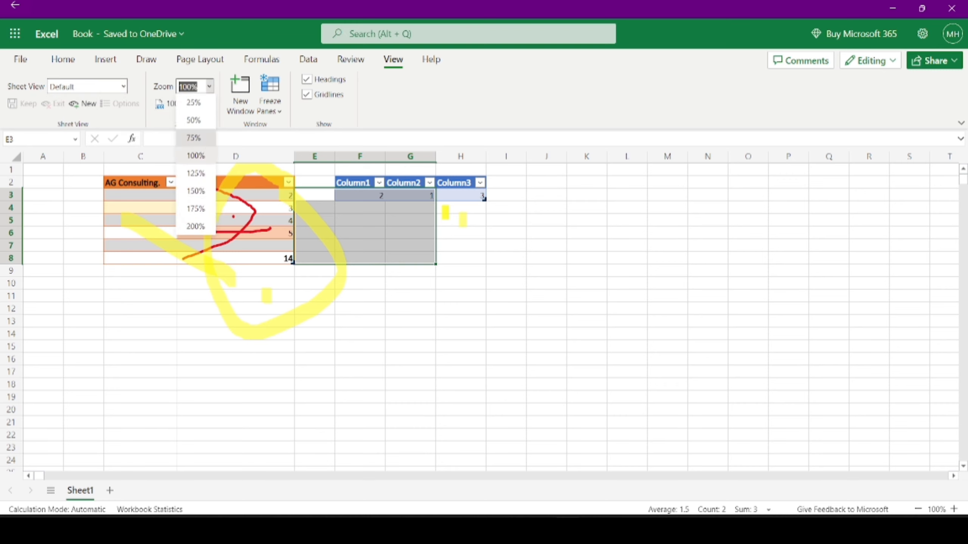
pyautogui.click(195, 138)
pyautogui.click(209, 88)
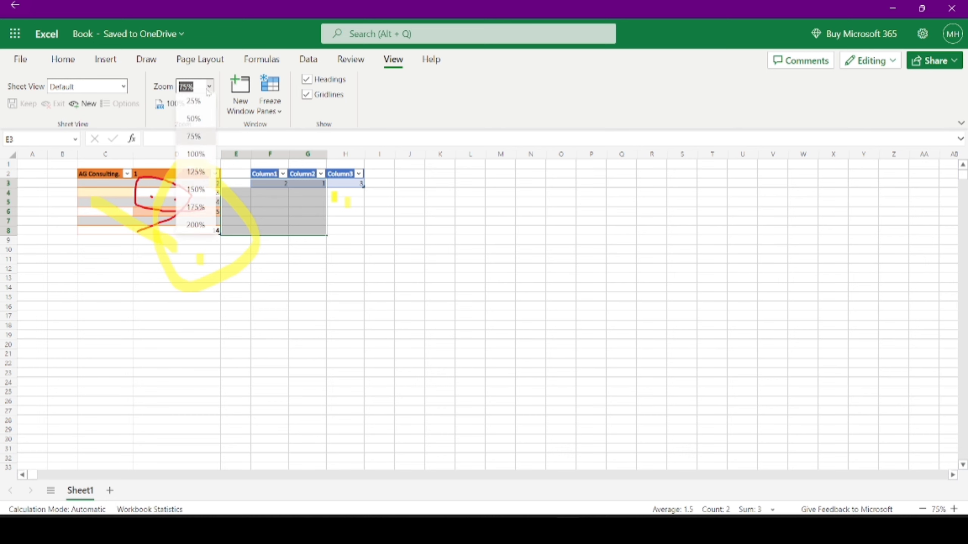
pyautogui.click(208, 121)
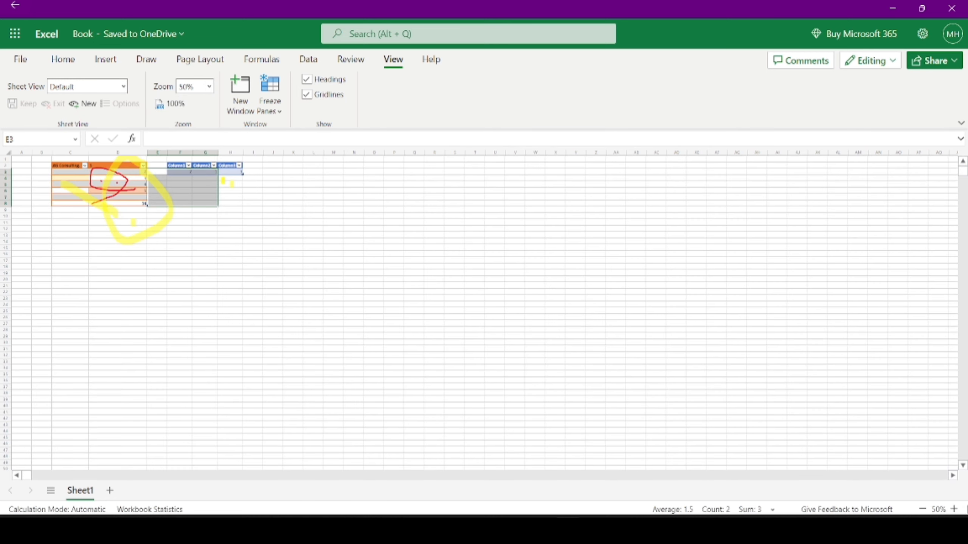
# - Zoom back up to 100% in steps and add a yellow ink dot in cell F8
pyautogui.click(955, 509)
pyautogui.click(955, 509)
pyautogui.click(954, 509)
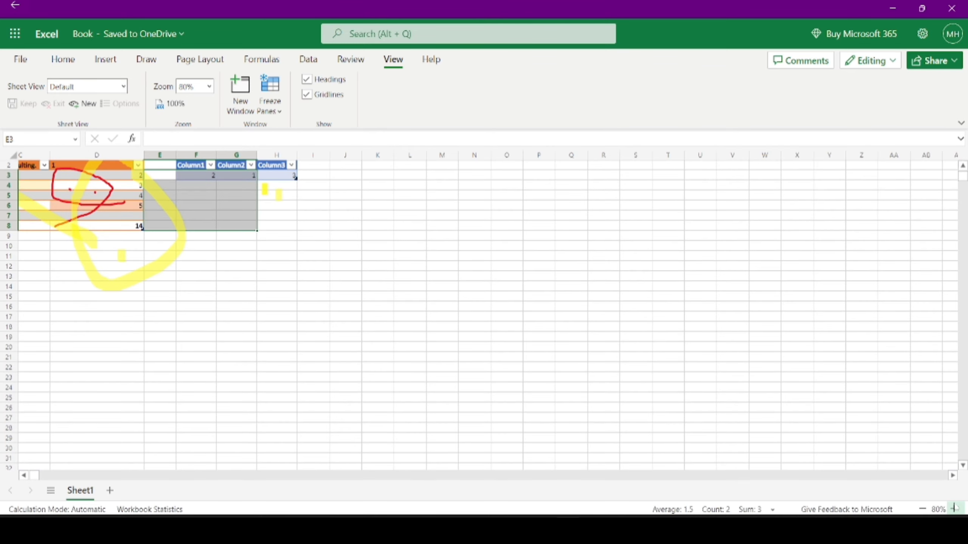
pyautogui.click(954, 509)
pyautogui.click(954, 509)
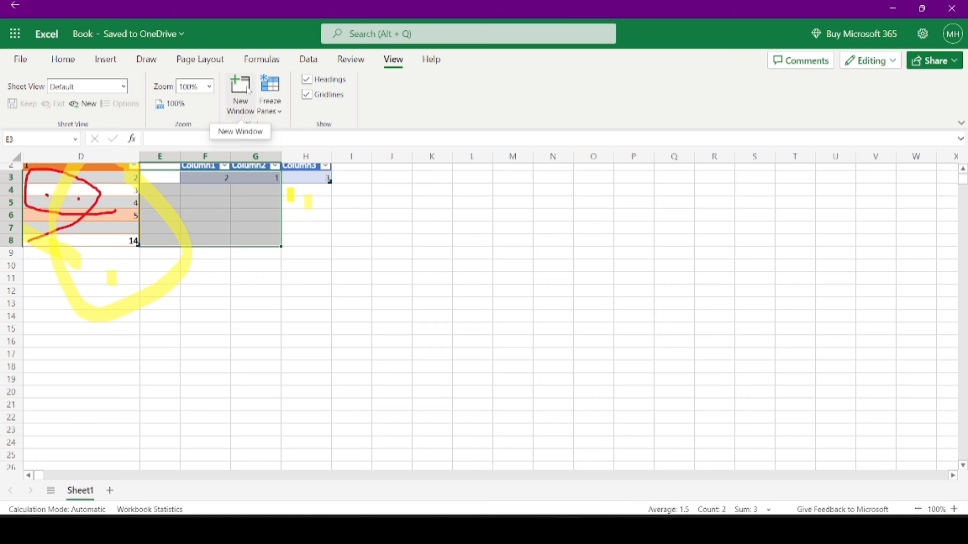
pyautogui.click(225, 237)
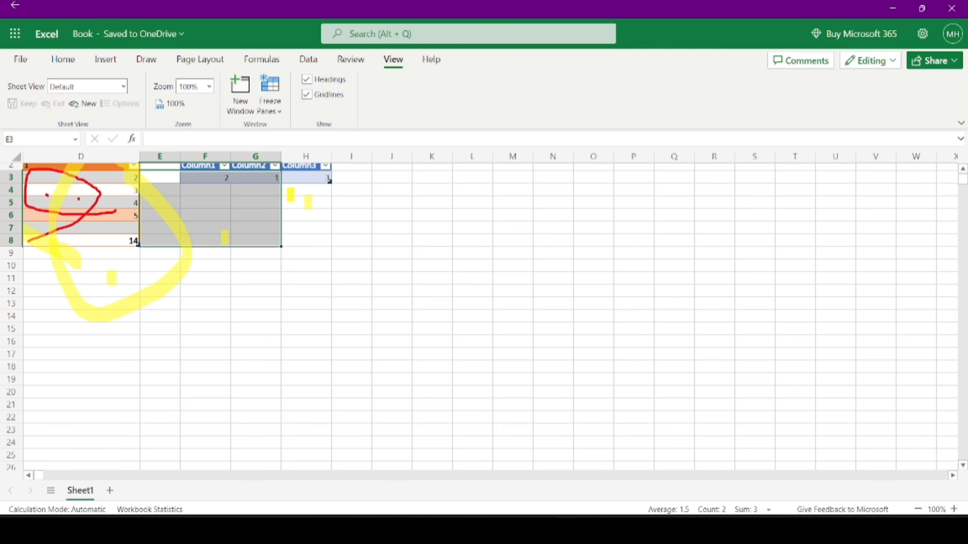
pyautogui.click(964, 168)
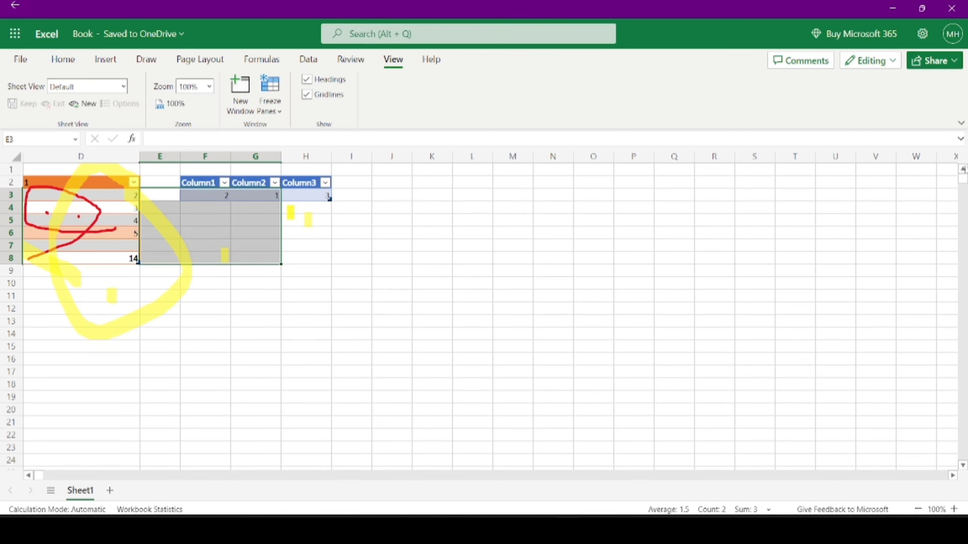
# - Add a yellow highlighter dot in H5–H6, then check Freeze Panes without freezing anything
pyautogui.click(309, 231)
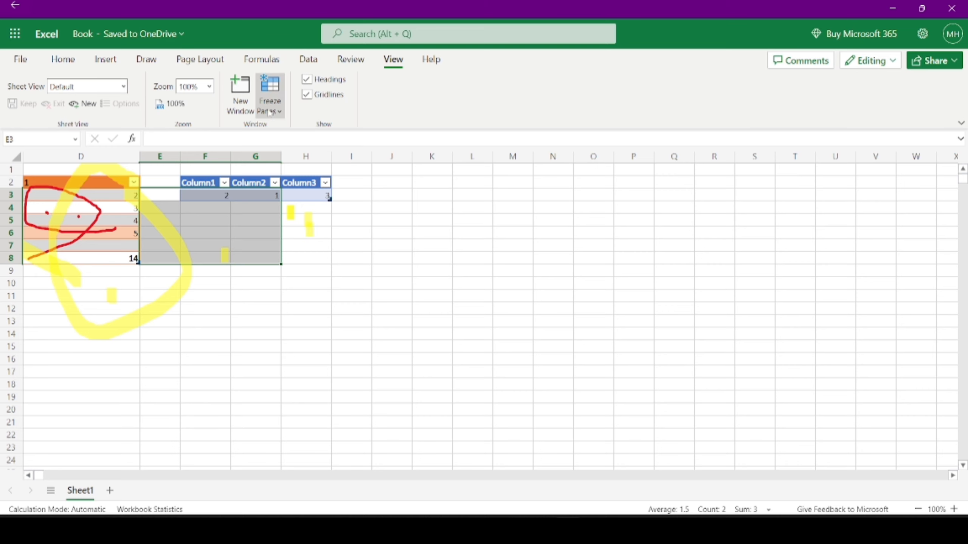
pyautogui.click(267, 109)
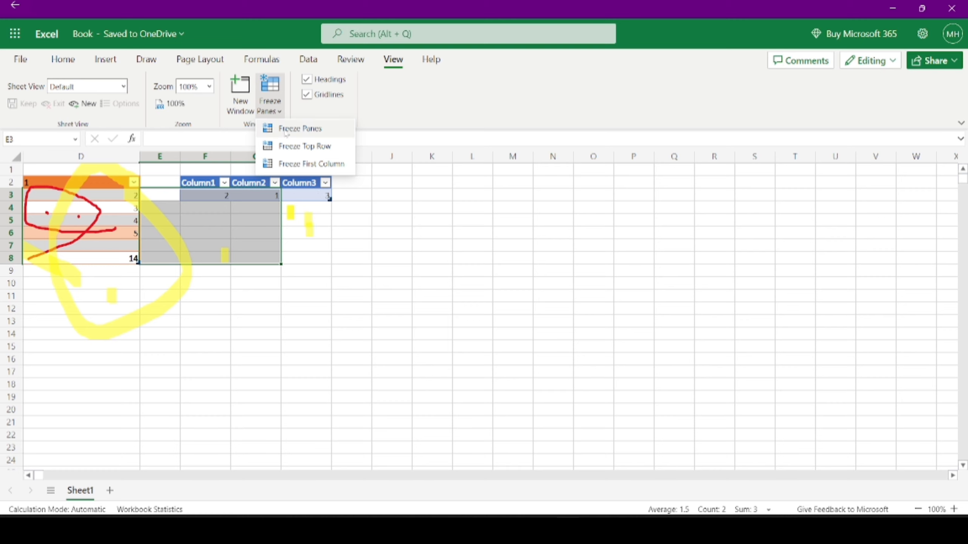
pyautogui.click(344, 195)
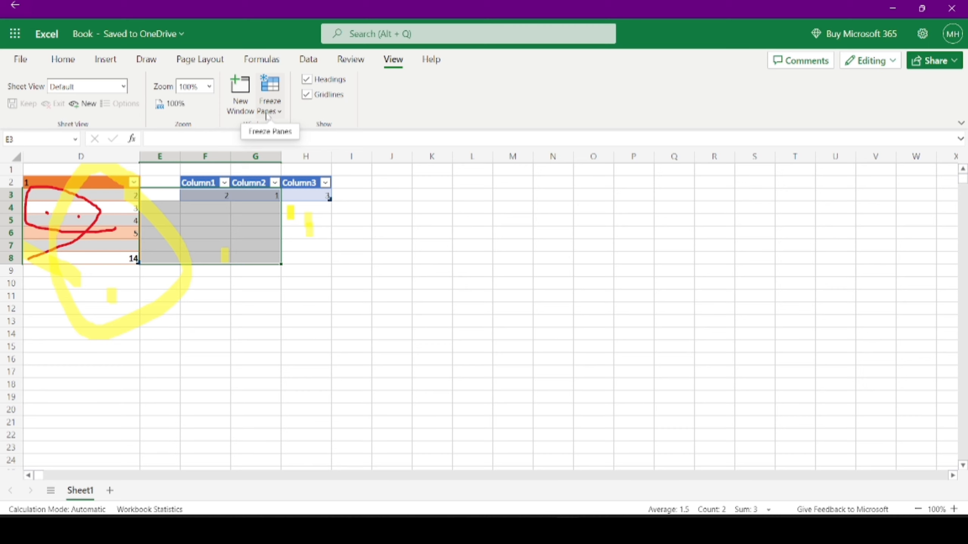
# - Toggle the row and column headings off and on twice, leaving them visible
pyautogui.click(307, 79)
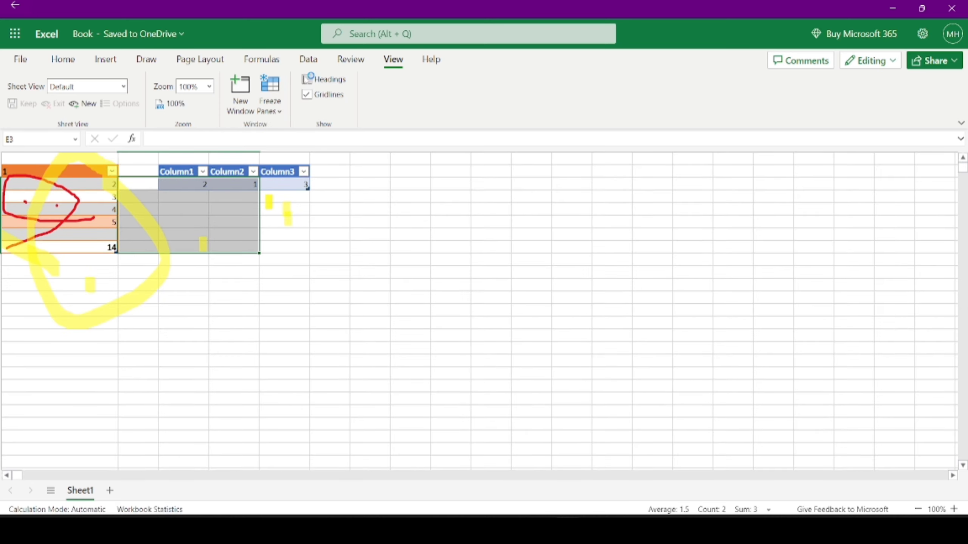
pyautogui.click(307, 79)
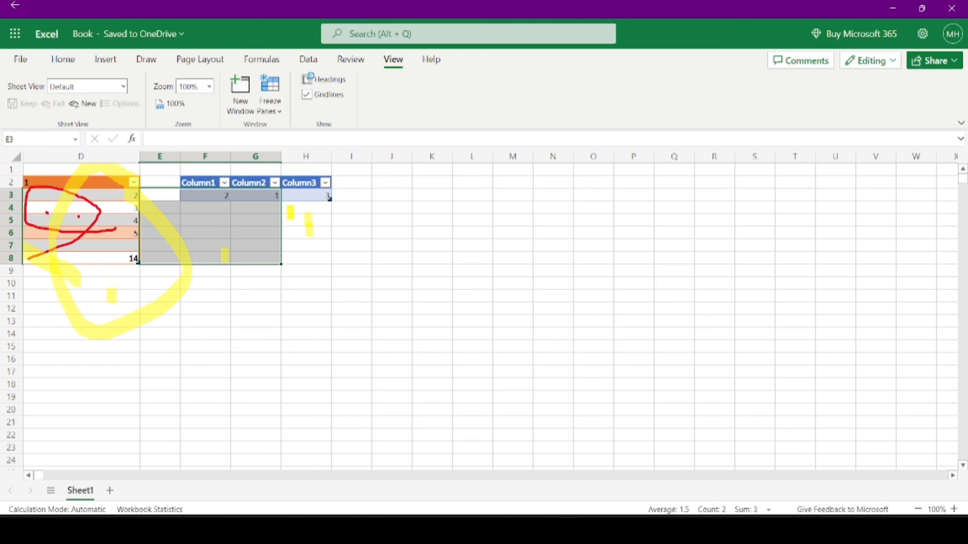
pyautogui.click(307, 78)
pyautogui.click(308, 79)
# - Draw a big yellow highlighter loop across I1:N17, toggle gridlines off and on twice, then view Help
pyautogui.moveTo(405, 177)
pyautogui.mouseDown()
pyautogui.moveTo(385, 173)
pyautogui.moveTo(341, 288)
pyautogui.moveTo(491, 366)
pyautogui.moveTo(522, 174)
pyautogui.moveTo(406, 168)
pyautogui.mouseUp()
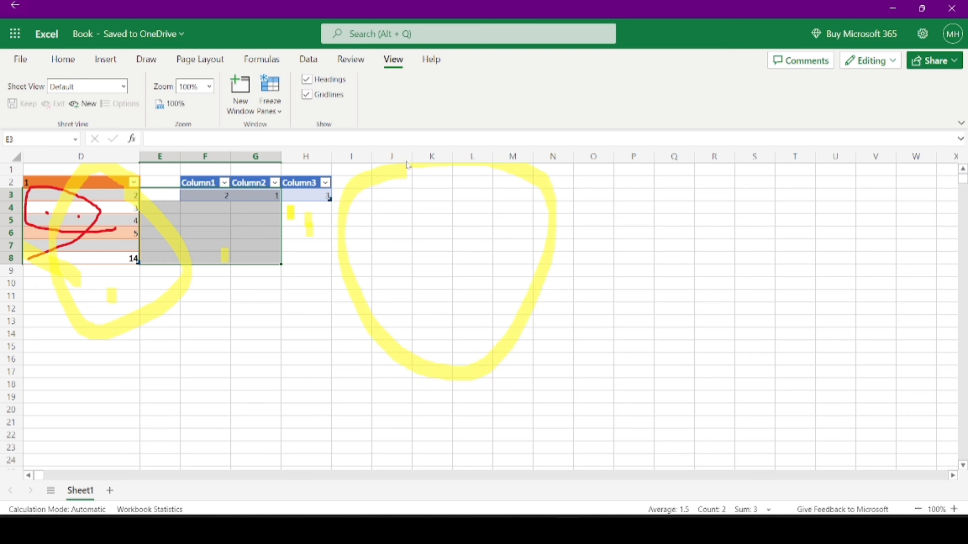
pyautogui.click(311, 93)
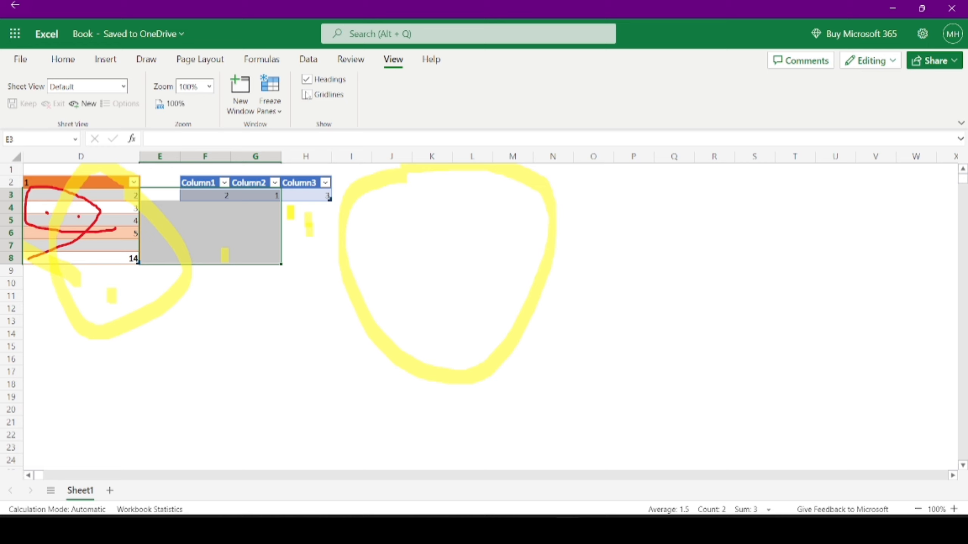
pyautogui.click(306, 93)
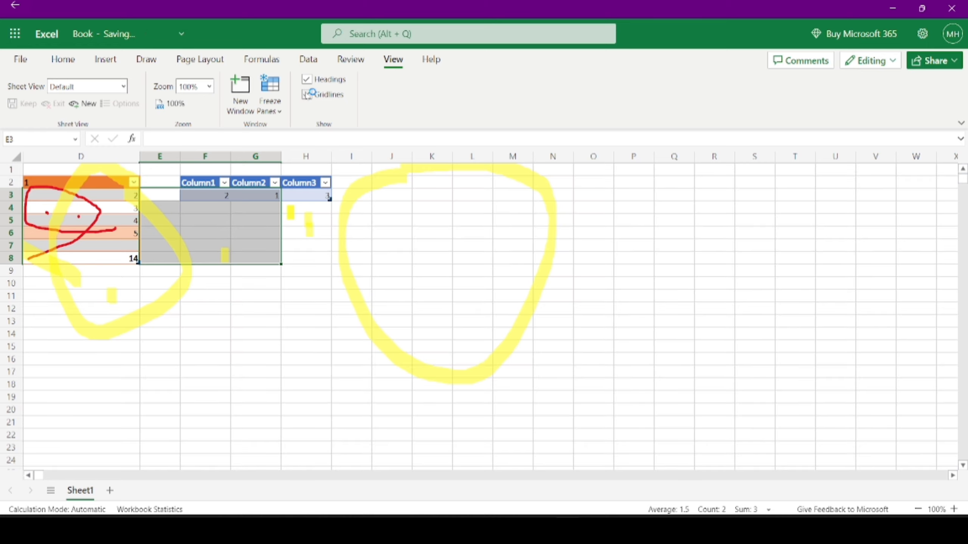
pyautogui.click(306, 95)
pyautogui.click(306, 95)
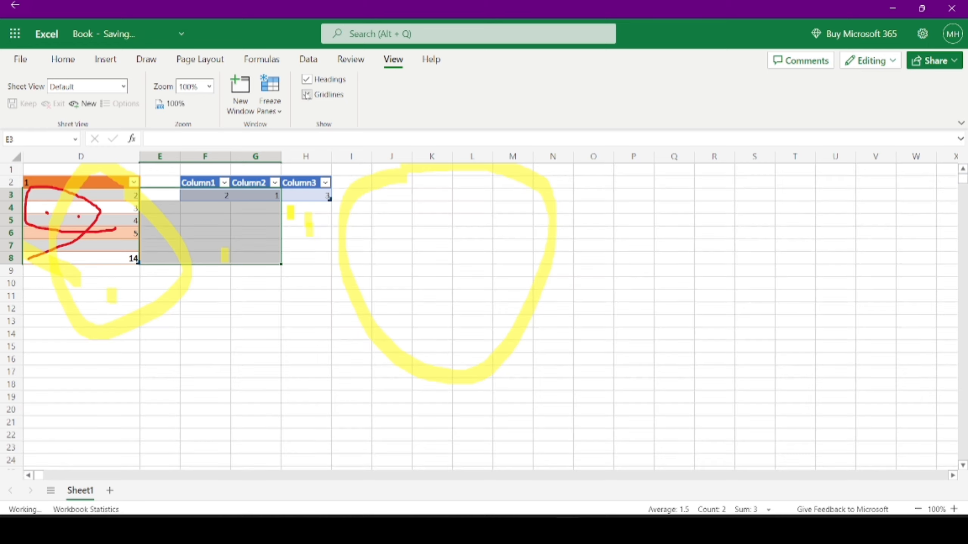
pyautogui.click(431, 60)
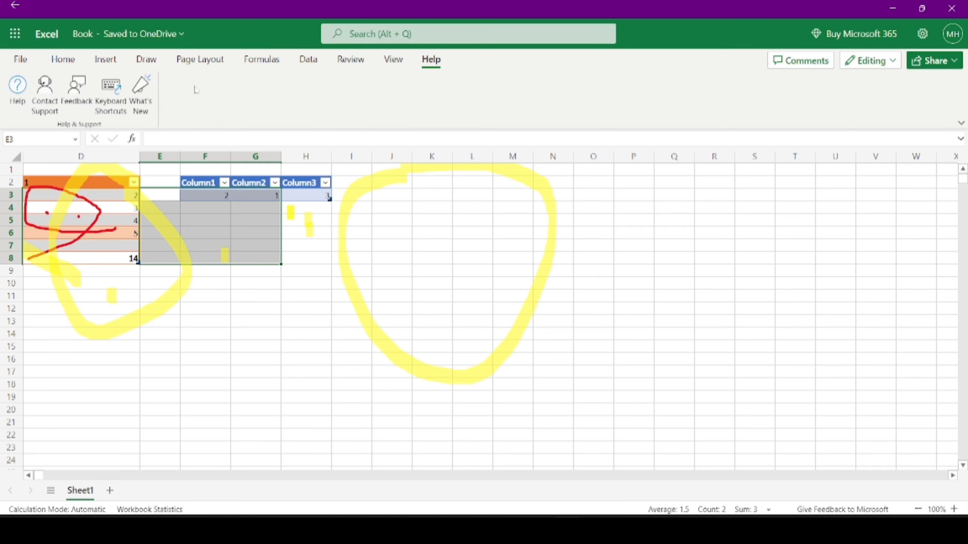
# - Switch back to the Home ribbon with the clipboard, font and alignment commands
pyautogui.click(61, 60)
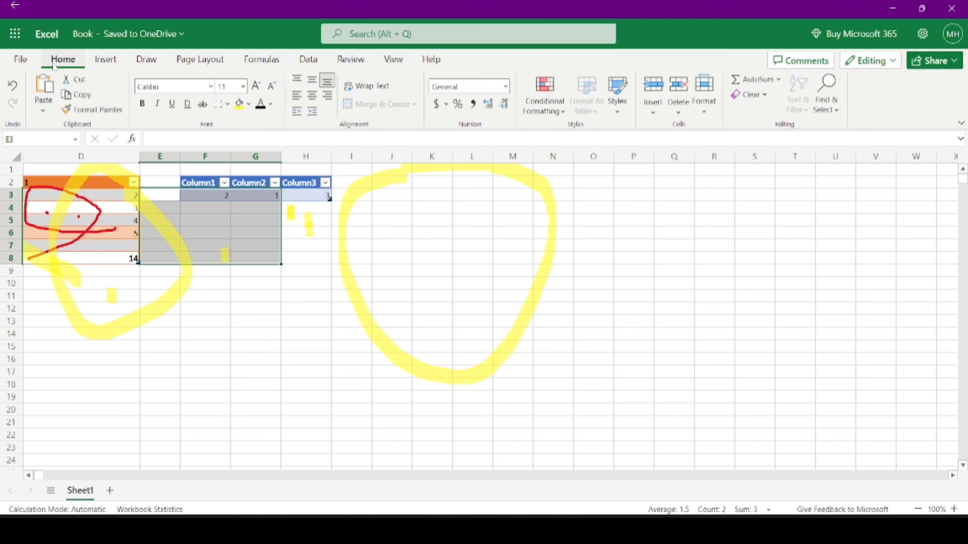